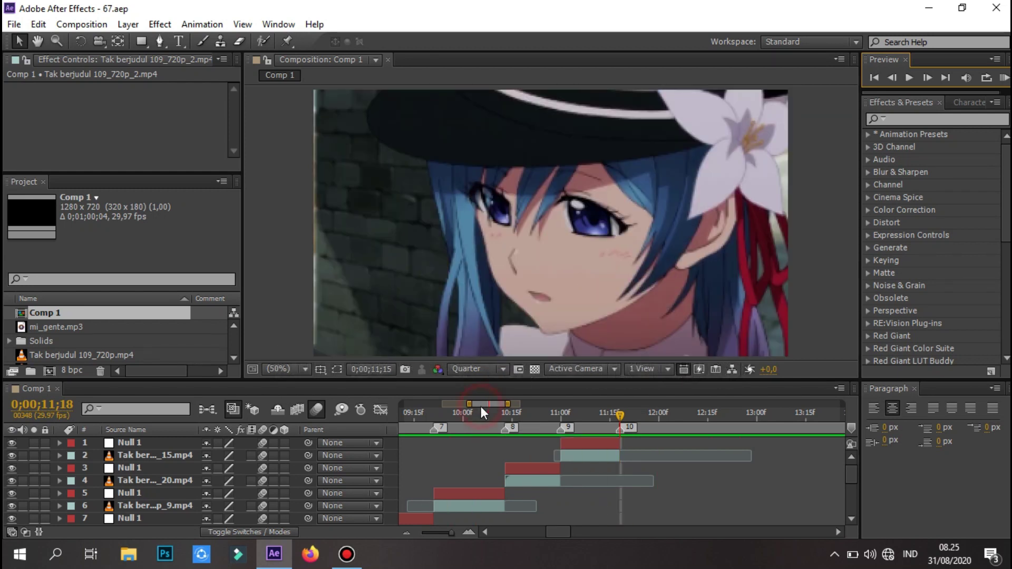
Step: At 6;08, duplicate Null 1 and parent the lower null to 15. Null 1
left_click_drag(481, 411, 458, 411)
scroll(490, 463, "down", 3)
left_click(480, 416)
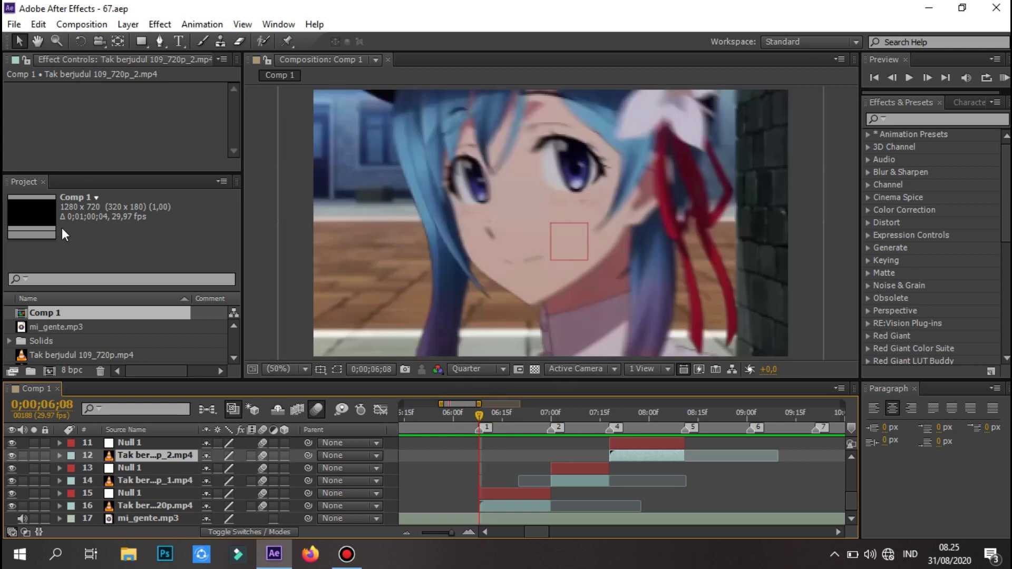
left_click_drag(64, 176, 63, 108)
double_click(498, 504)
left_click(584, 59)
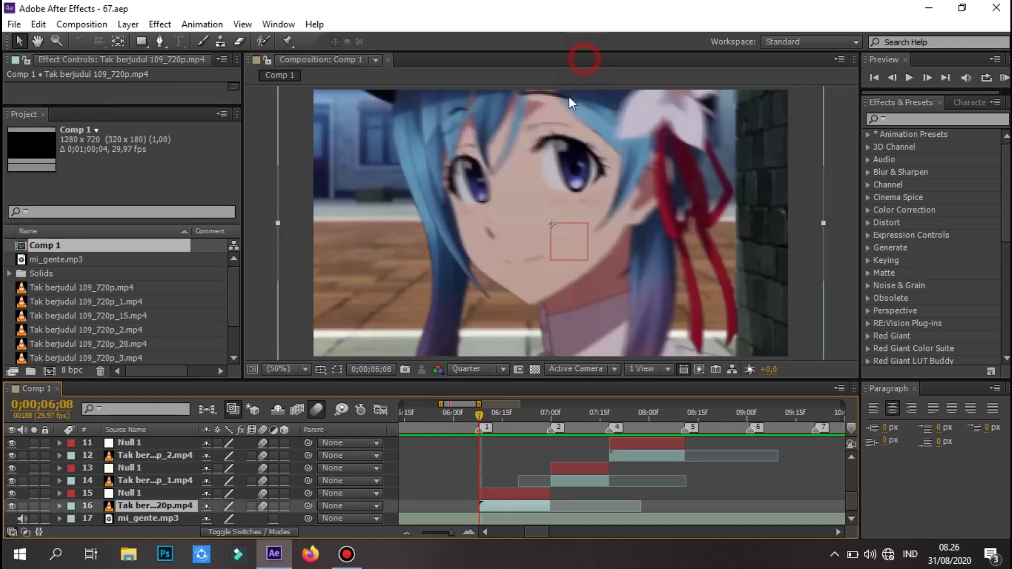
left_click(517, 495)
key("ctrl+d")
left_click(321, 494)
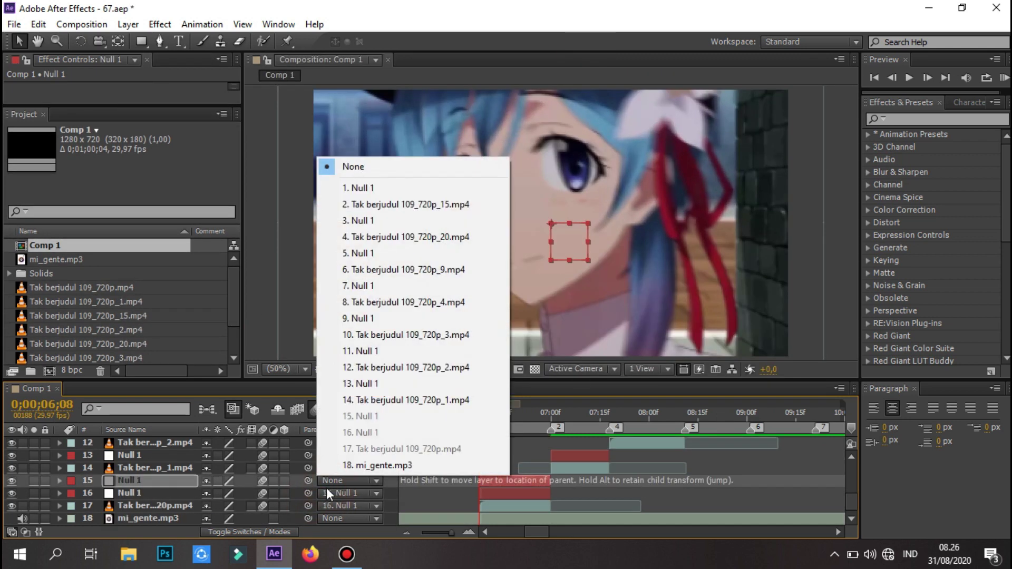
left_click(343, 424)
Step: Keyframe the lower null's Scale at 650% and open its curve for easing
key("s")
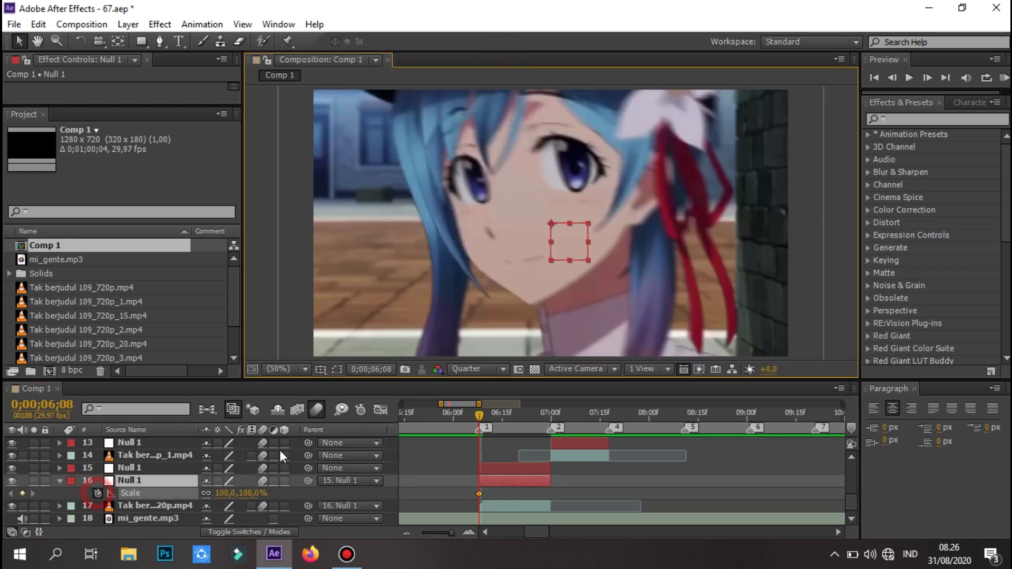
scroll(560, 496, "up", 3)
double_click(689, 505)
left_click(232, 493)
type("650")
key("Return")
left_click(552, 493)
key("shift+F3")
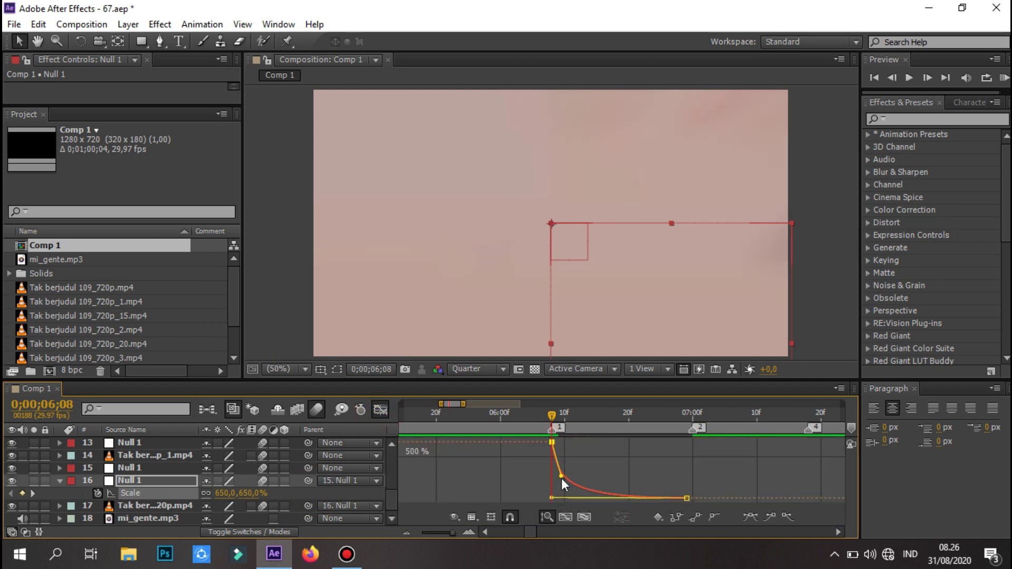
Step: Steepen the start of the first zoom's easing curve and preview it
left_click_drag(562, 480, 559, 496)
left_click(1004, 78)
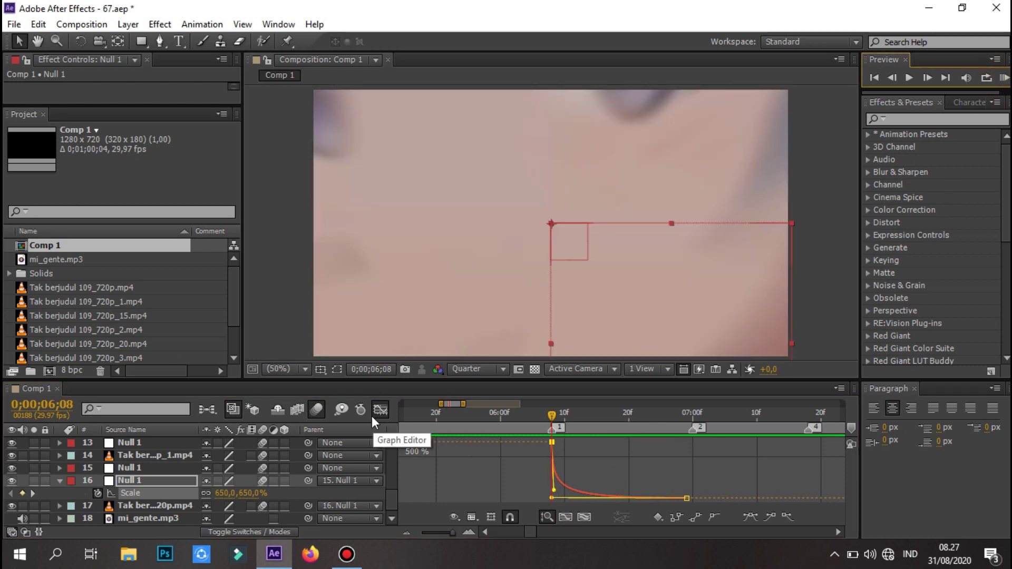
left_click(381, 409)
left_click(727, 518)
Step: Key the parent null's Scale from 100% at 6;17 to 640.7% at 6;29 with a steep ease-in
left_click(603, 416)
double_click(606, 468)
key("alt+shift+s")
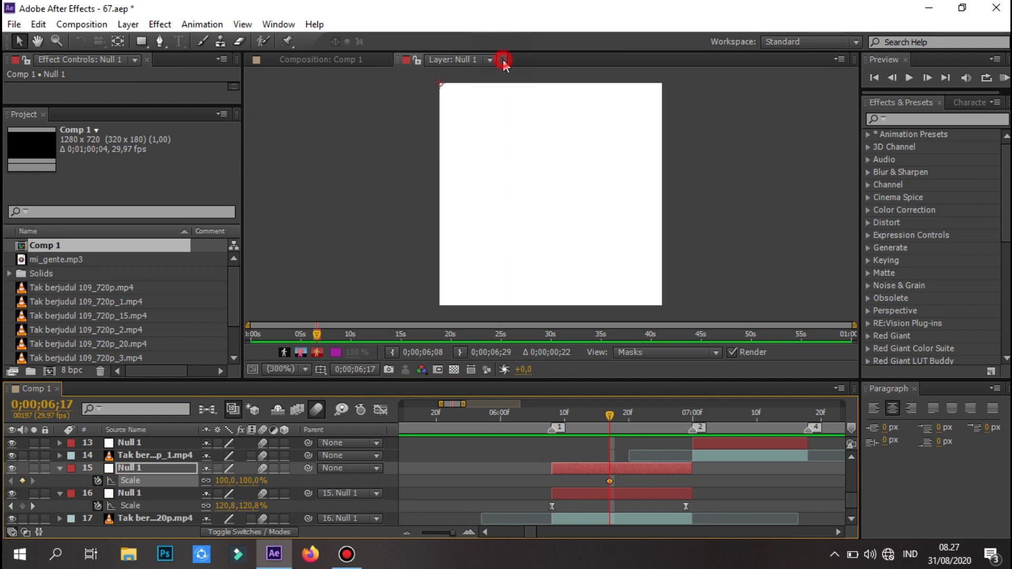
left_click(504, 59)
type("k640.7")
key("Return")
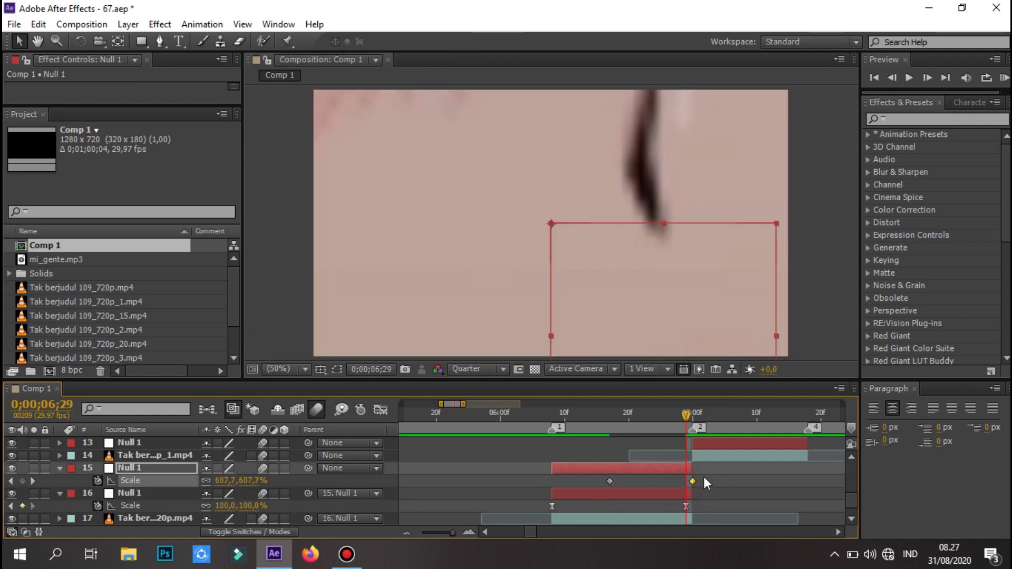
key("shift+F3")
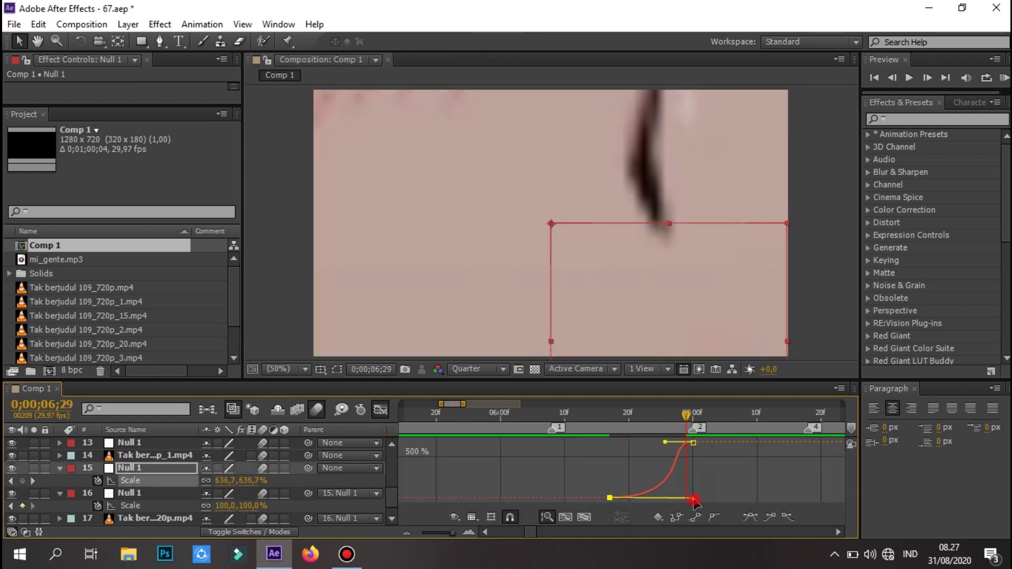
left_click_drag(669, 448, 688, 484)
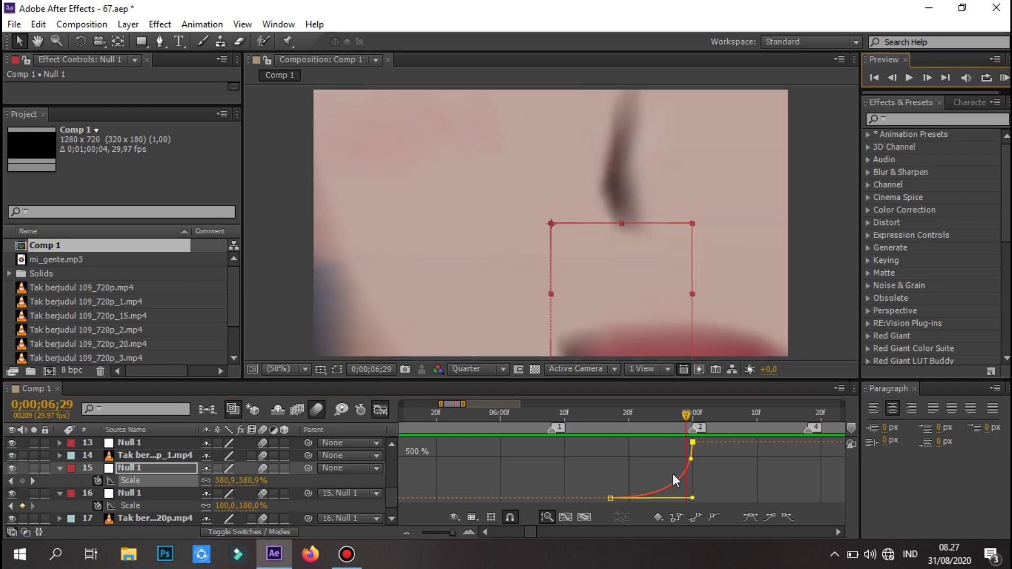
key("space")
left_click(379, 411)
left_click(380, 412)
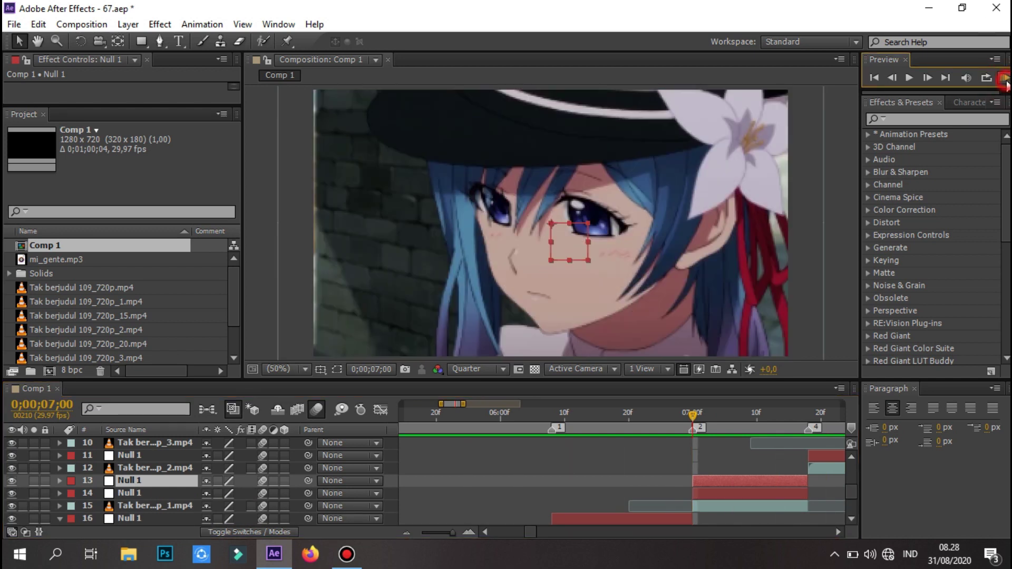
Step: Delete the extra null, zoom the next null from 25% to 117% with steep easing, and save
scroll(495, 480, "right", 3)
key("Delete")
type("s")
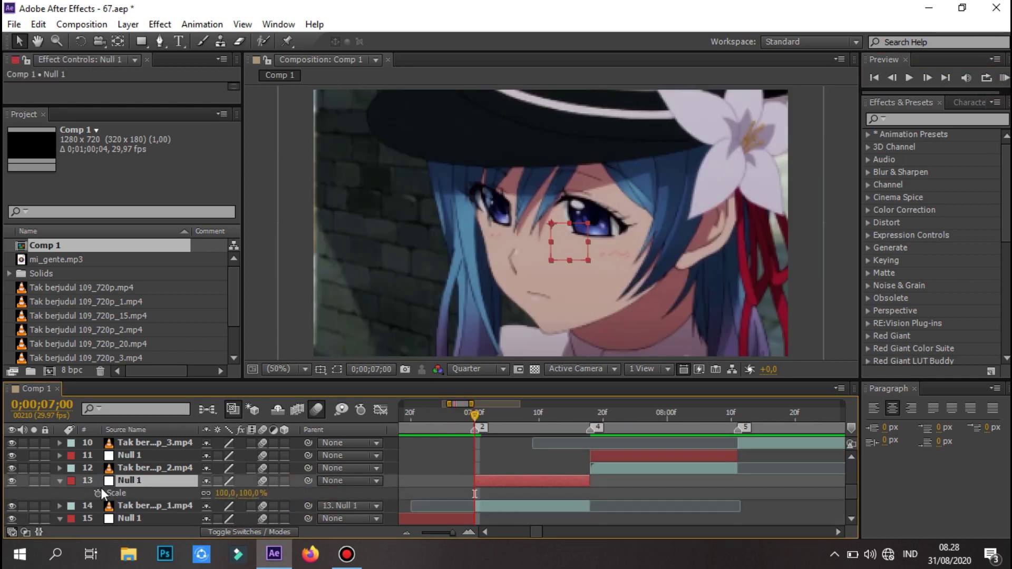
type("25")
key("Return")
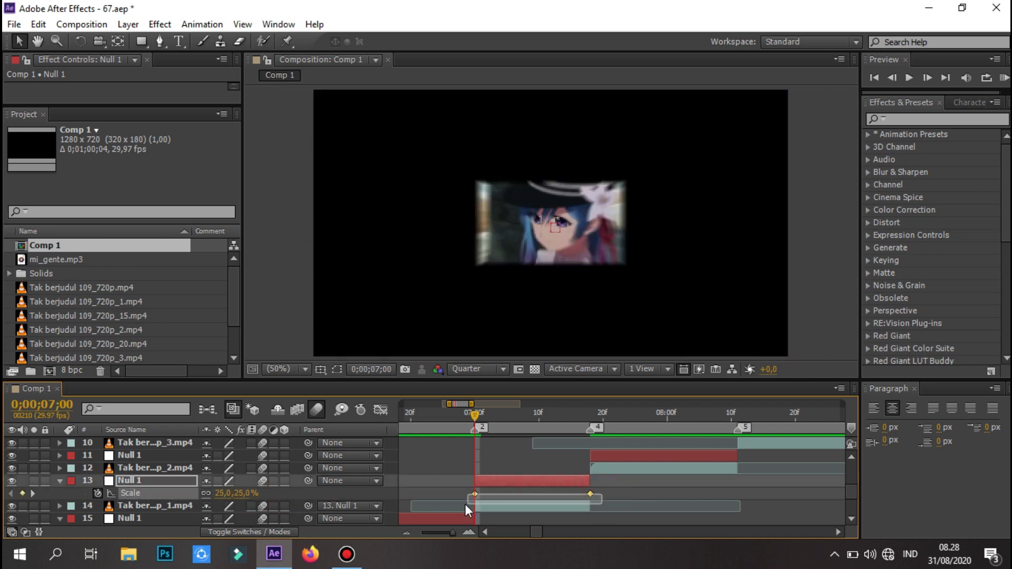
left_click(380, 410)
left_click_drag(512, 499, 476, 477)
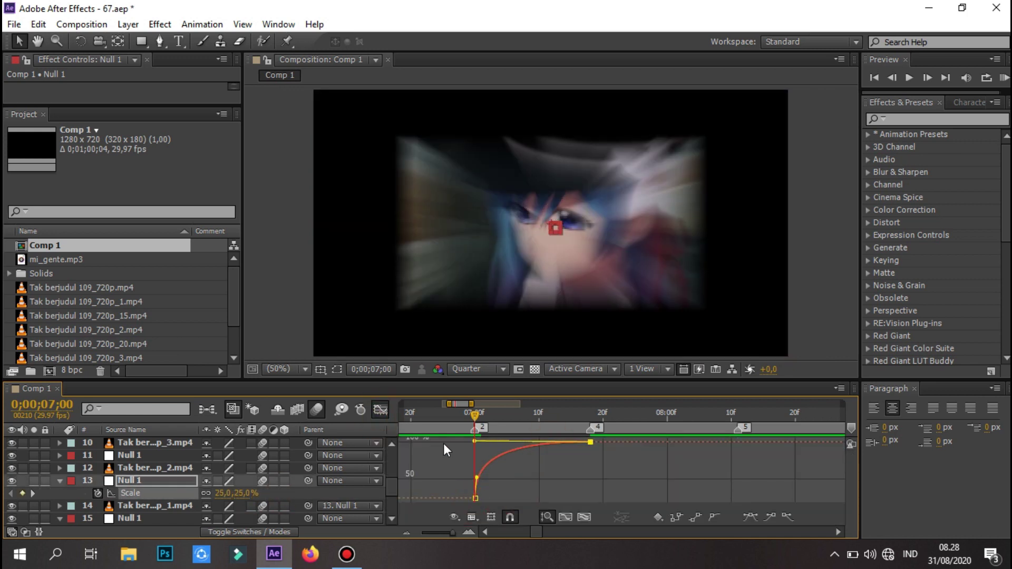
left_click_drag(552, 442, 475, 442)
left_click(1005, 77)
left_click(380, 410)
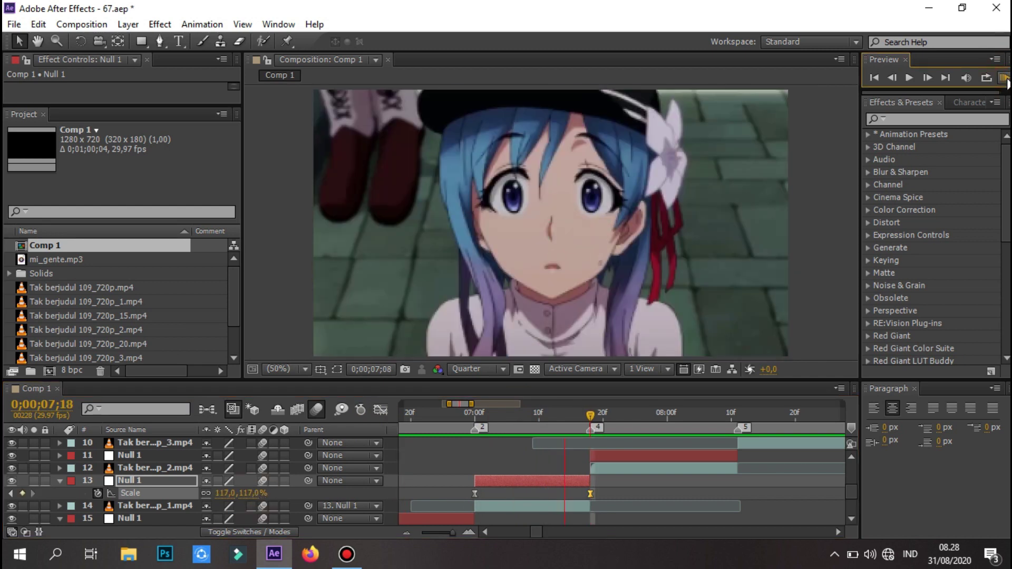
left_click(481, 410)
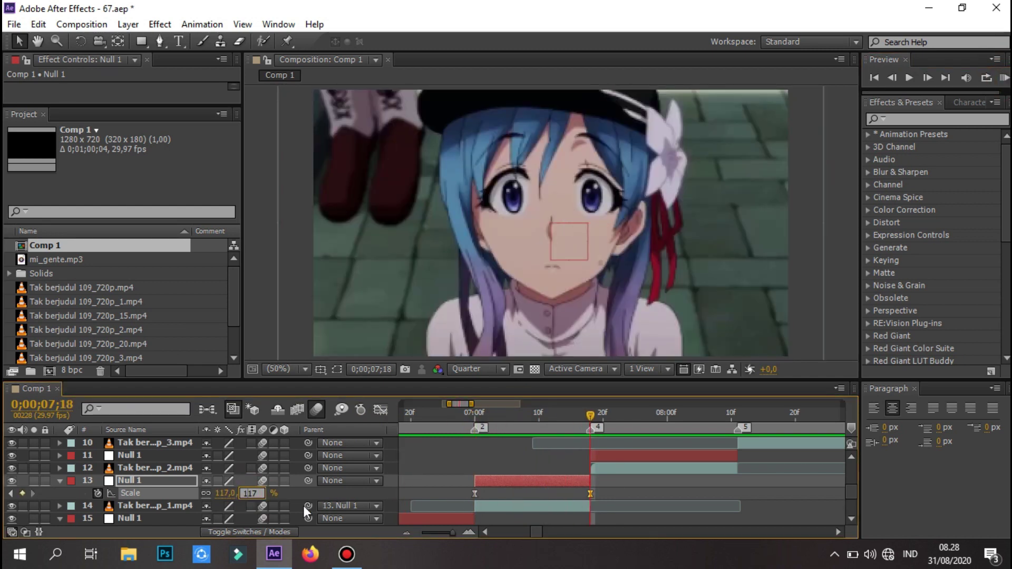
key("Return")
key("ctrl+s")
Step: Fade Tak berjudul 109_720p_1.mp4's Opacity from 100% at 7;00 to 0% at 7;17
left_click(475, 412)
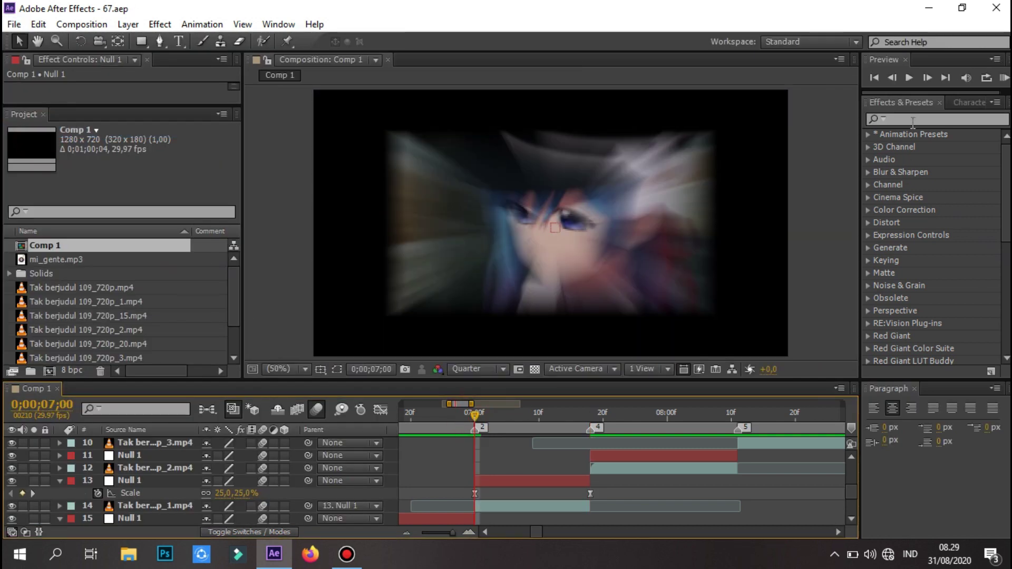
left_click(928, 120)
type("mot")
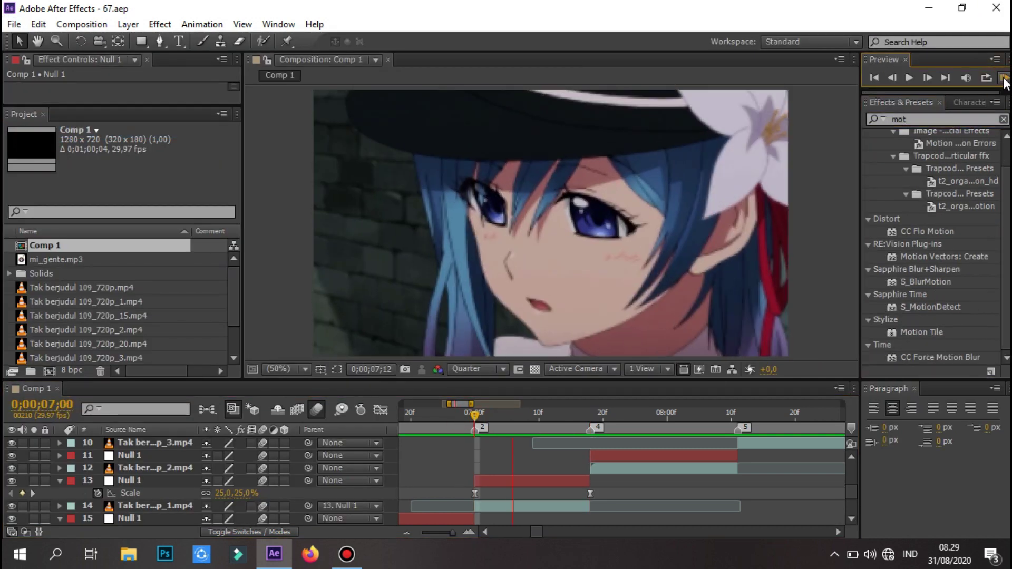
left_click(518, 509)
key("t")
left_click(97, 480)
left_click(583, 412)
left_click_drag(209, 480, 158, 480)
key("space")
key("space")
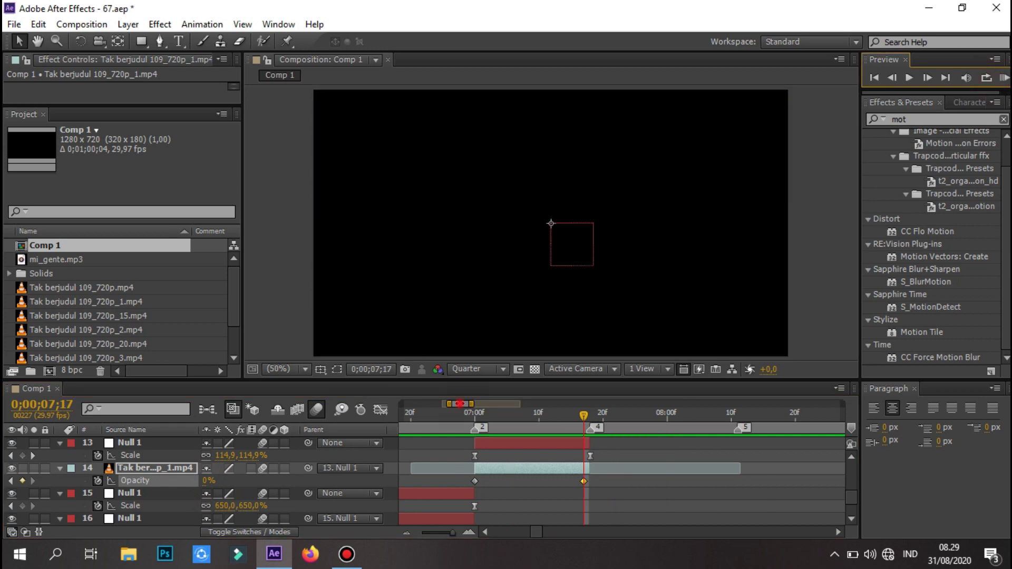
Step: Apply the shake animation preset to Tak berjudul 109_720p.mp4 at 6;08 and preview it
scroll(501, 428, "down", 2)
left_click(504, 428)
left_click(569, 508)
scroll(881, 158, "up", 3)
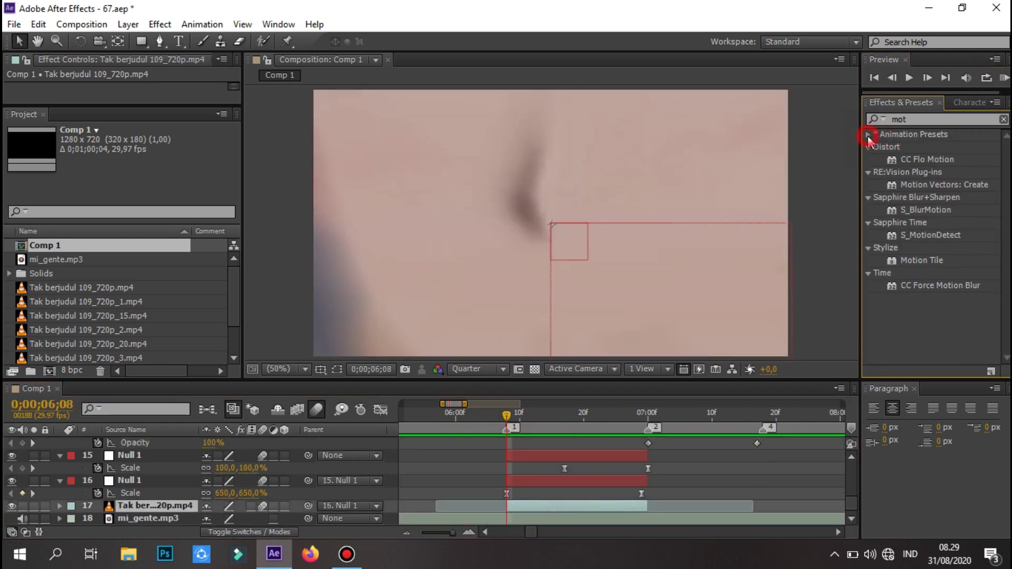
left_click(868, 135)
left_click(923, 176)
scroll(926, 299, "down", 2)
scroll(926, 299, "up", 2)
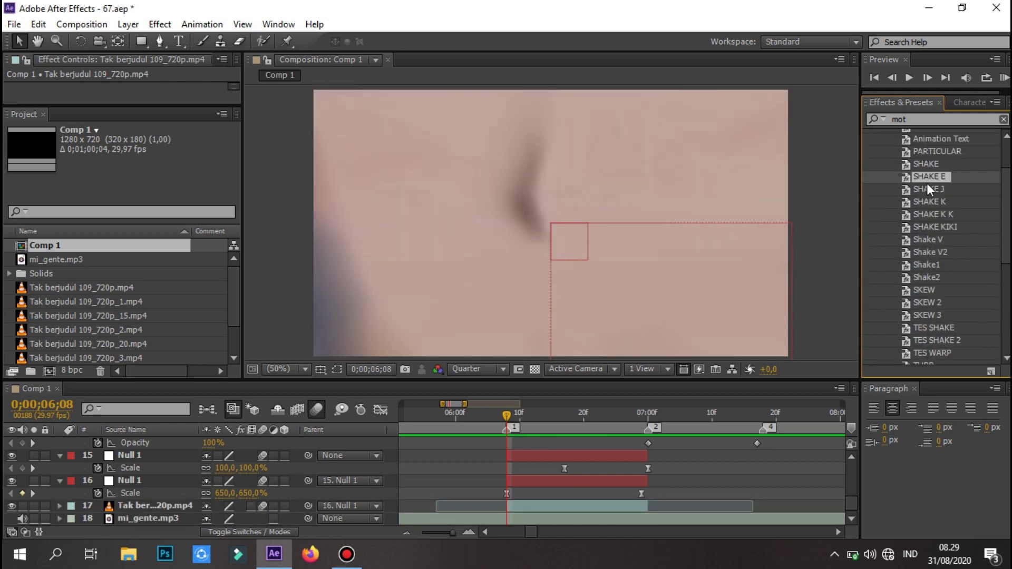
left_click_drag(929, 214, 597, 505)
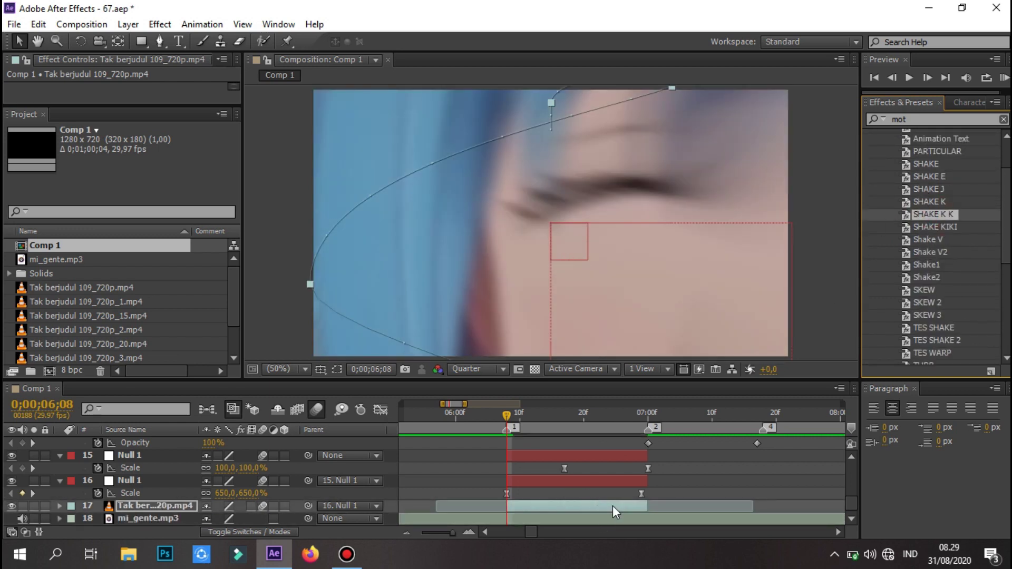
left_click(1004, 78)
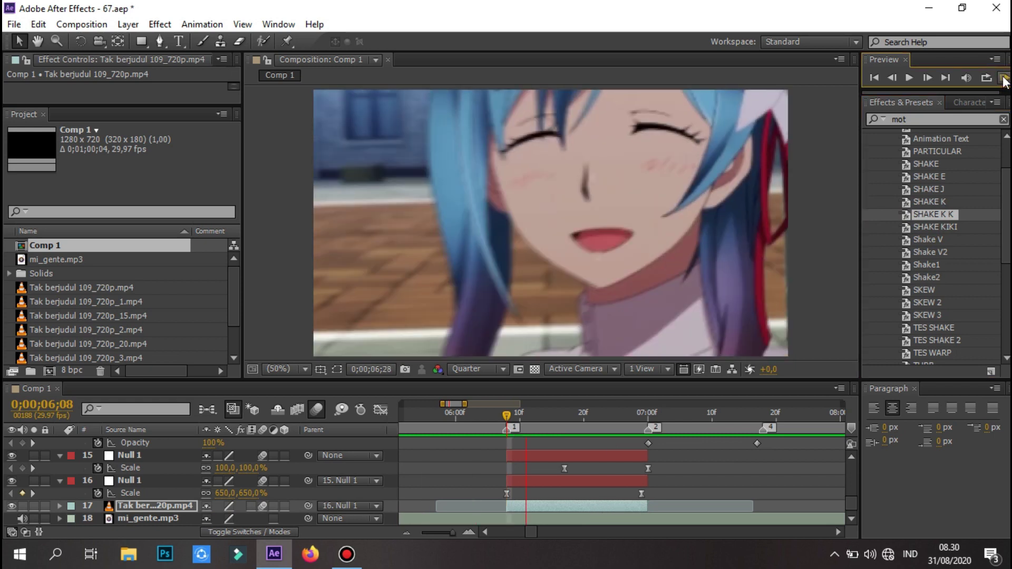
left_click(609, 507)
Step: Move the last Y Position and Rotation shake keyframes later to about 7;02
left_click(686, 416)
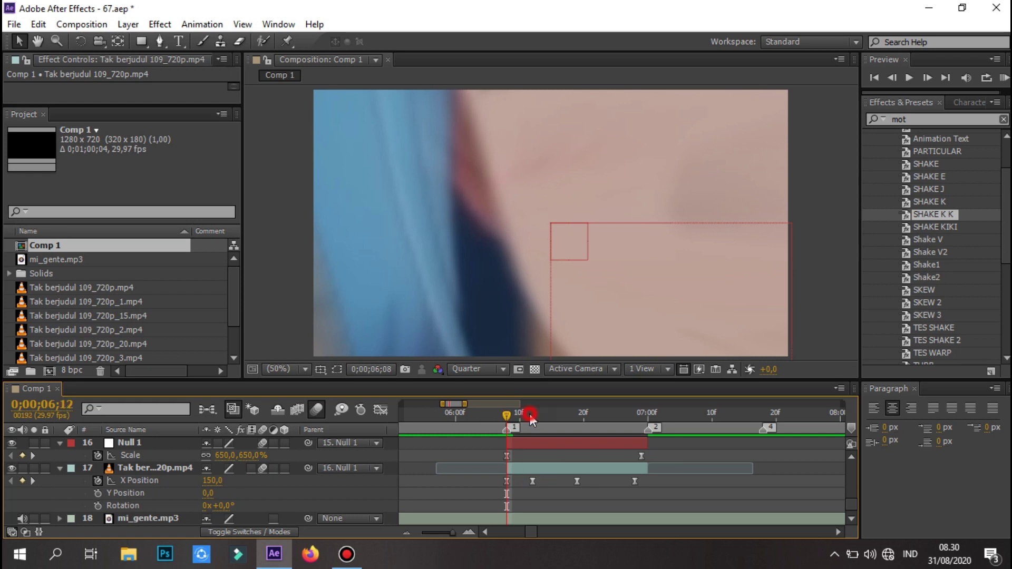
left_click_drag(531, 416, 580, 416)
key("k")
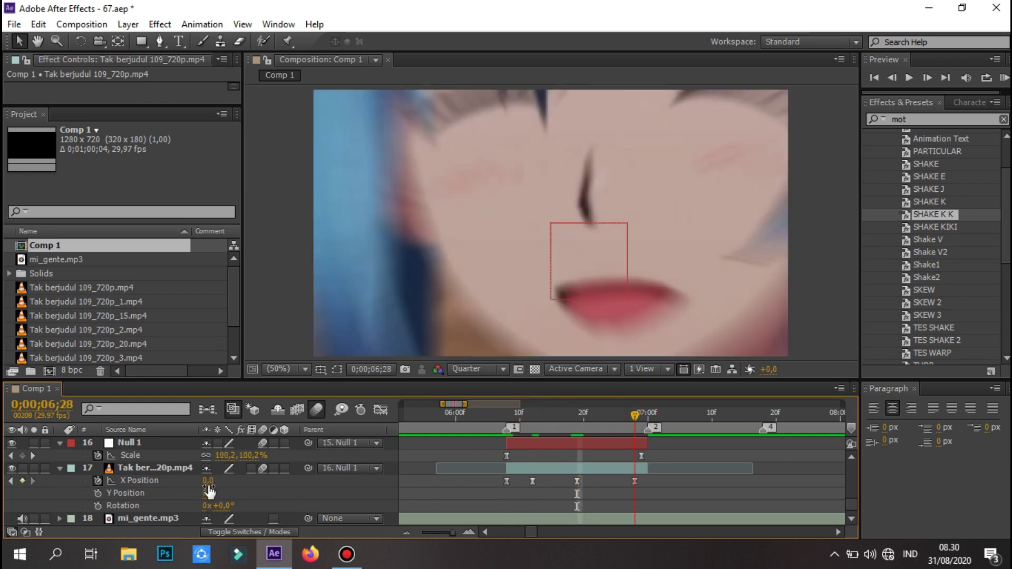
left_click(508, 483)
key("shift+F3")
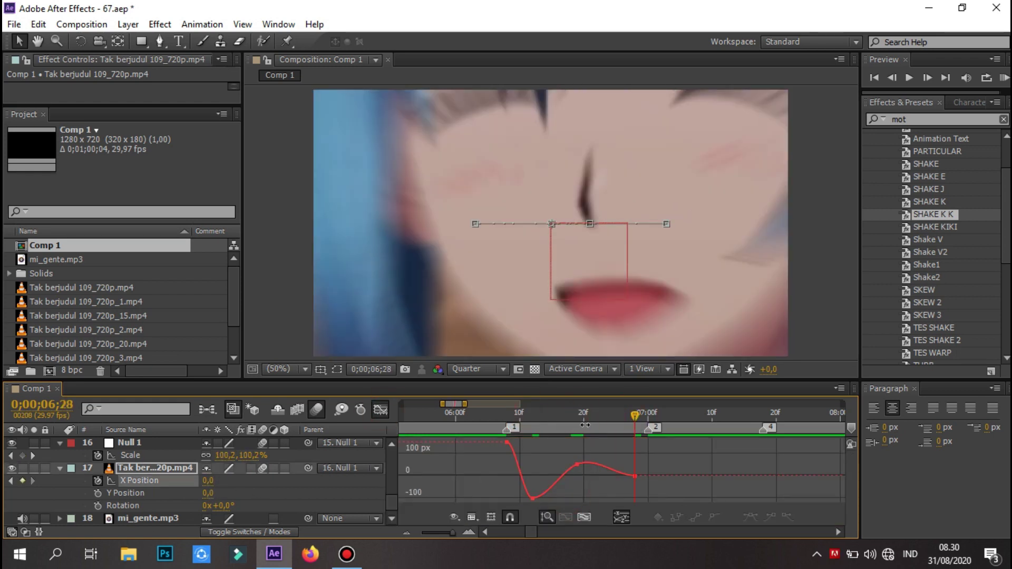
key("shift+F3")
left_click(509, 415)
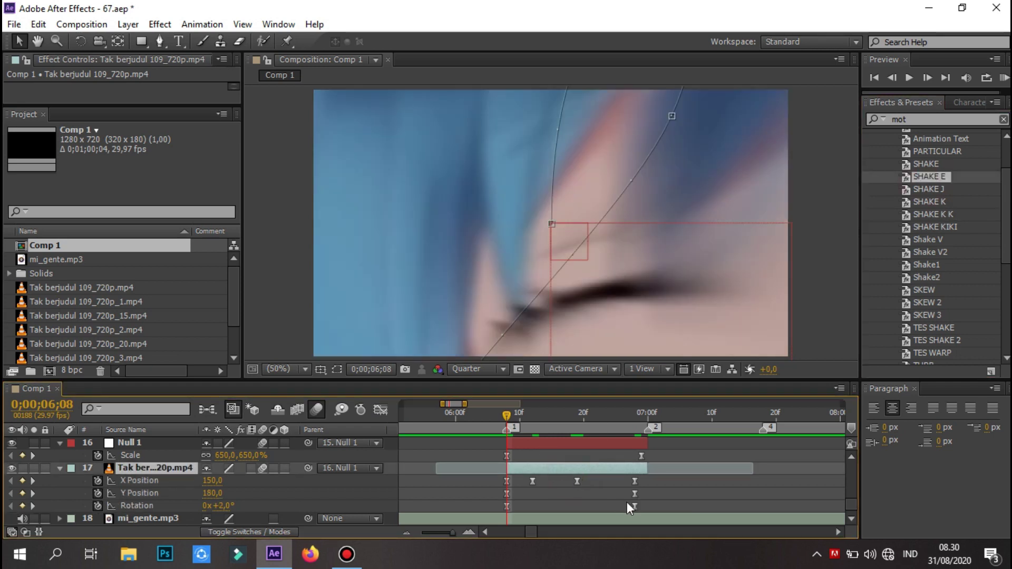
left_click_drag(627, 512, 641, 489)
left_click_drag(635, 494, 648, 494)
left_click(1004, 78)
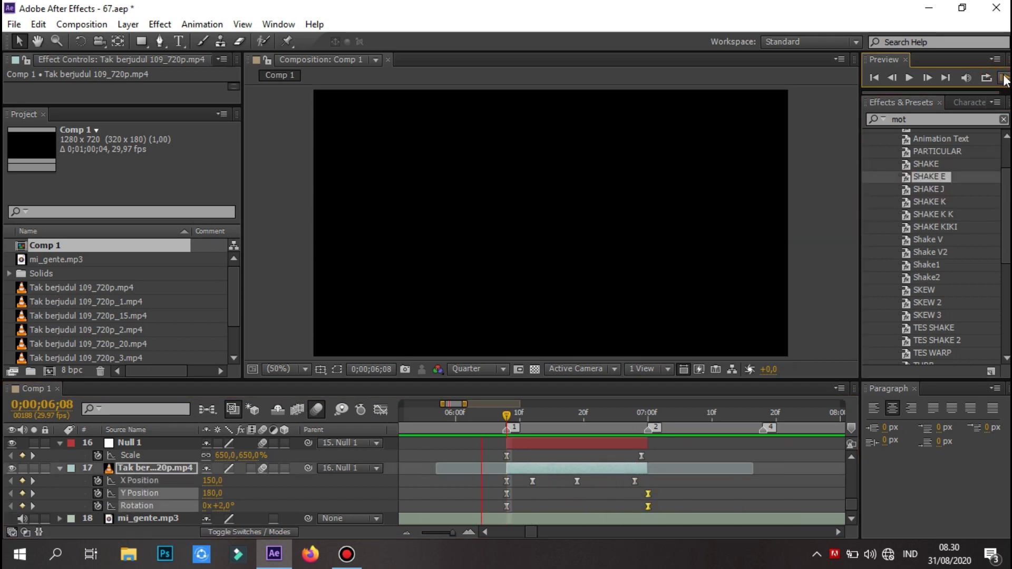
Step: Drag the Motion Tile effect onto the first clip
scroll(945, 225, "down", 2)
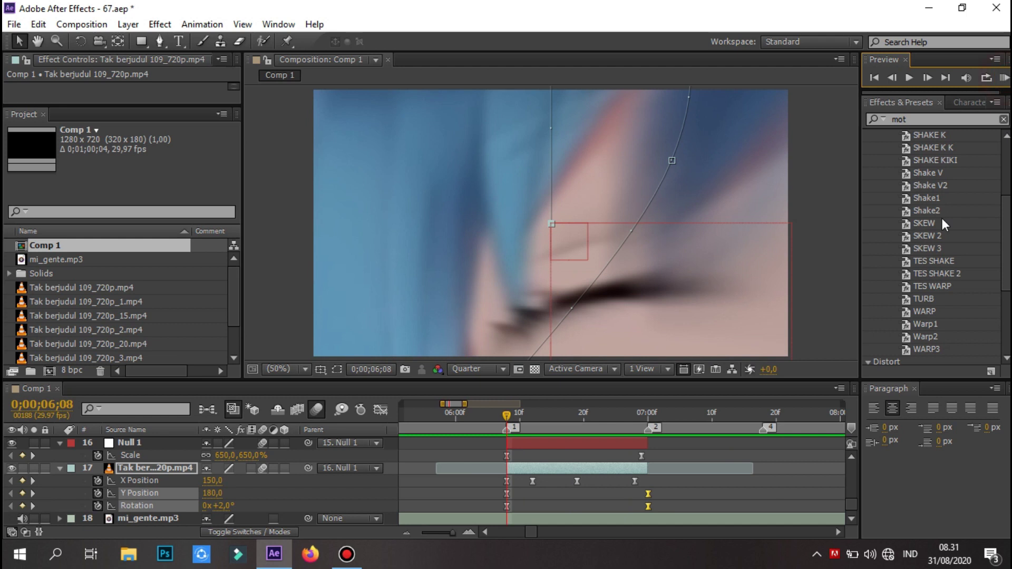
scroll(945, 225, "down", 4)
left_click_drag(921, 332, 138, 140)
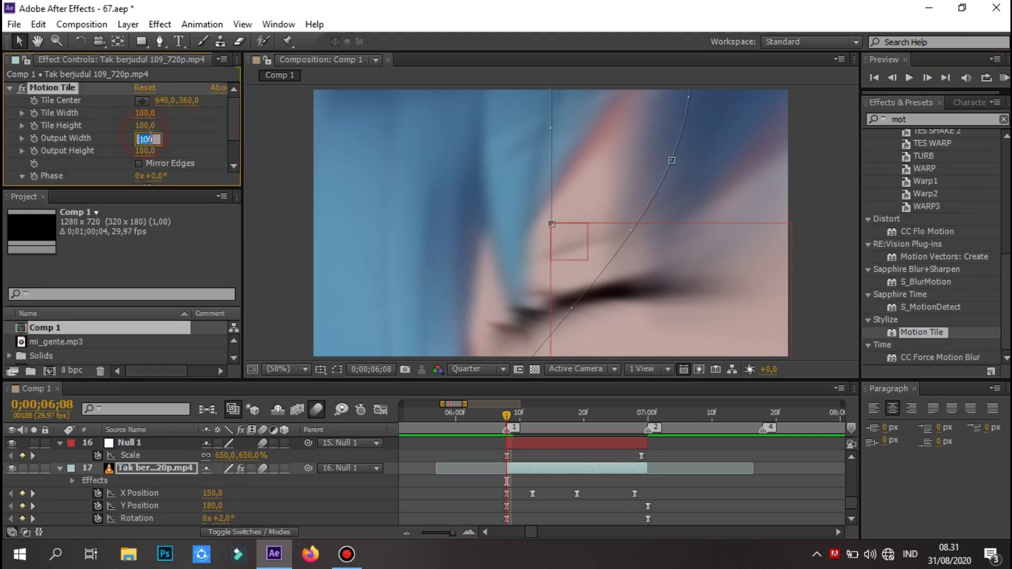
type("120")
Step: Turn on Mirror Edges in Motion Tile and inspect the Y Position keyframe at 7;00
left_click(157, 164)
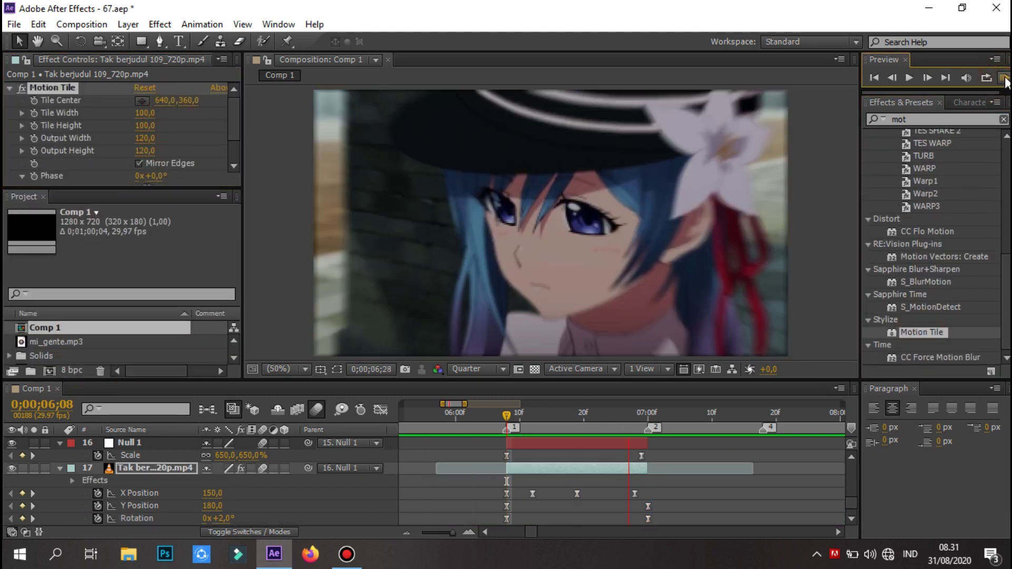
key("ctrl+Up")
key("ctrl+Up")
key("ctrl+Up")
key("i")
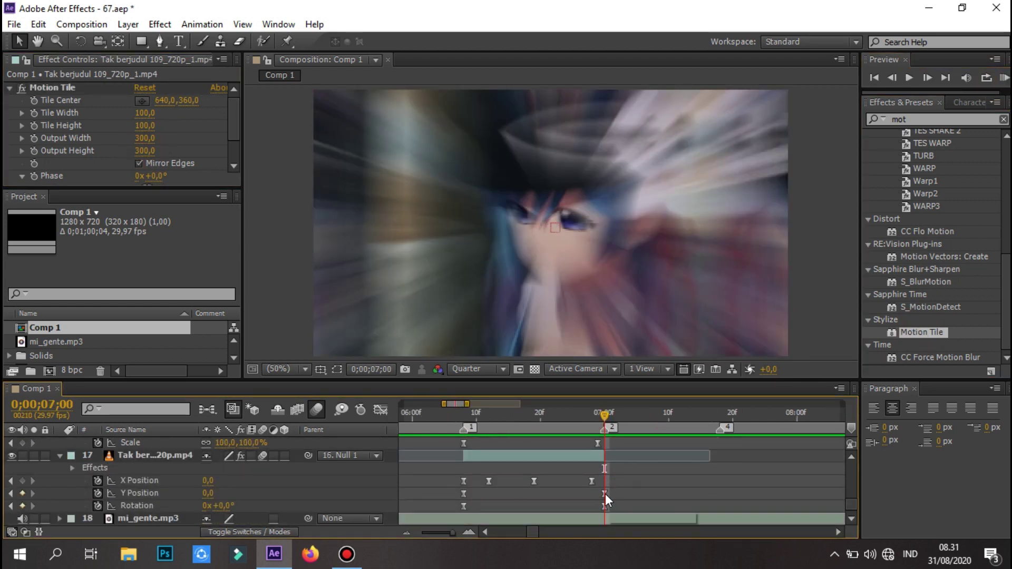
left_click(605, 494)
key("shift+F3")
left_click(464, 417)
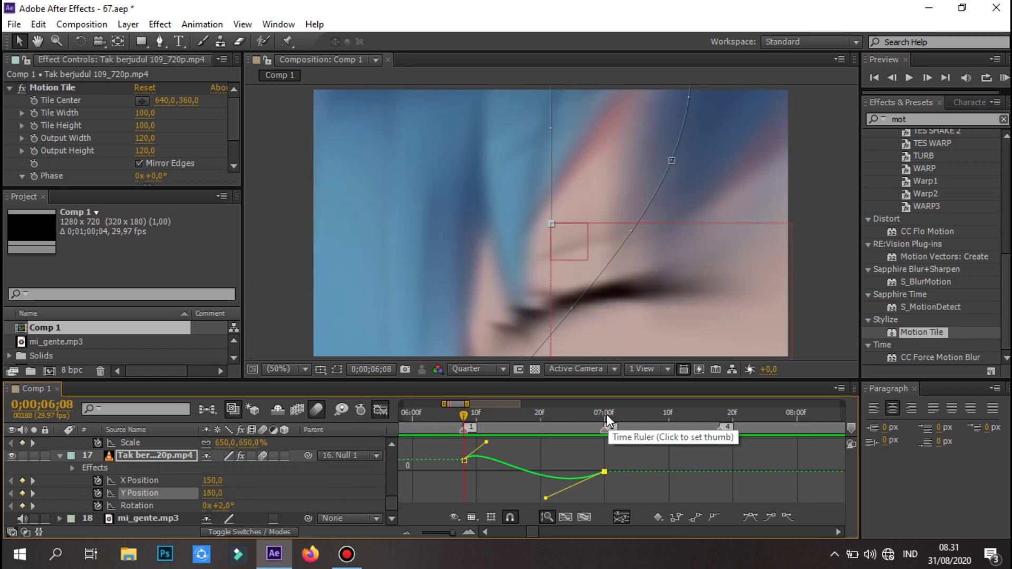
left_click(380, 498)
Step: Select the Y Position and Rotation keyframes together, adjust the Y Position value, and preview
left_click(236, 506)
left_click(380, 410)
left_click_drag(615, 500, 459, 490)
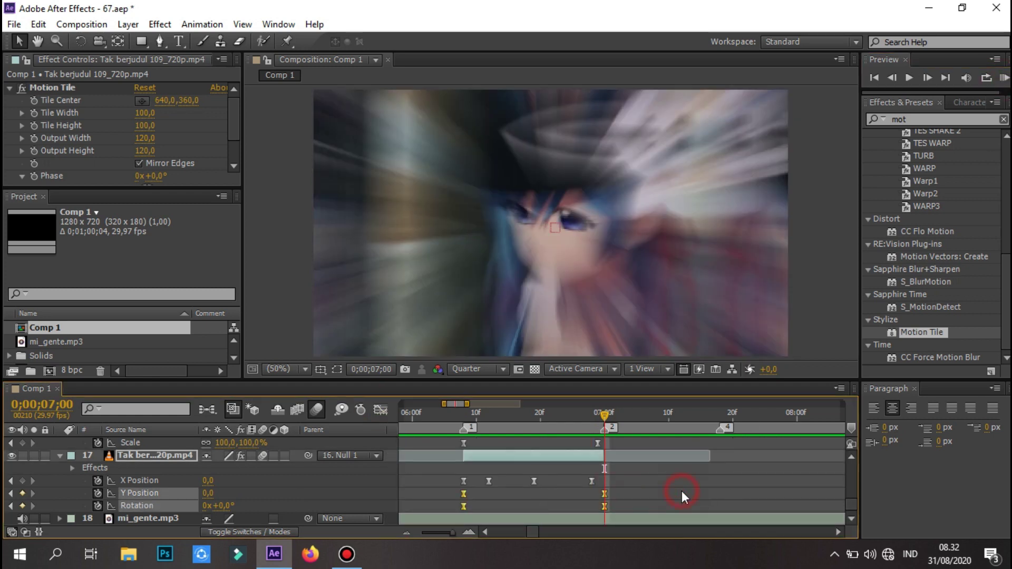
scroll(655, 444, "up", 3)
left_click(655, 444)
double_click(732, 458)
key("Return")
left_click(1003, 78)
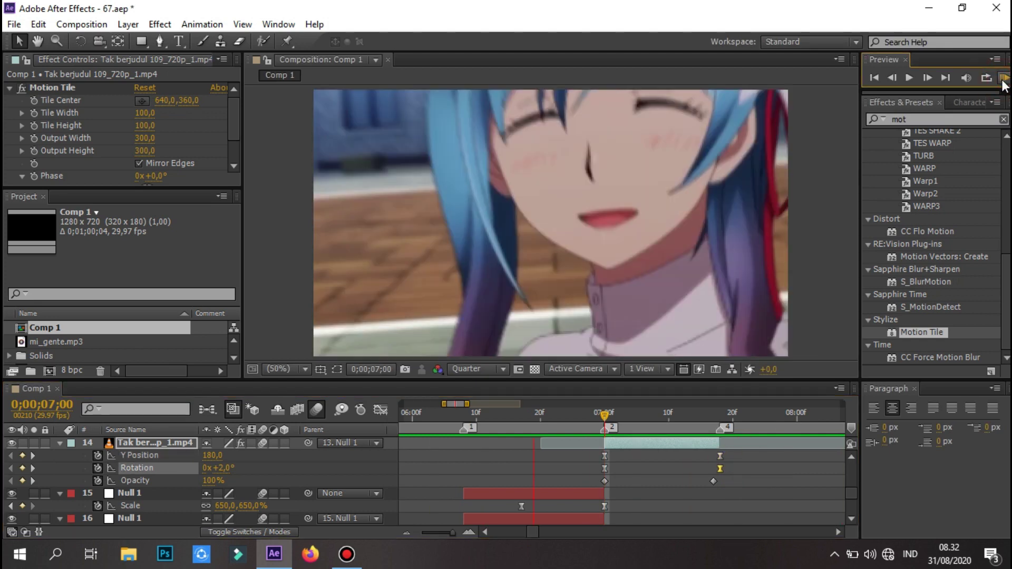
Step: Sharpen the second clip's Y Position speed curve at both keyframes, preview the swing, and save
left_click(628, 417)
left_click(380, 410)
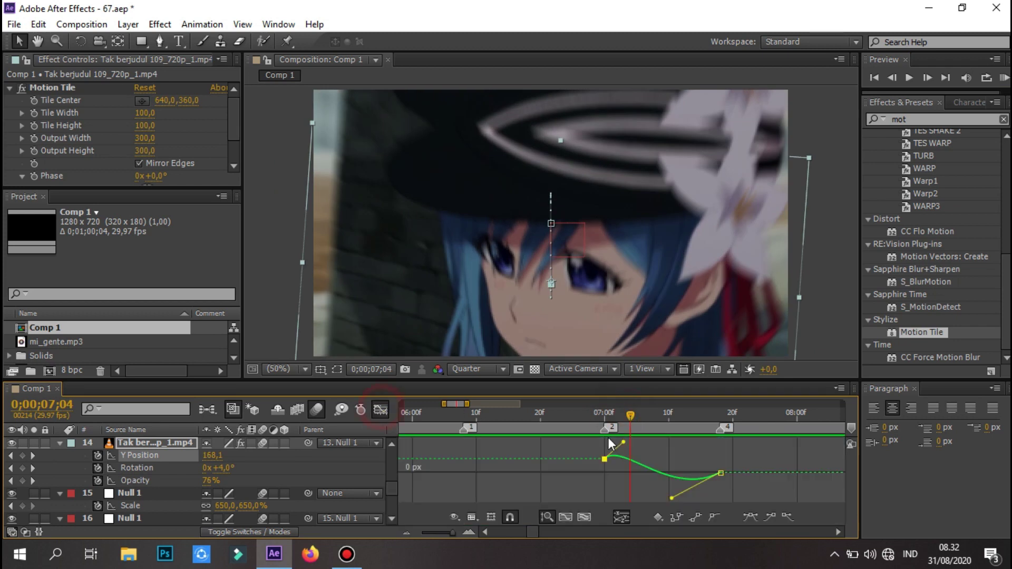
left_click_drag(625, 439, 612, 442)
left_click(1002, 80)
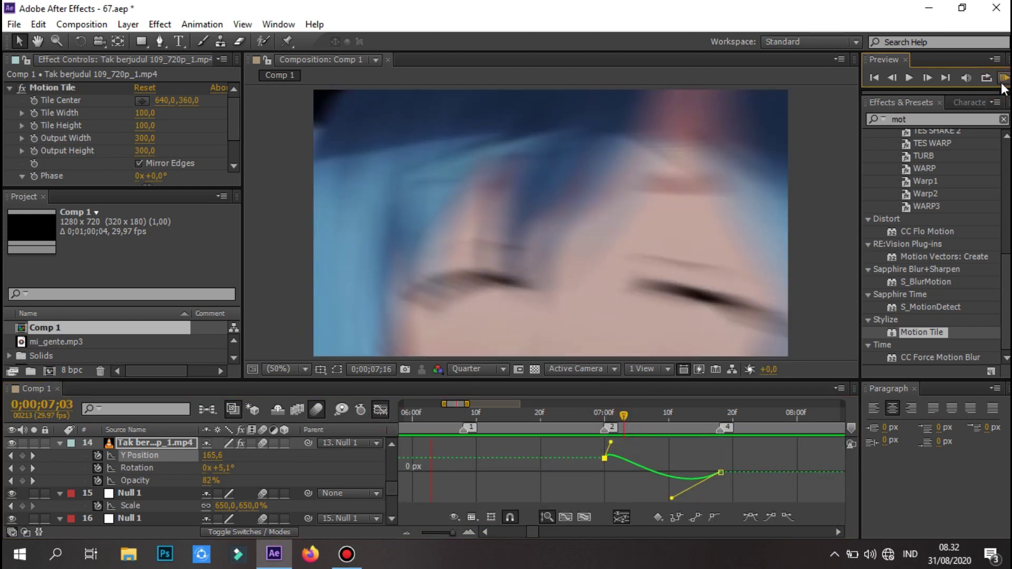
left_click_drag(672, 497, 700, 496)
left_click(620, 418)
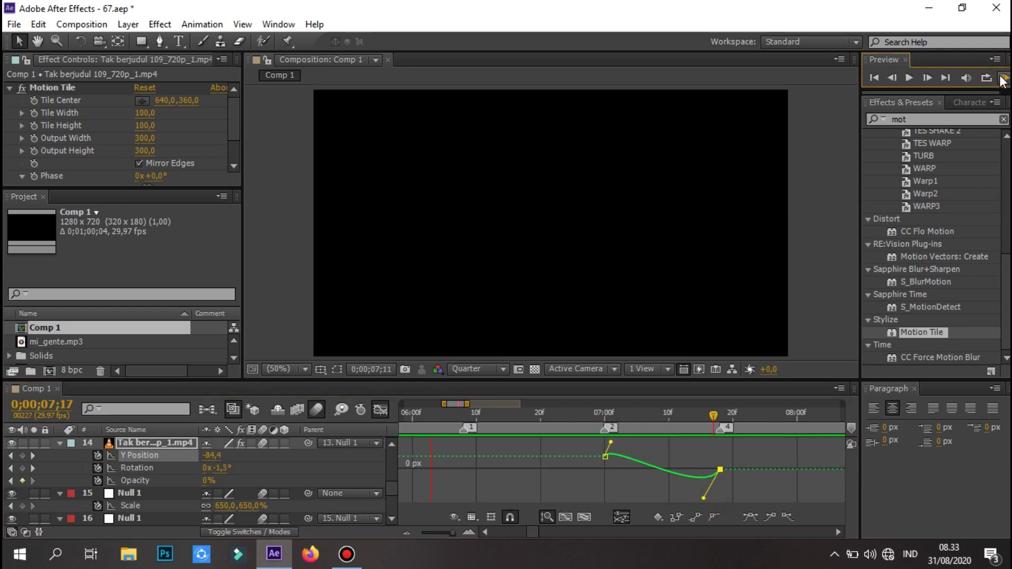
left_click(616, 416)
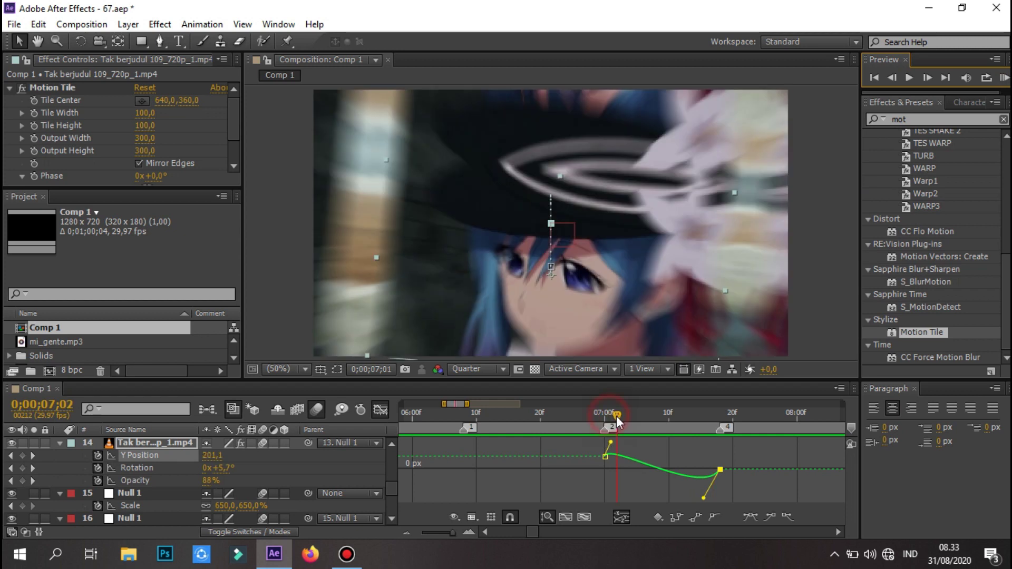
left_click(605, 457)
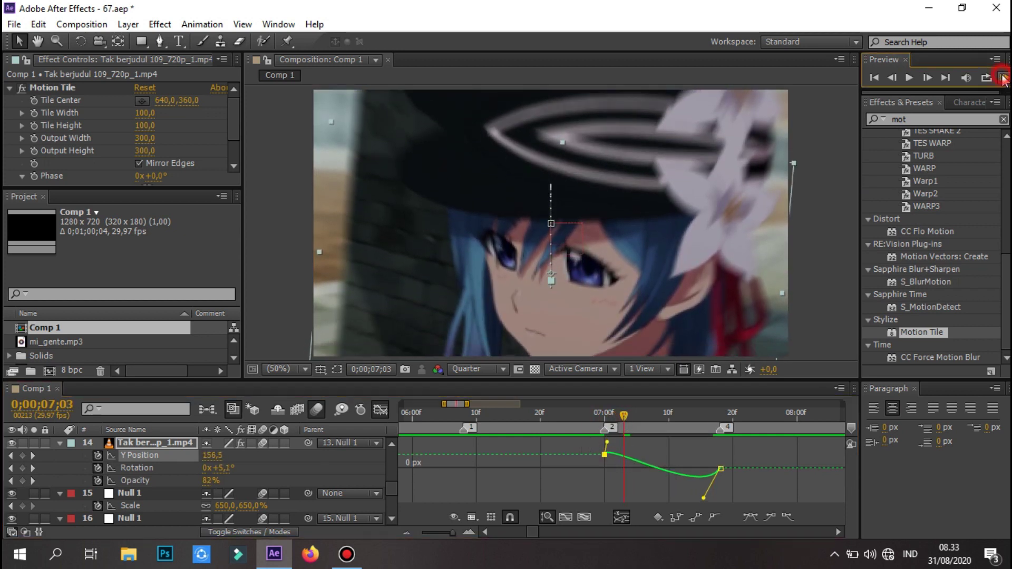
left_click(1003, 79)
left_click(552, 410)
left_click(1004, 78)
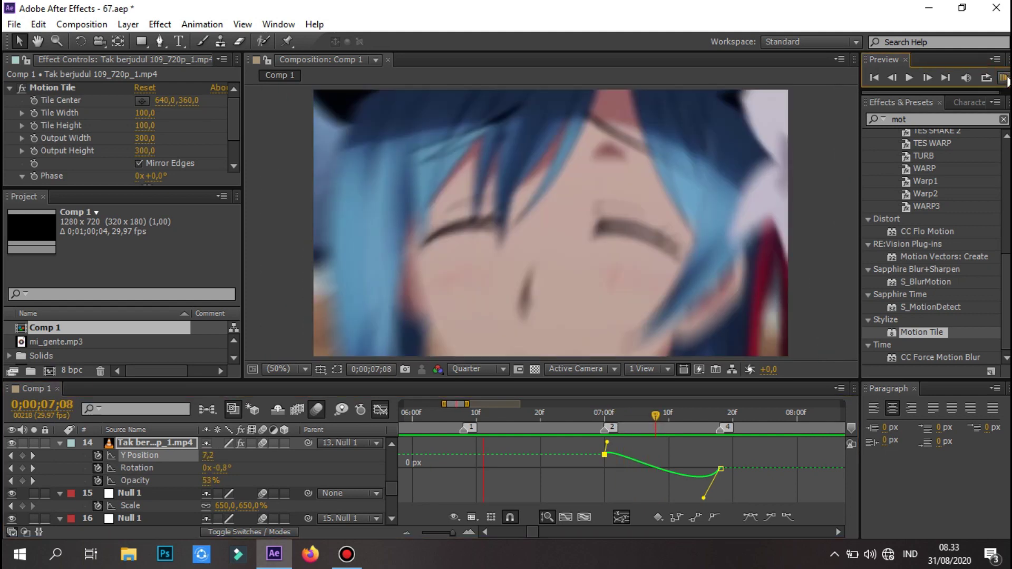
key("shift+F3")
key("ctrl+s")
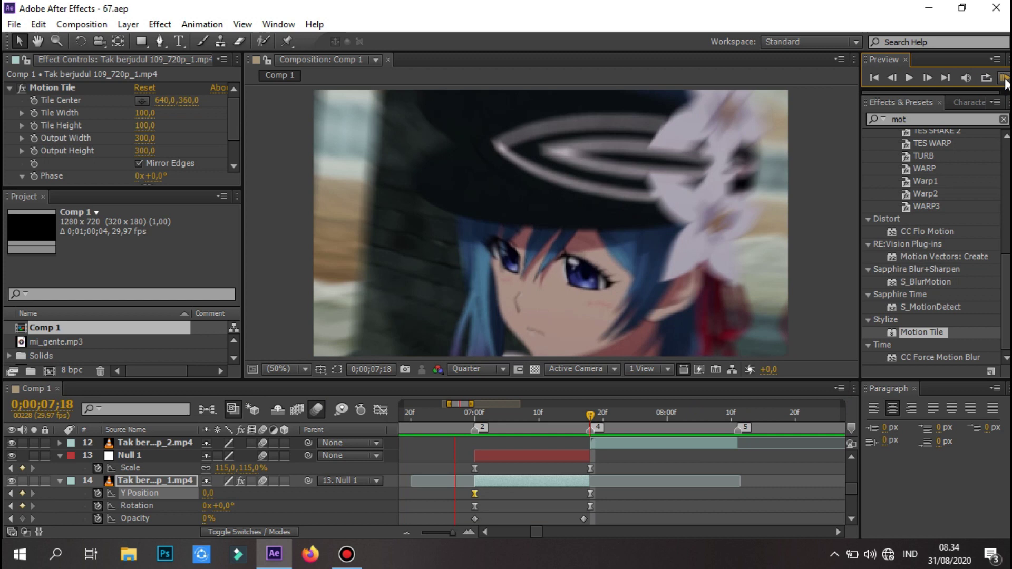
Step: Duplicate the zoom null for the next cut and preview the composition
left_click(640, 472)
key("ctrl+d")
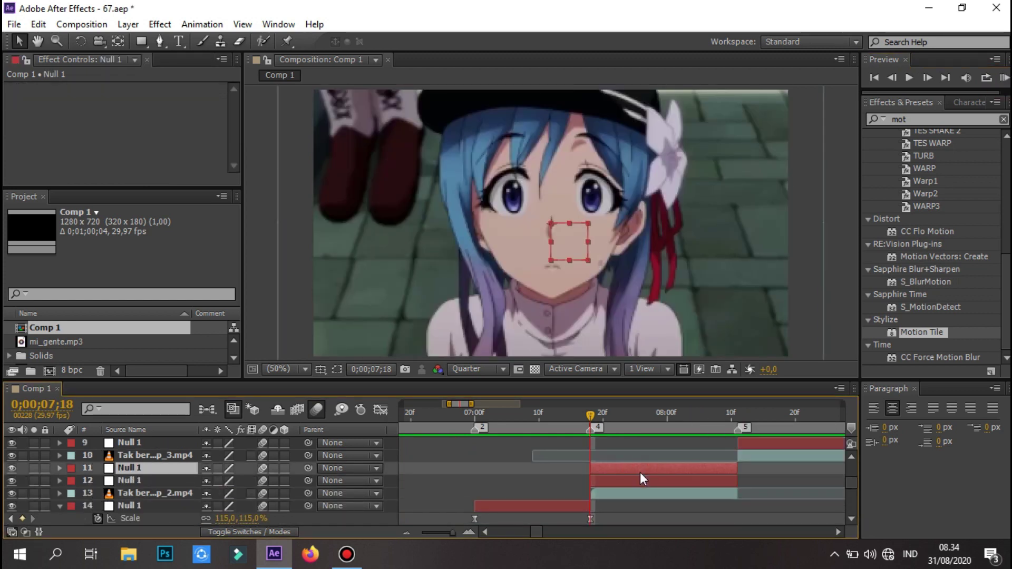
left_click(1004, 78)
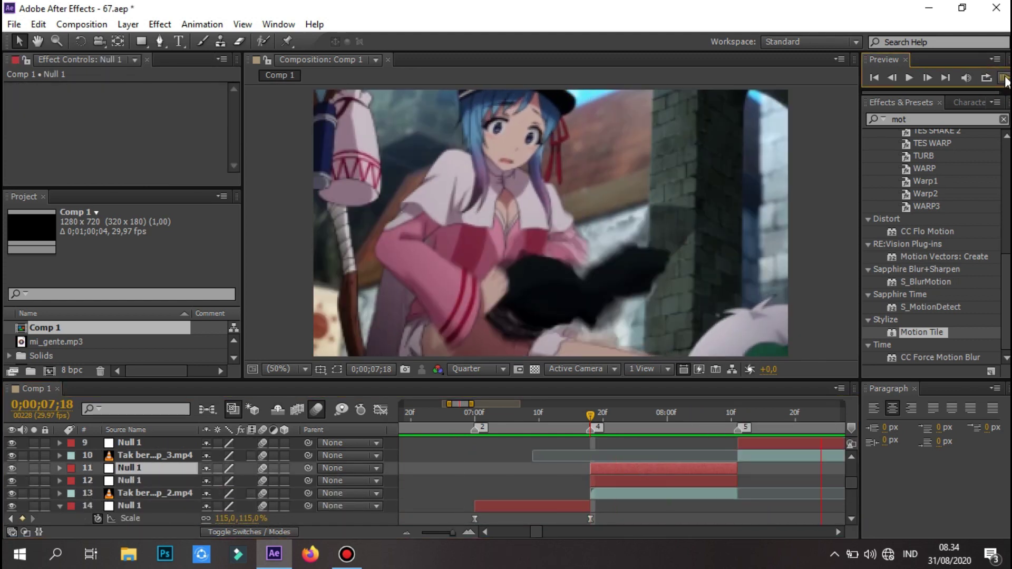
left_click(23, 5)
left_click(1004, 78)
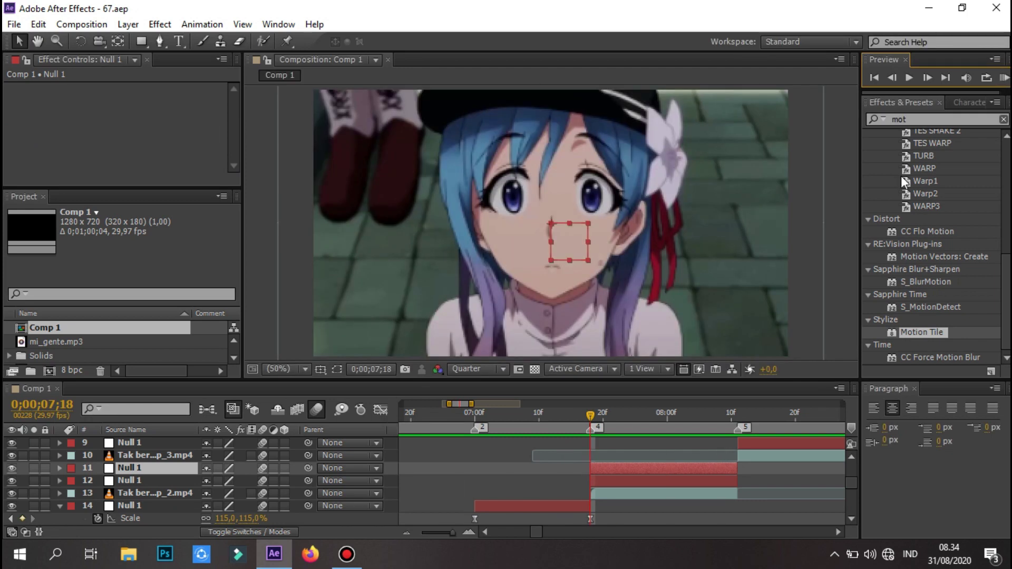
Step: Delete the duplicate null and key its replacement's Scale from 650% to 100% with a sharp ease
left_click(696, 471)
key("Delete")
key("s")
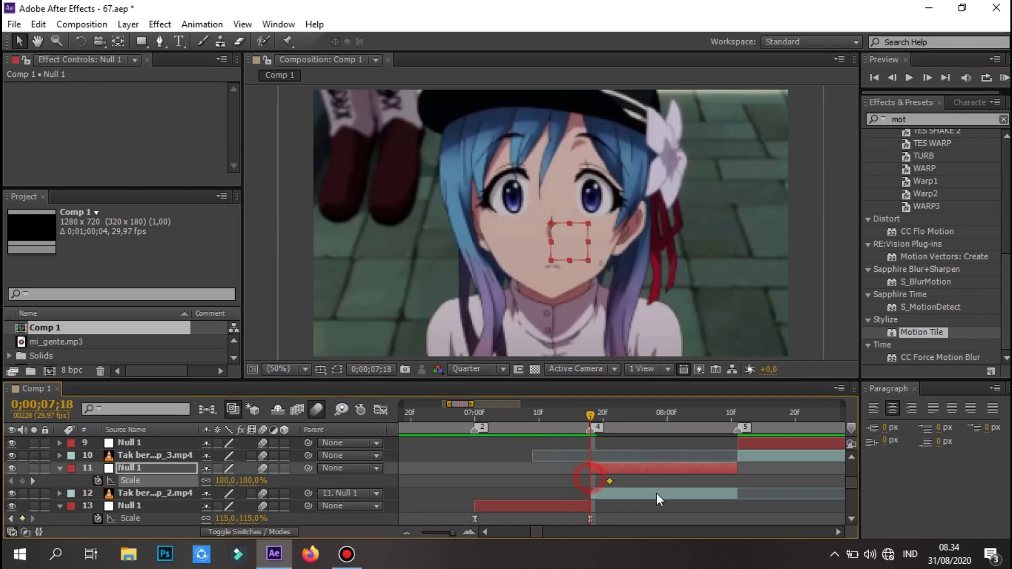
left_click(656, 493)
type("0")
key("Return")
mouse_move(749, 480)
left_mouse_down()
mouse_move(581, 485)
mouse_move(593, 481)
left_mouse_up()
key("F9")
key("shift+F3")
left_click(1004, 77)
left_click(626, 242)
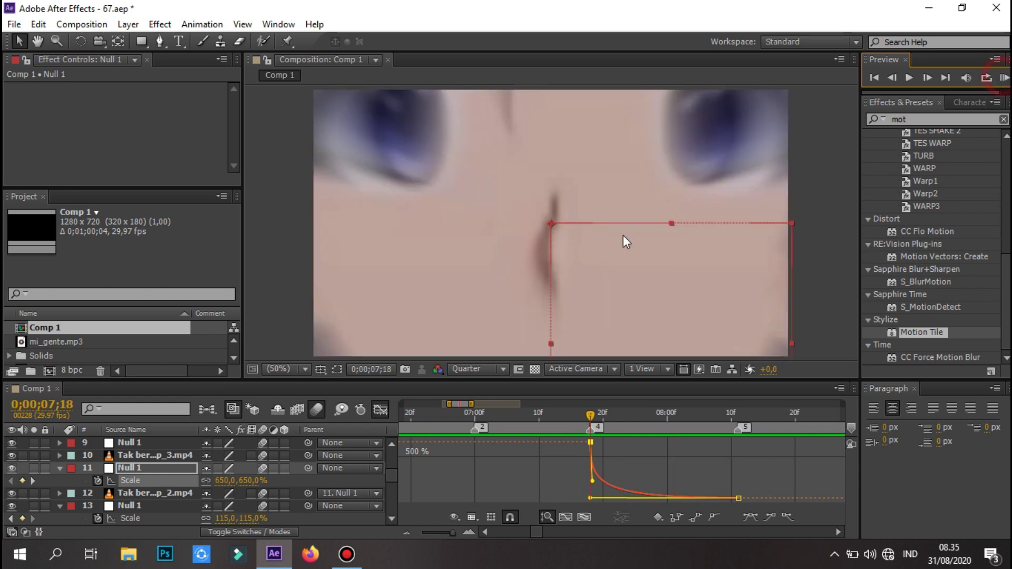
left_click(380, 409)
key("KP_0")
left_click(463, 404)
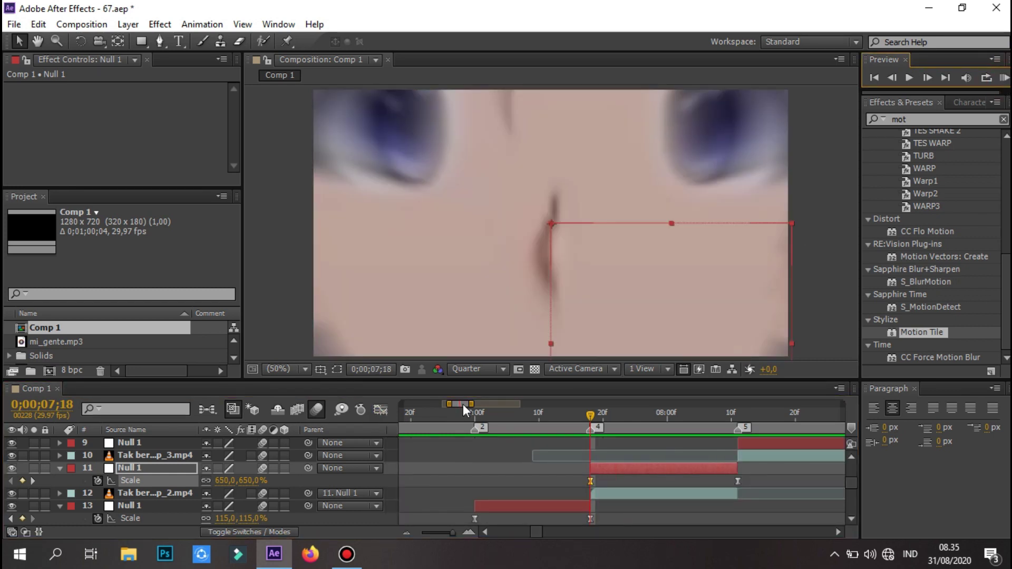
Step: Preview from the 8;11 cut and reveal the third clip's animated Y Position and Rotation
left_click(531, 415)
left_click(1004, 78)
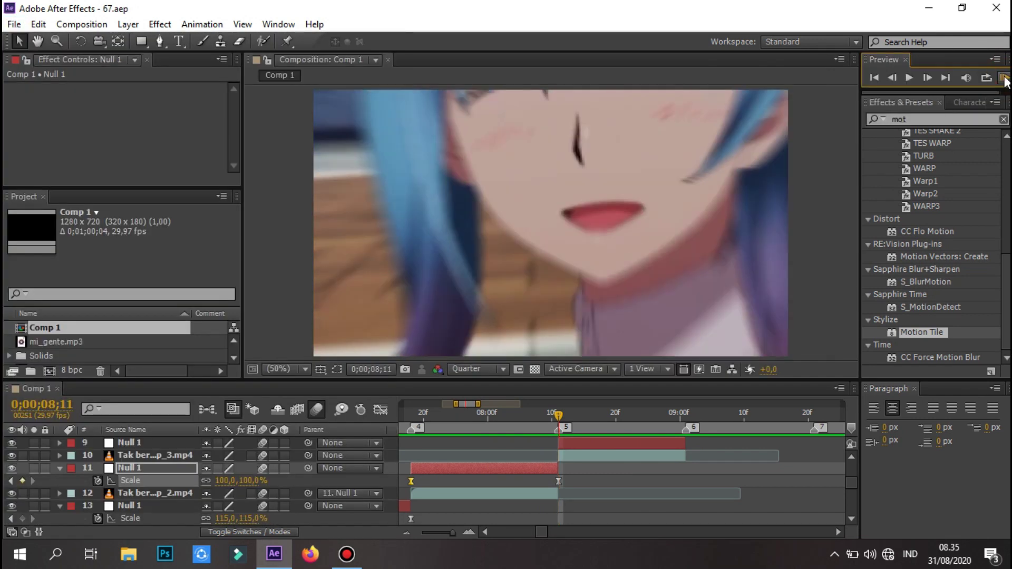
left_click(1005, 77)
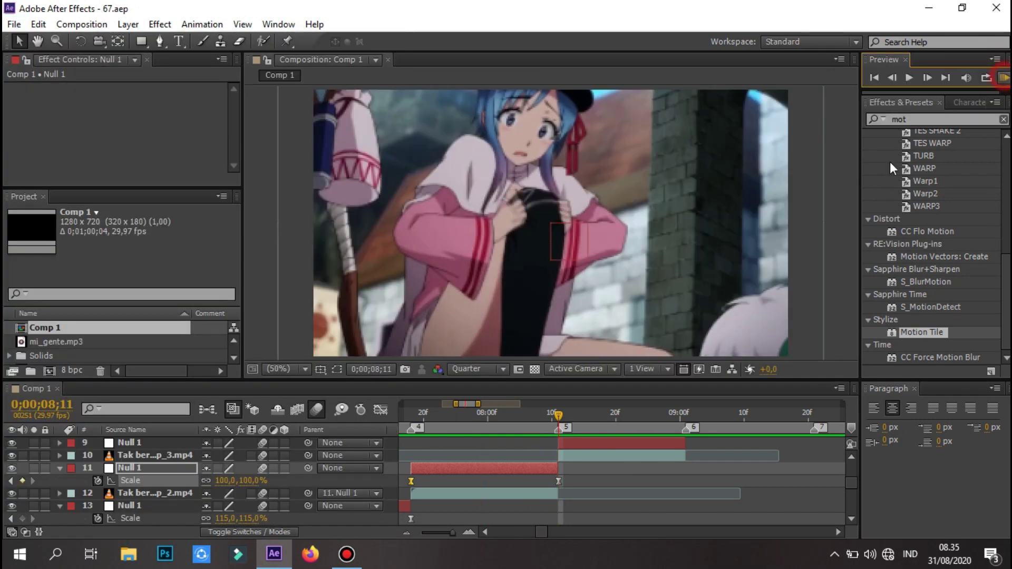
left_click(450, 494)
key("u")
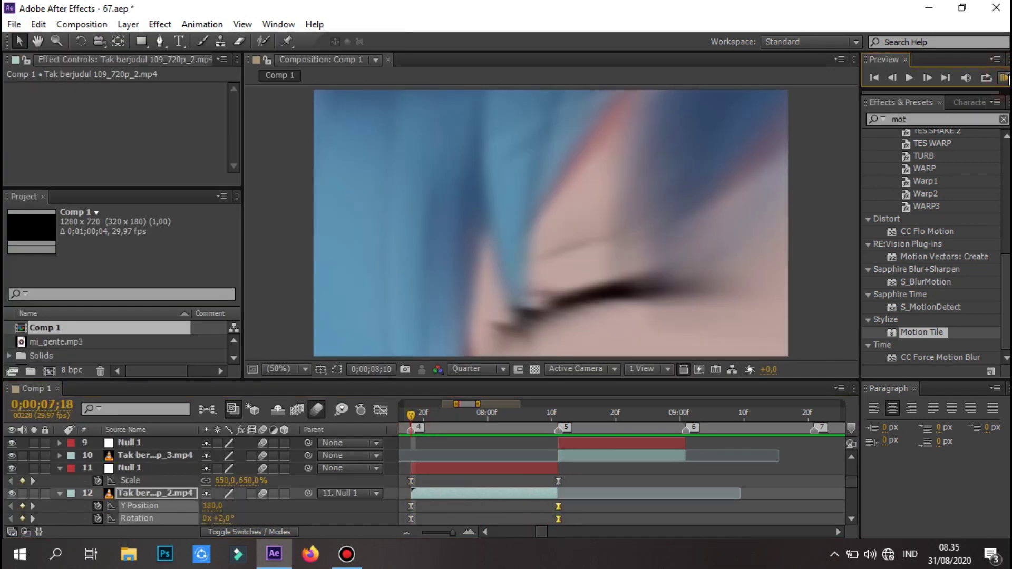
Step: Give the third clip's Motion Tile a 130 output width and height with Mirror Edges, then save
left_click(536, 503)
left_click(145, 139)
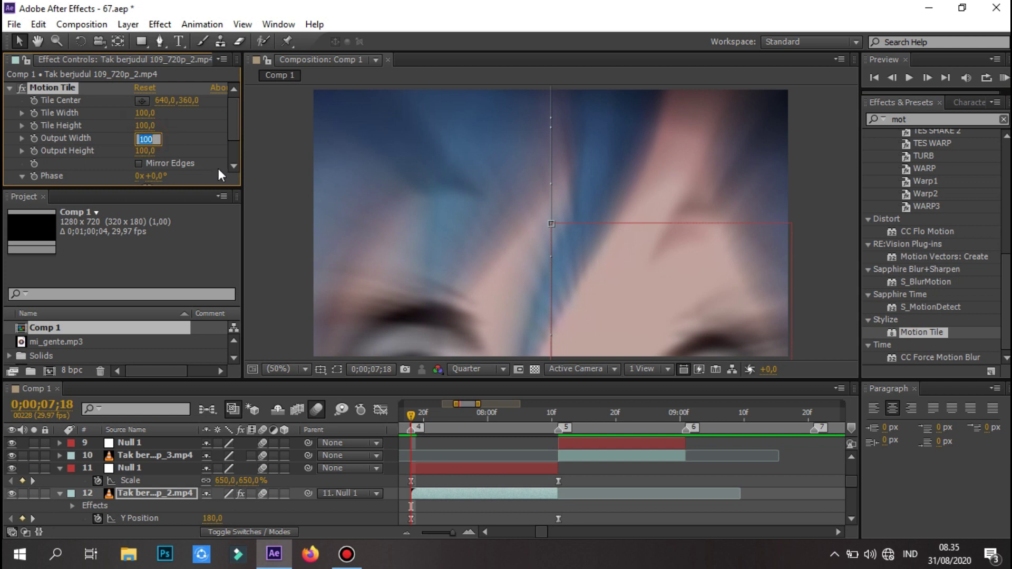
type("130")
left_click(139, 164)
left_click(1005, 78)
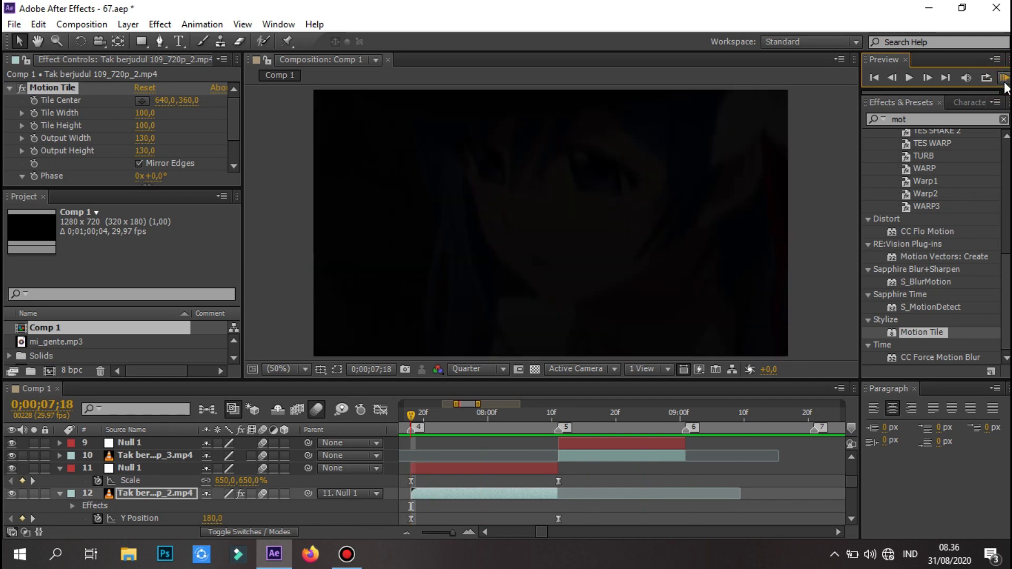
key("alt+f")
key("s")
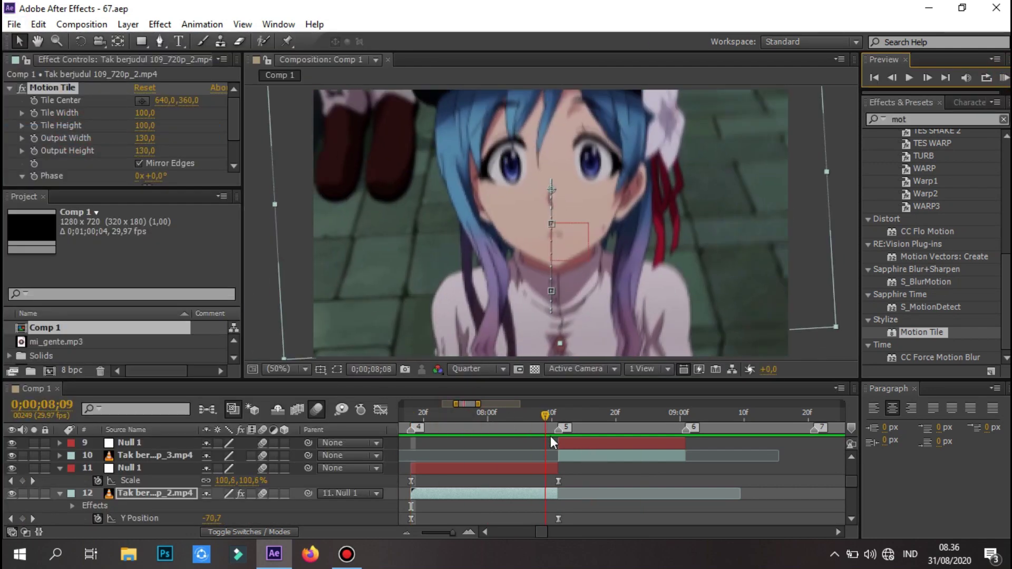
Step: Check the layer 9 zoom null and layer 14's Motion Tile, then move to the 08;11 cut point
left_click(574, 446)
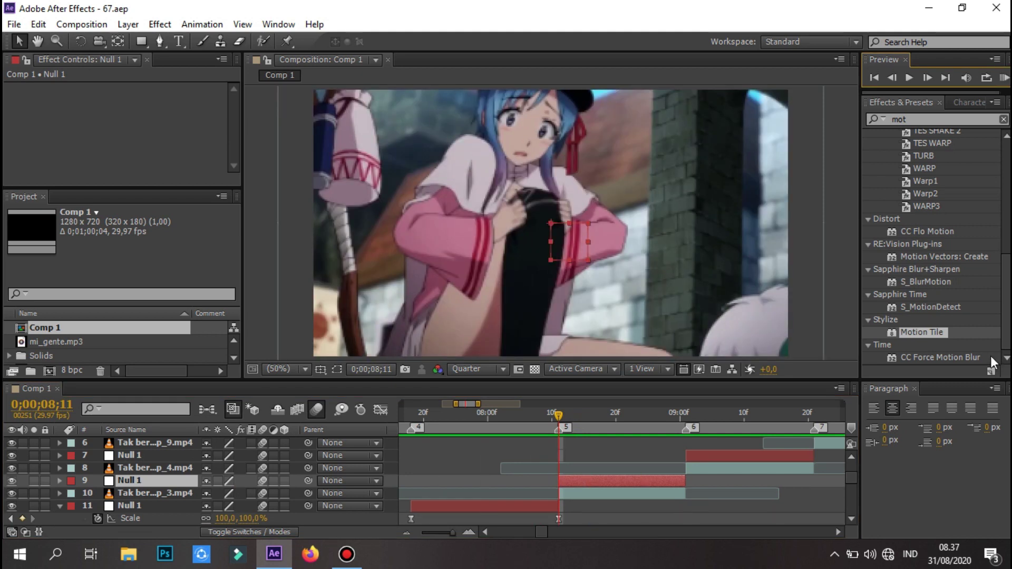
scroll(543, 496, "down", 3)
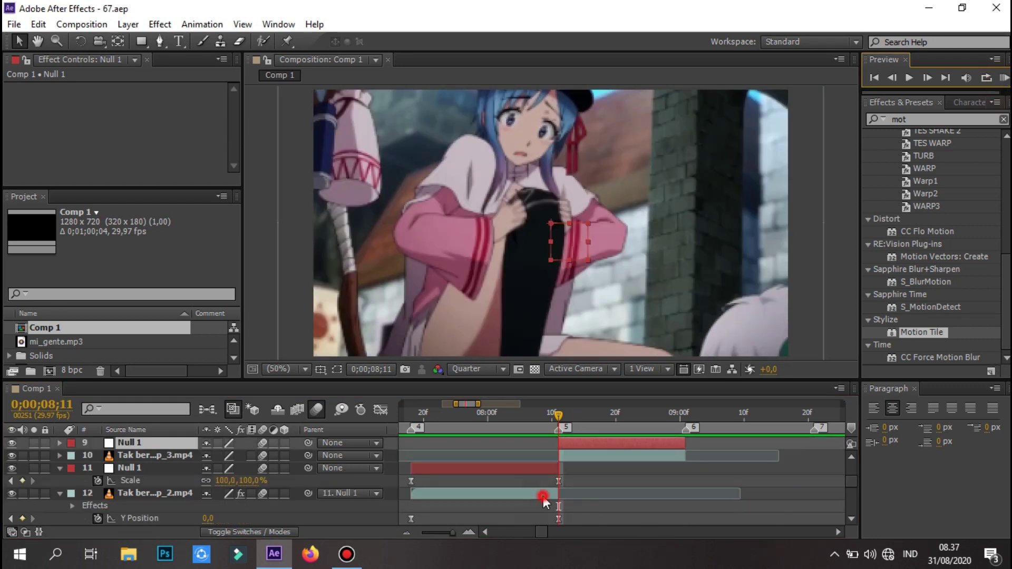
left_click(547, 496)
scroll(546, 497, "down", 1)
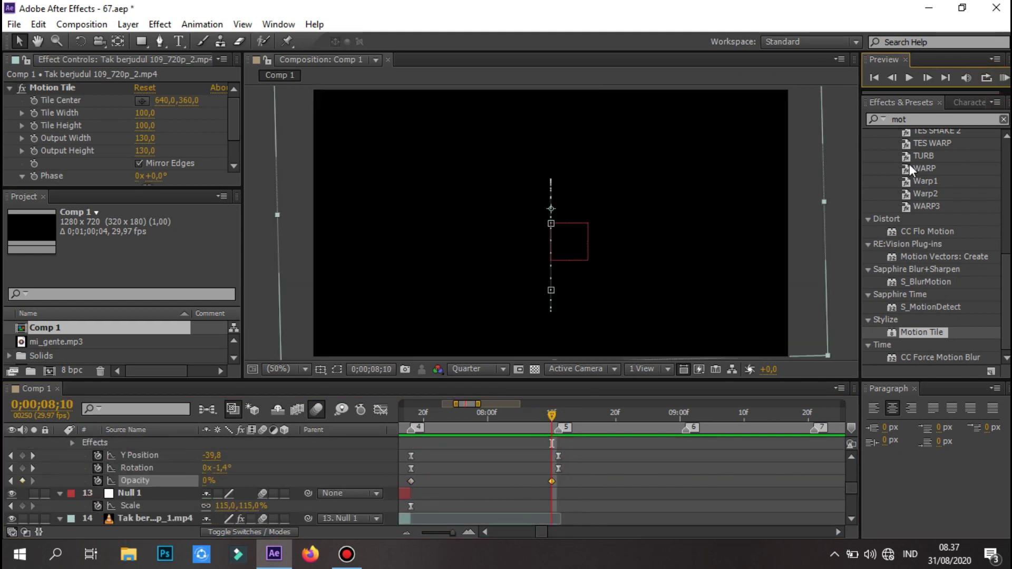
scroll(557, 416, "up", 5)
left_click(558, 415)
Step: Add a 650% Scale keyframe to the layer 9 zoom null and shift it later in time
left_click(588, 493)
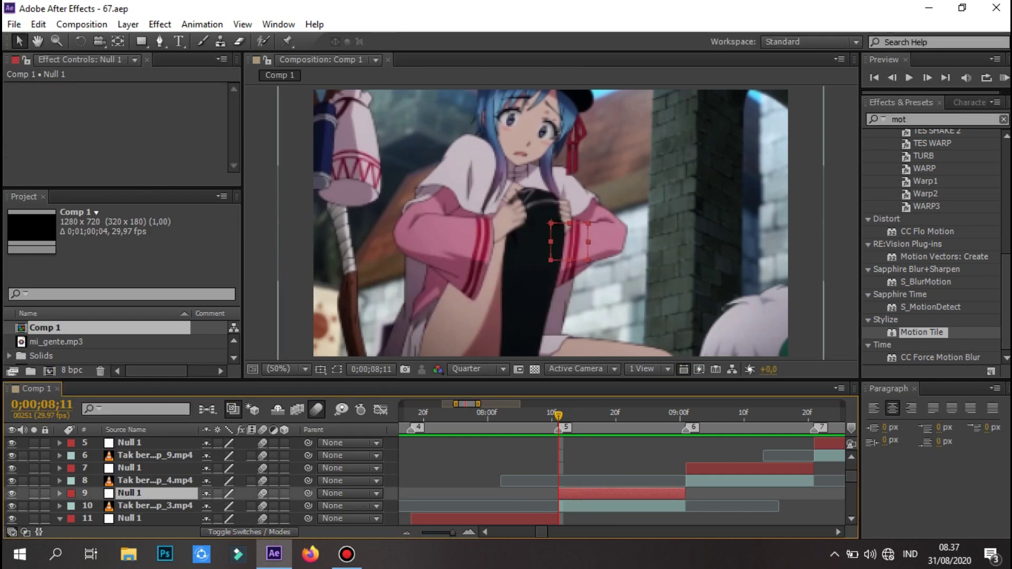
key("alt+shift+s")
left_click(659, 518)
left_click_drag(655, 506, 686, 506)
key("Return")
key("k")
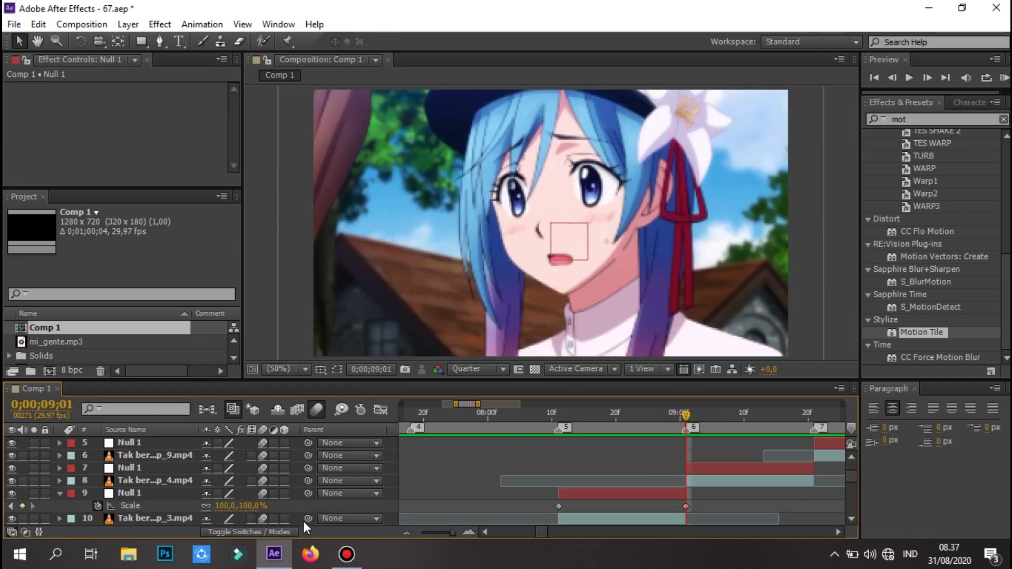
key("j")
Step: Steepen the ease out of the first Scale keyframe in the Graph Editor and preview the zoom
left_click(380, 410)
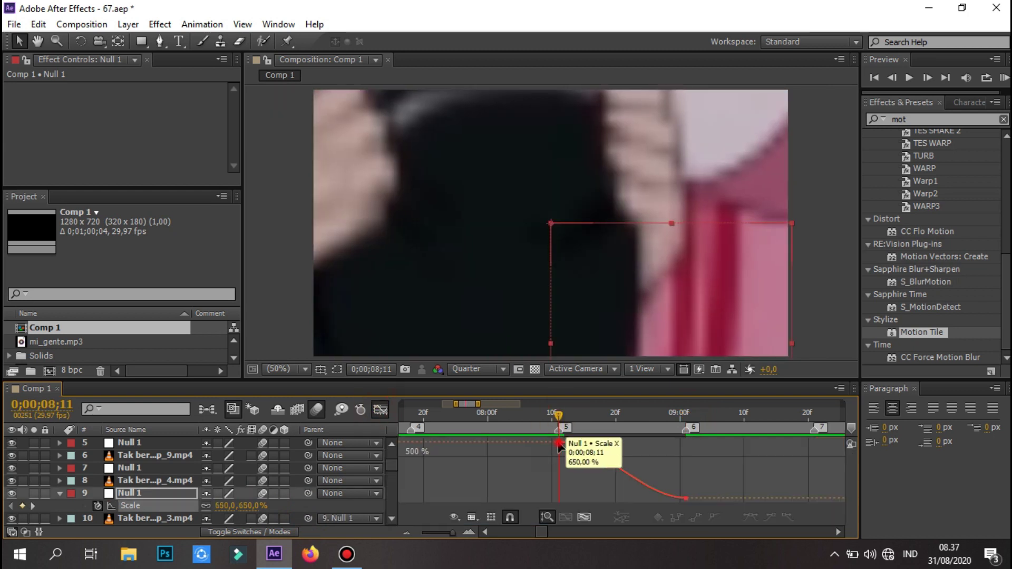
left_click_drag(601, 442, 560, 477)
key("KP_0")
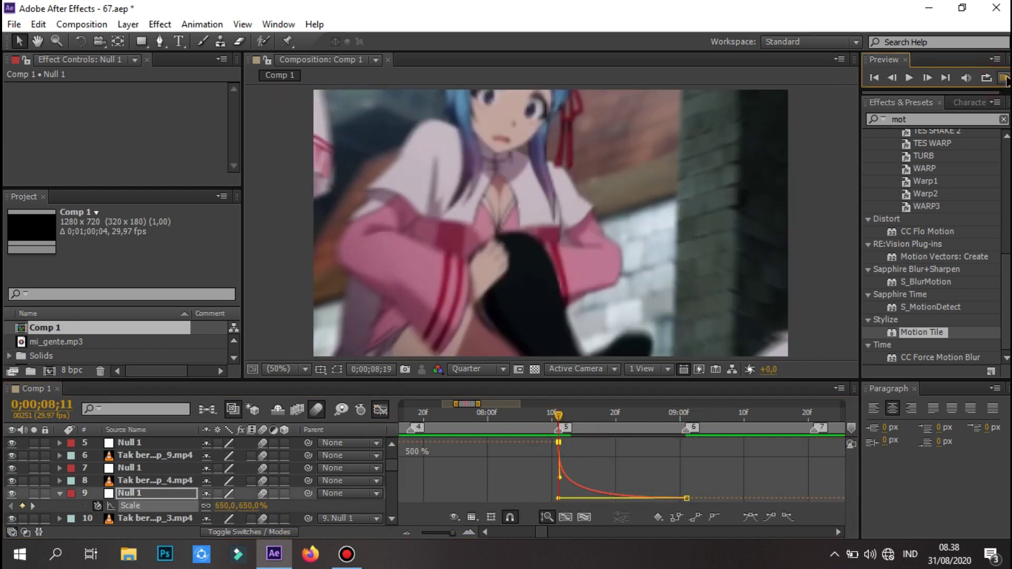
key("shift+F3")
Step: Apply Motion Tile to the _3.mp4 clip with 120 outputs and Mirror Edges on
left_click(591, 516)
key("u")
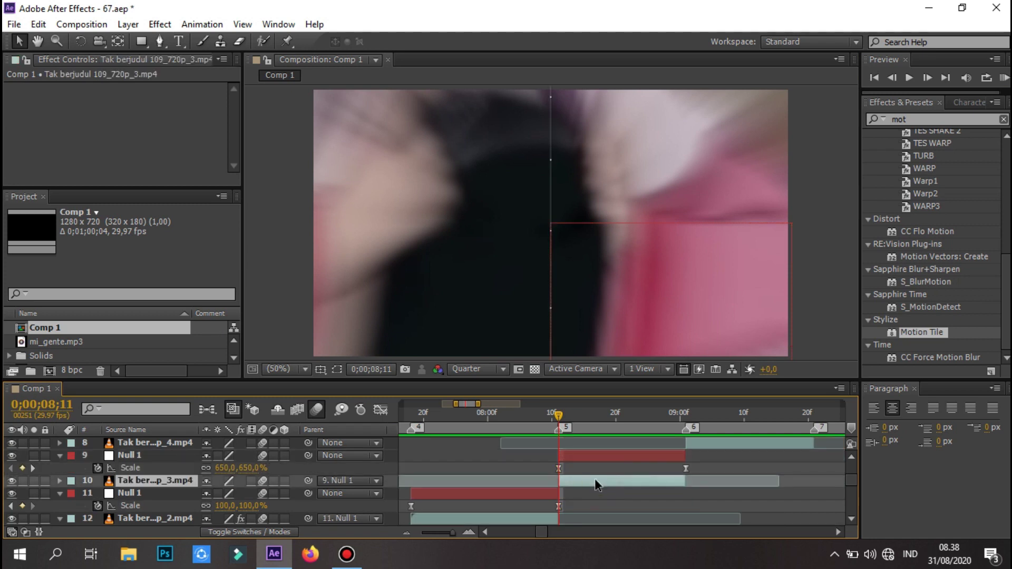
left_click_drag(889, 344, 140, 140)
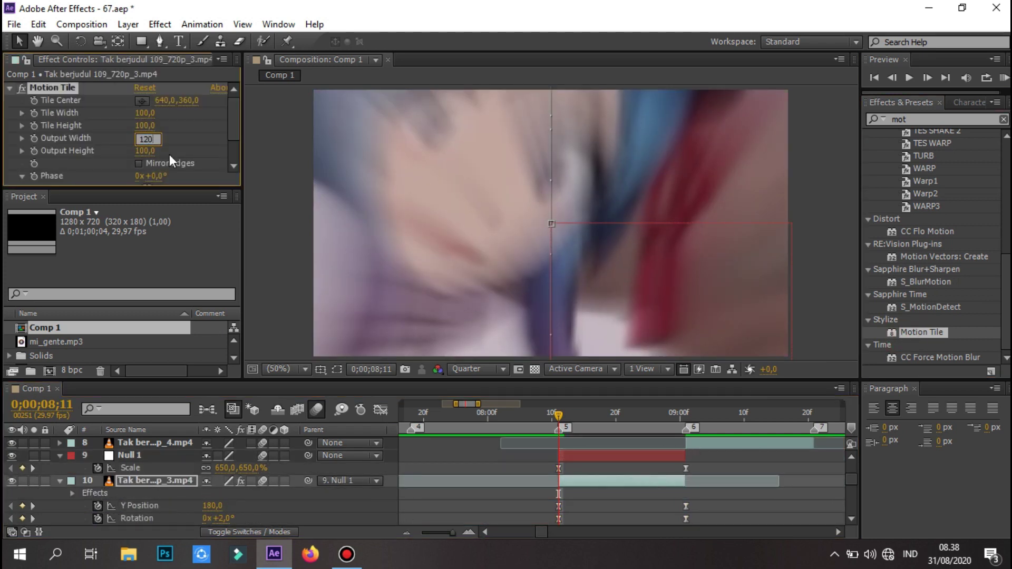
left_click(139, 164)
left_click(1005, 78)
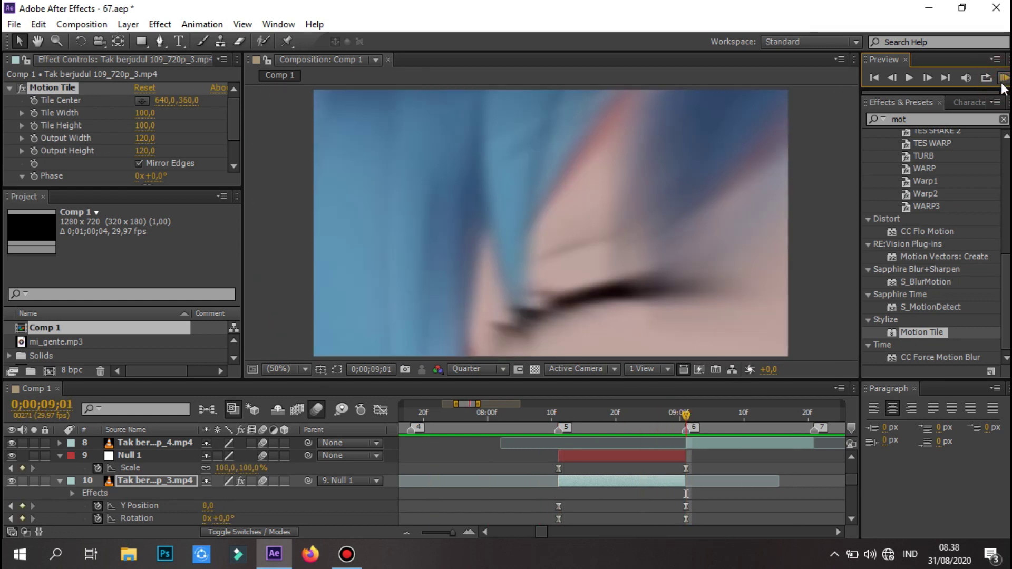
left_click(672, 481)
Step: Keyframe the clip's opacity to fade to 0% at 9;00 and save the project
scroll(670, 482, "down", 2)
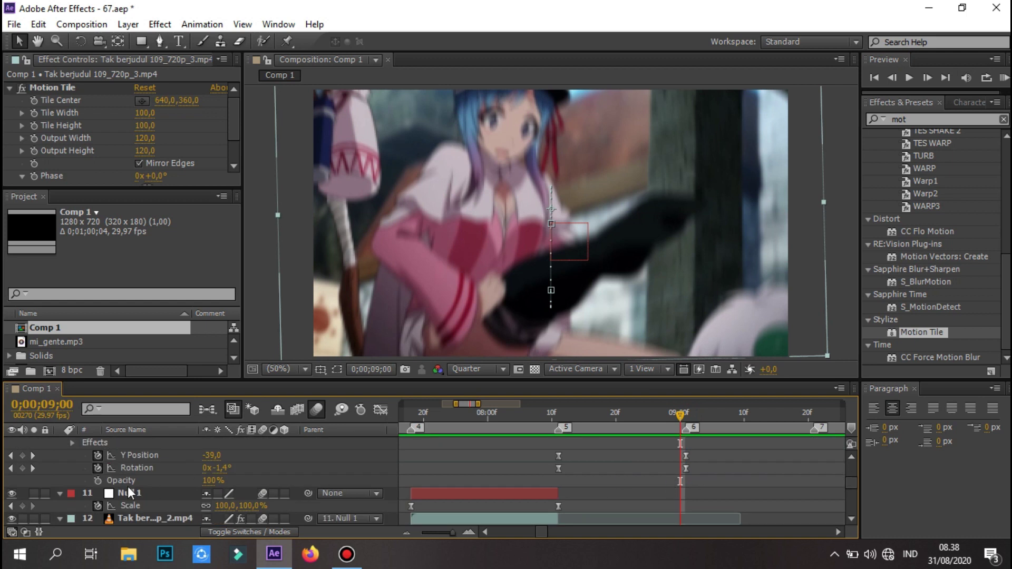
left_click_drag(197, 481, 169, 482)
left_click(1005, 77)
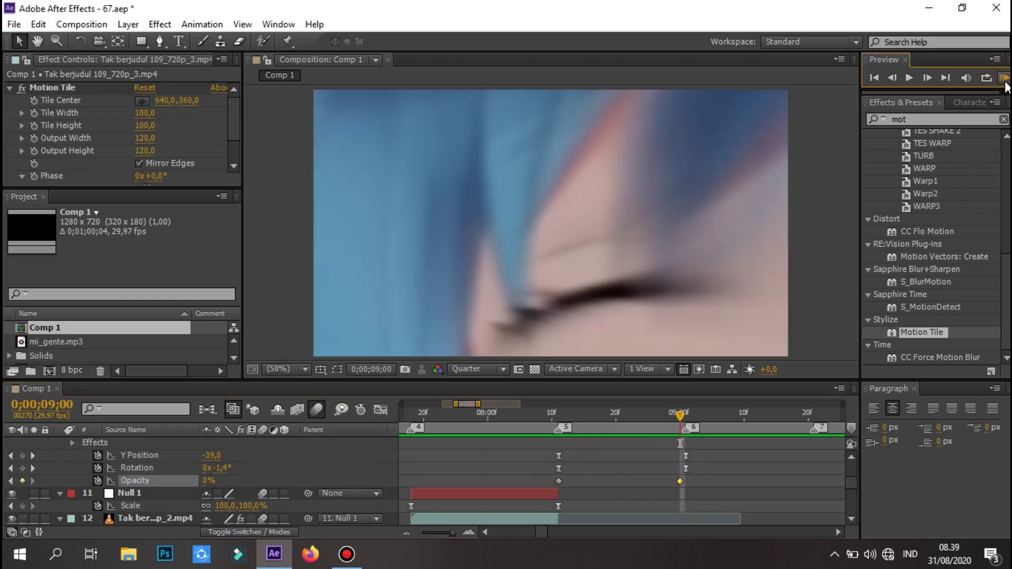
key("ctrl+s")
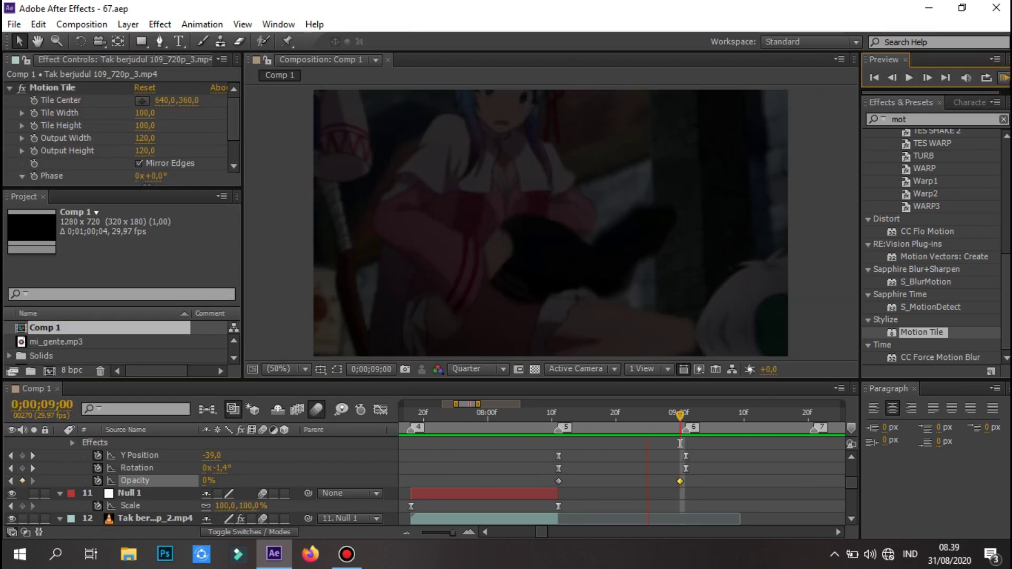
Step: Step forward to 09;01 and create a new null layer
scroll(713, 476, "up", 2)
key("Page_Down")
key("ctrl+alt+shift+y")
Step: Select the lower null and set its starting Scale keyframe to 650% at 09;01
left_click(1004, 77)
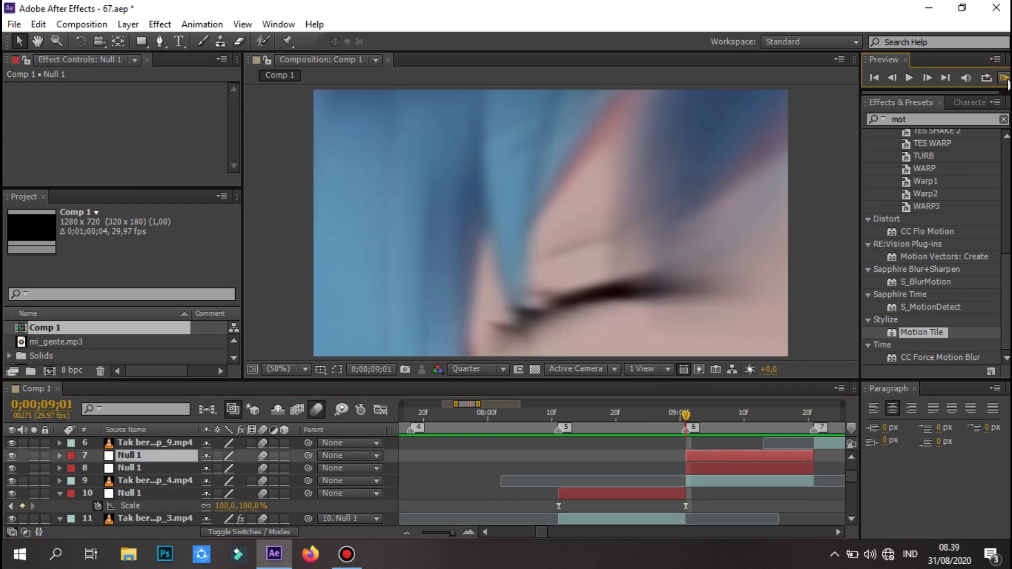
left_click_drag(467, 410, 472, 411)
key("ctrl+Down")
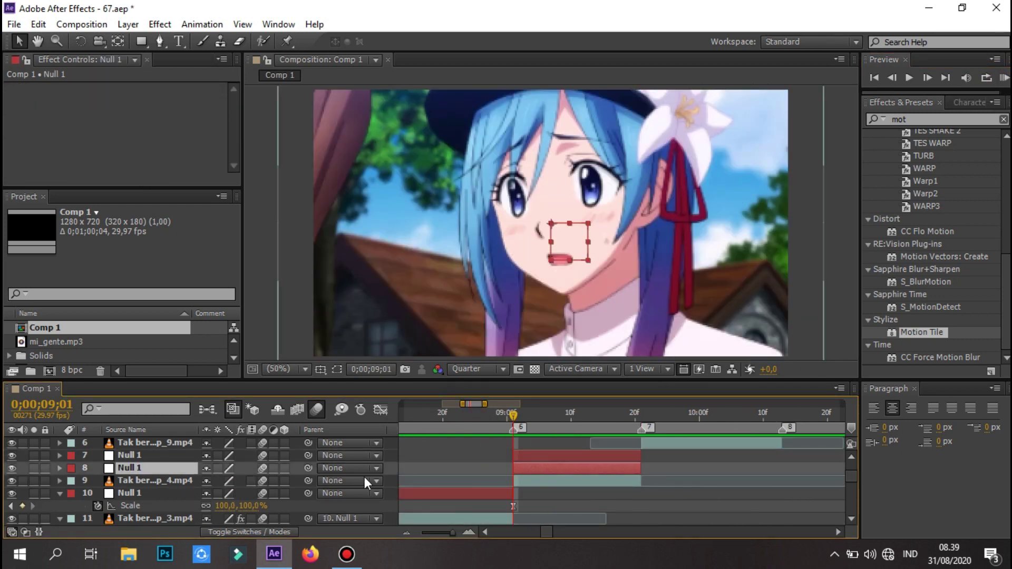
key("s")
key("space")
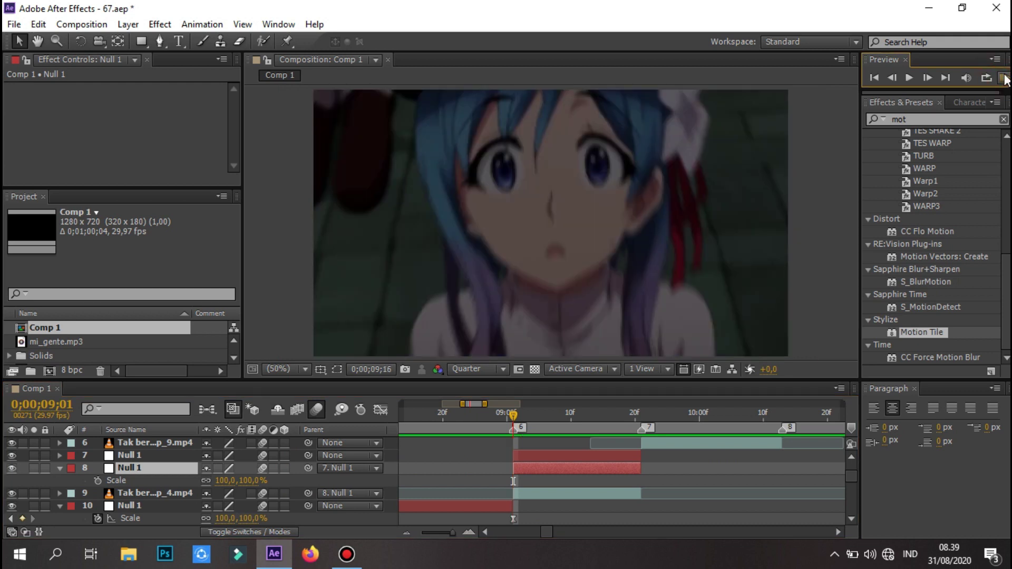
key("space")
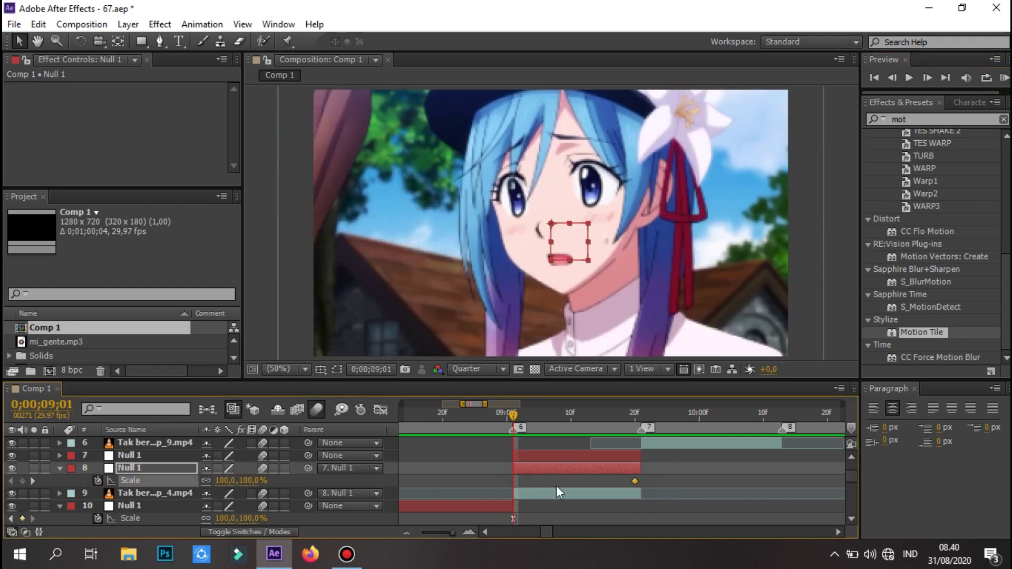
type("650")
key("Return")
key("shift+F3")
Step: Sharpen the 650%-to-100% zoom curve in the Graph Editor and preview the transition
key("F9")
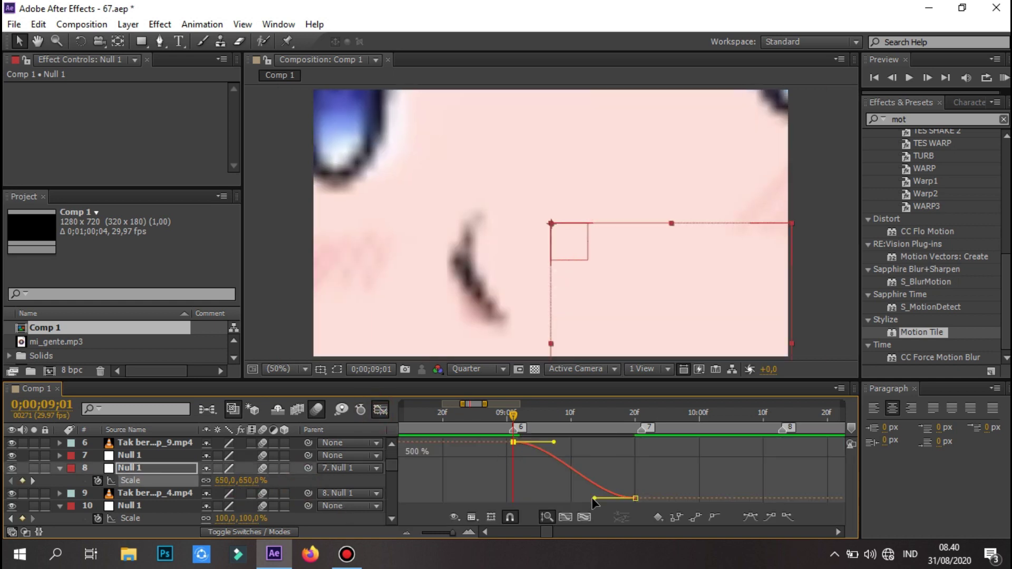
left_click(1004, 78)
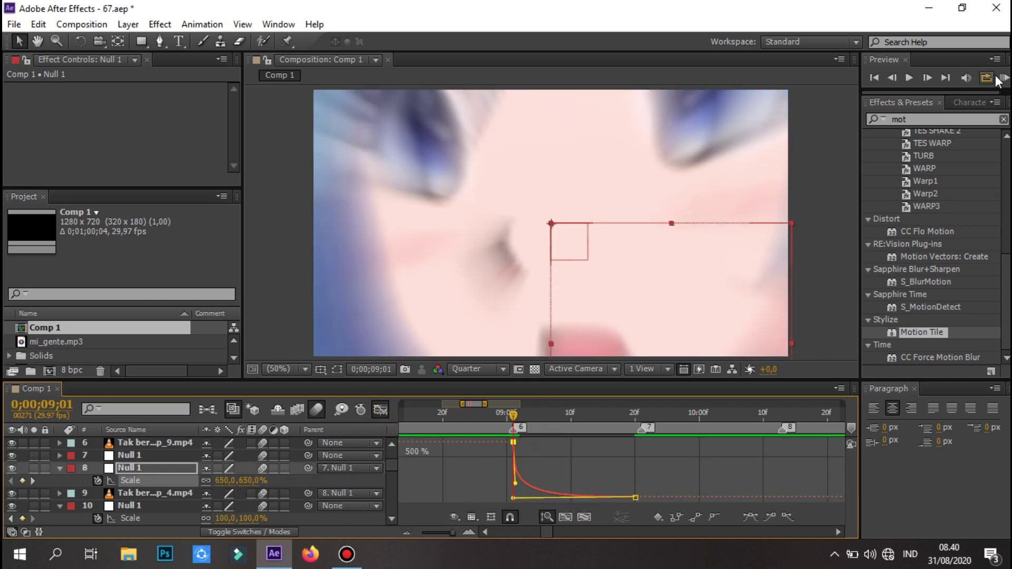
left_click(493, 399)
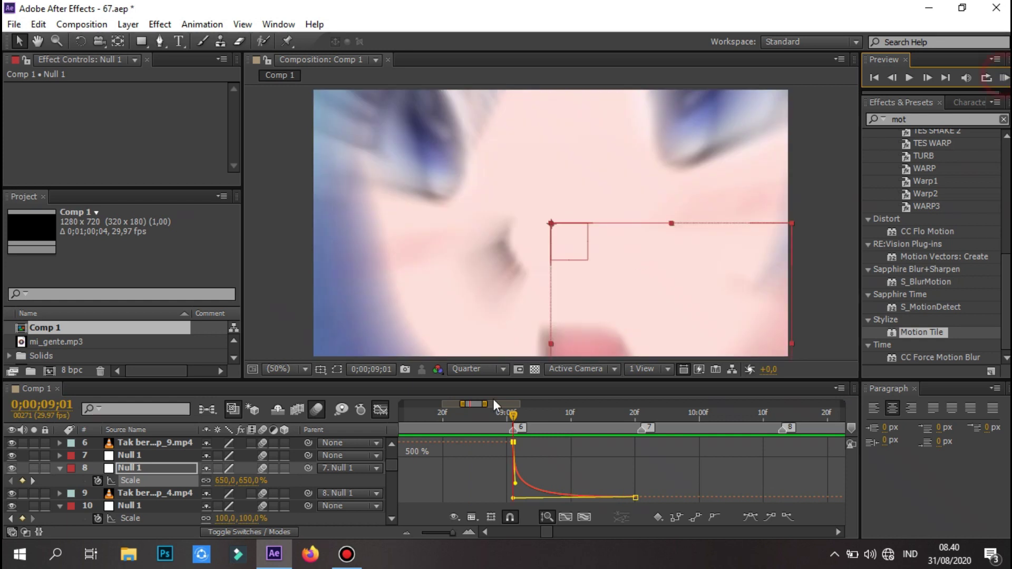
left_click(495, 498)
left_click(1003, 78)
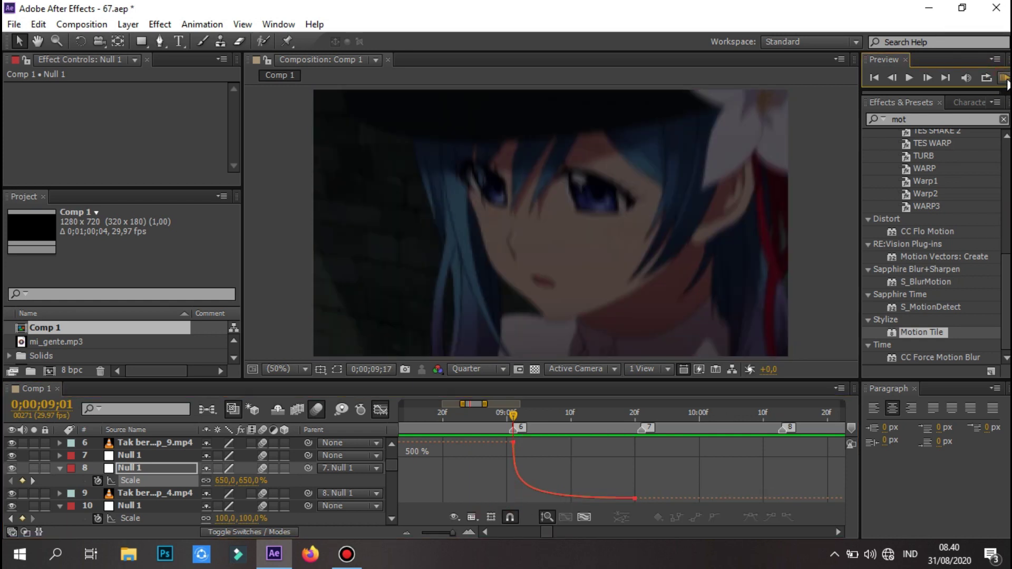
left_click(383, 409)
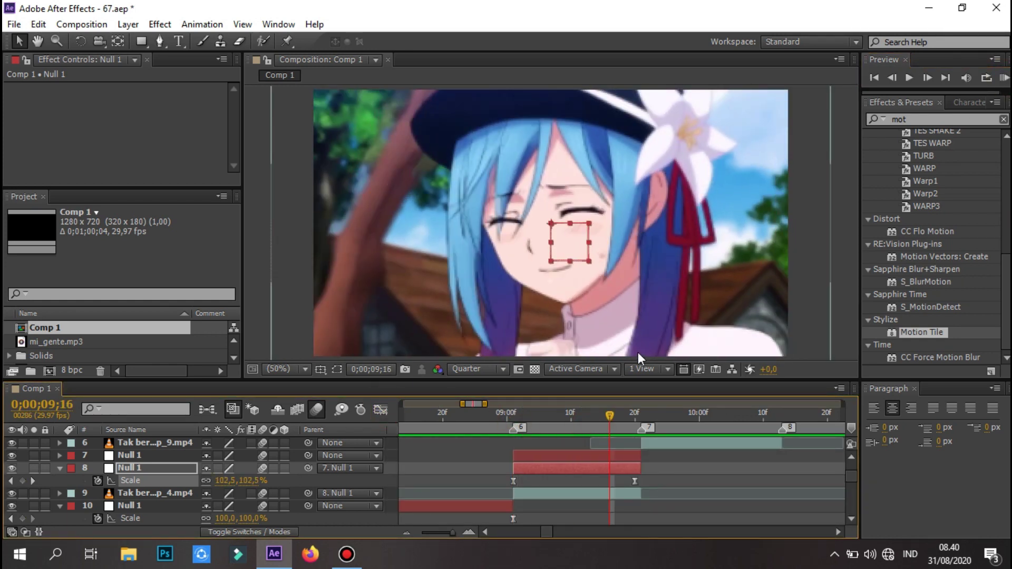
left_click(1003, 78)
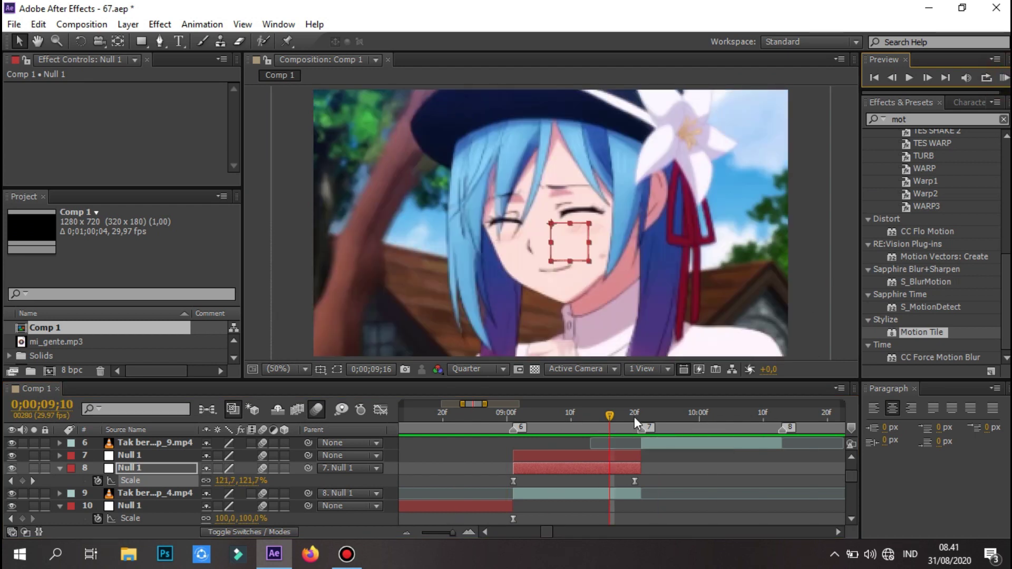
left_click(587, 456)
left_click(1003, 78)
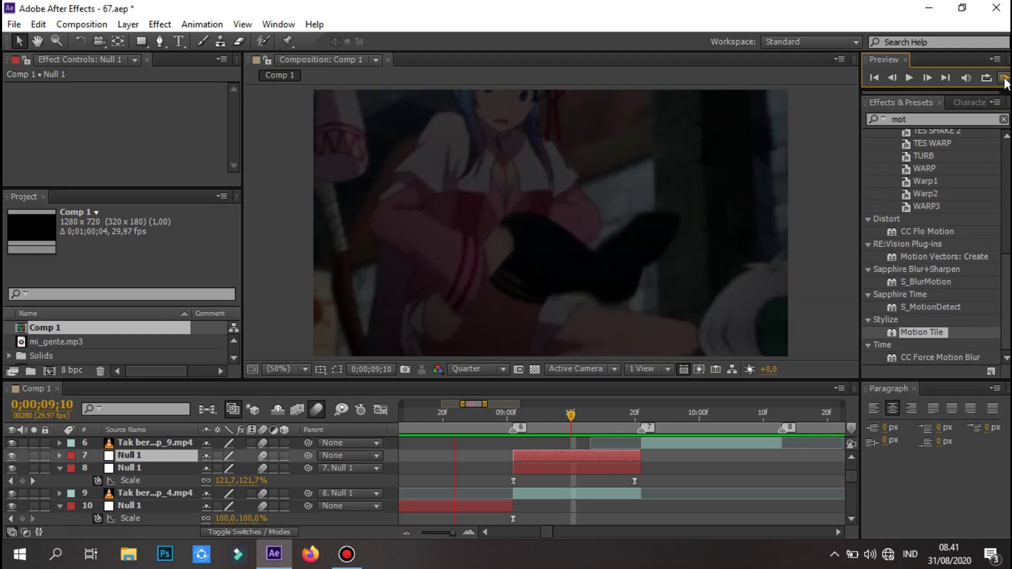
left_click(1004, 79)
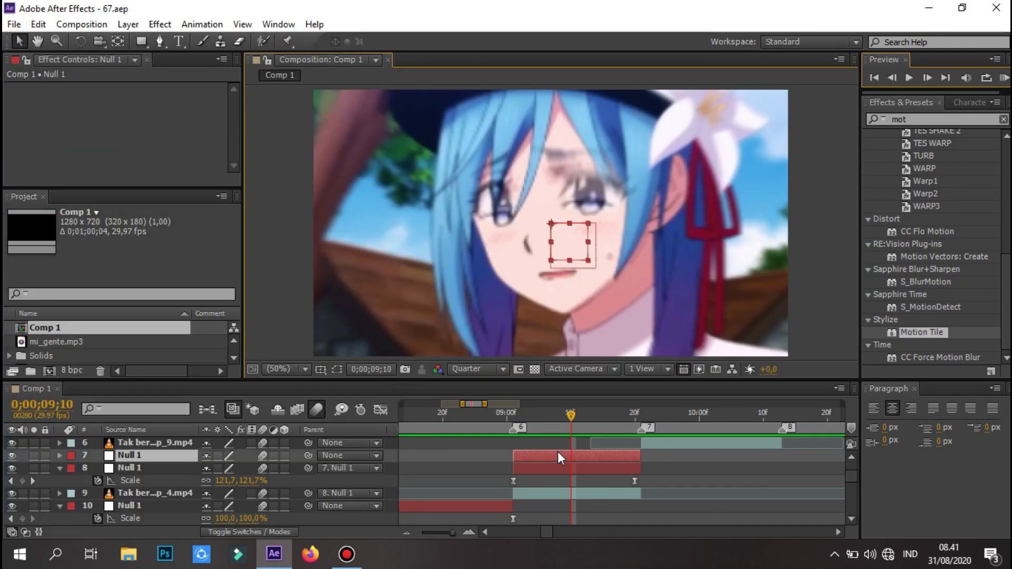
Step: Keyframe the outer null's Scale from 100% up to about 350% at 09;20 with Easy Ease
key("alt+shift+s")
left_click(635, 417)
left_click_drag(241, 468, 295, 468)
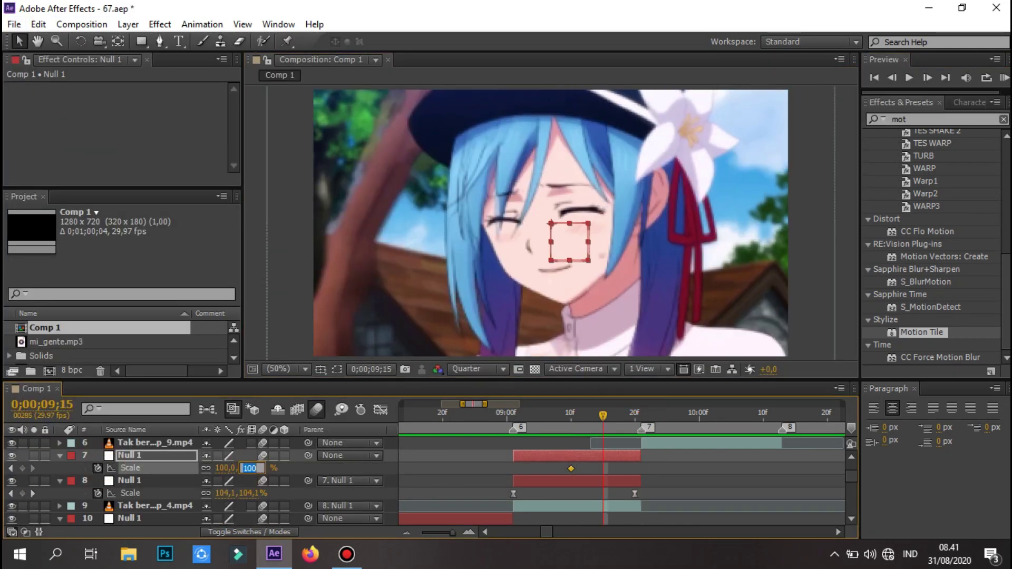
left_click(603, 416)
left_click_drag(659, 464, 557, 478)
left_click(381, 410)
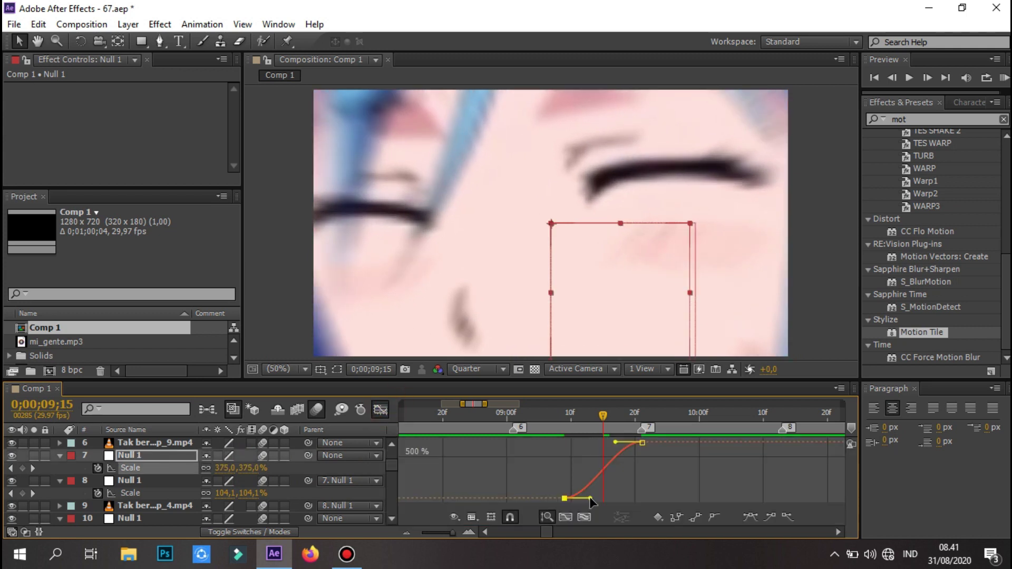
key("F9")
left_click(1004, 78)
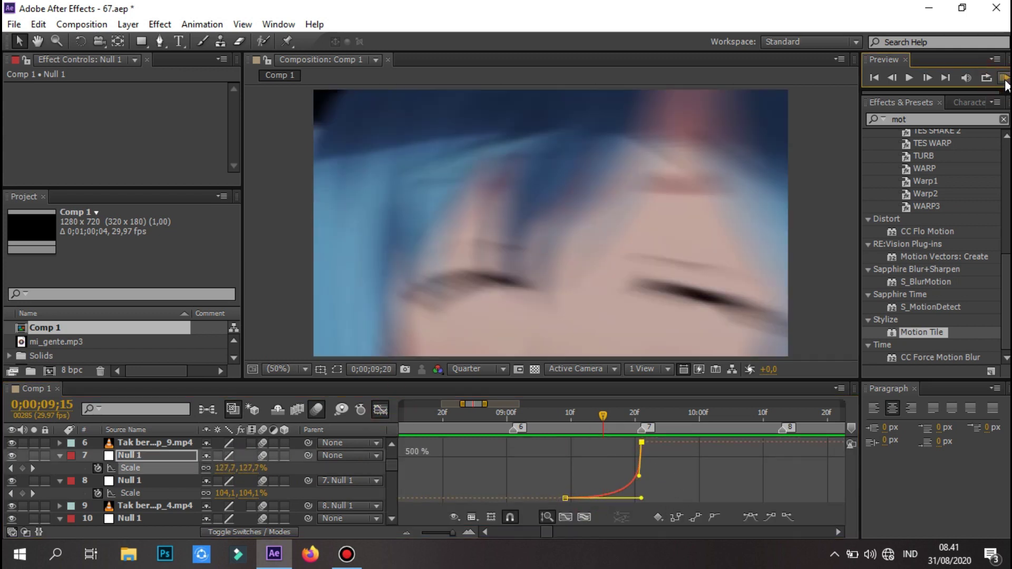
key("shift+F3")
left_click(515, 418)
Step: Move _4.mp4's Y Position and Rotation end keyframes onto the layer's out-point and preview
left_click(542, 505)
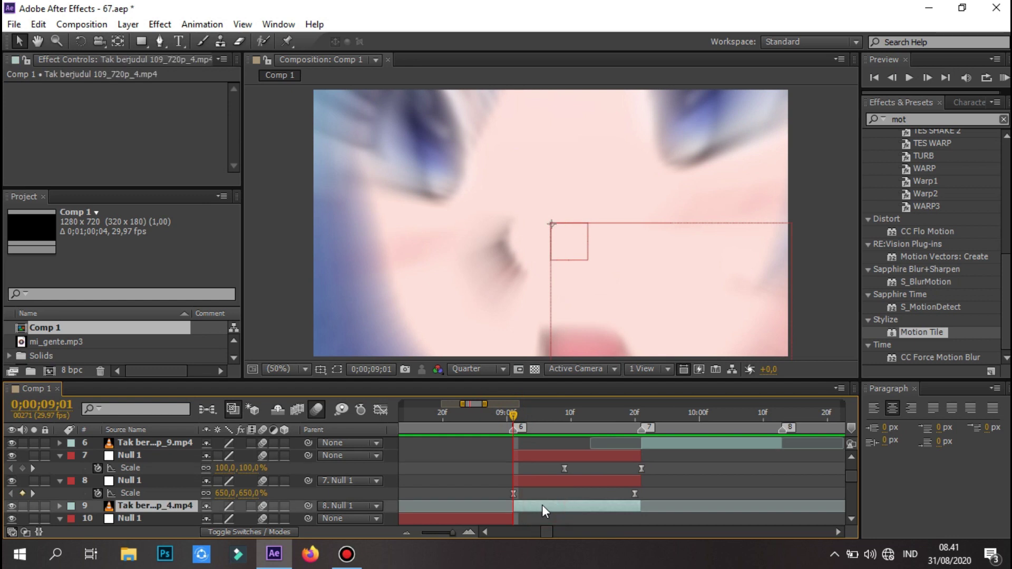
key("u")
double_click(644, 493)
left_click(593, 316)
left_click_drag(648, 482, 641, 482)
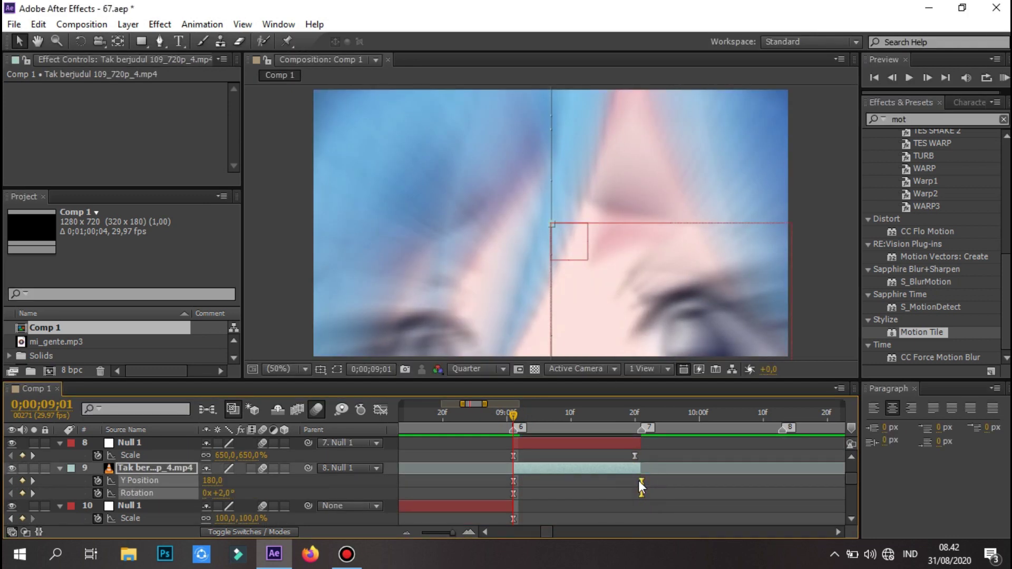
left_click(1005, 77)
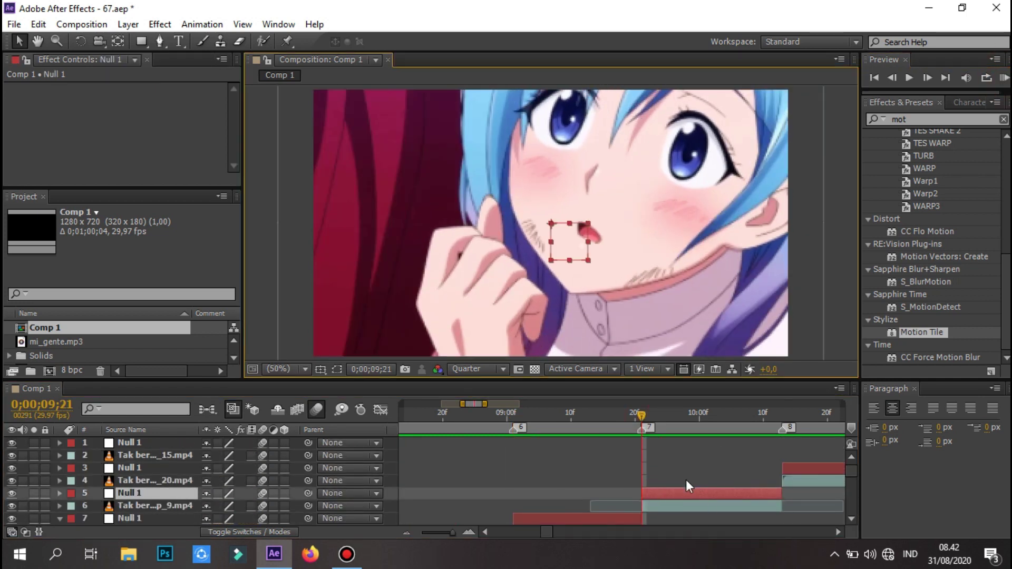
Step: Ease the layer 5 null's Scale from 25% at 09;21 up to 100%, then parent layer 6's clip to Null 1
key("s")
left_click(98, 469)
key("Return")
key("KP_0")
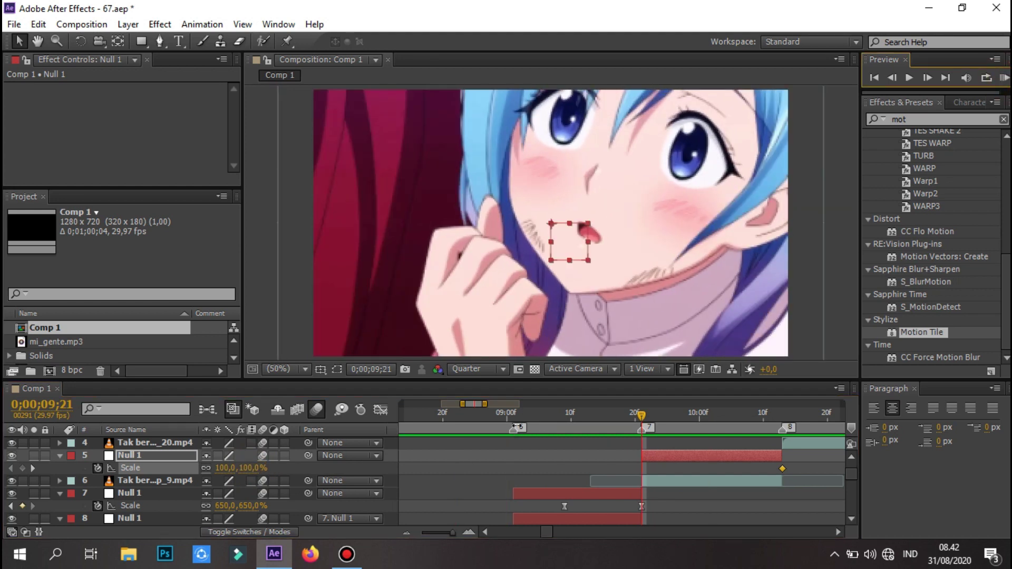
type("26")
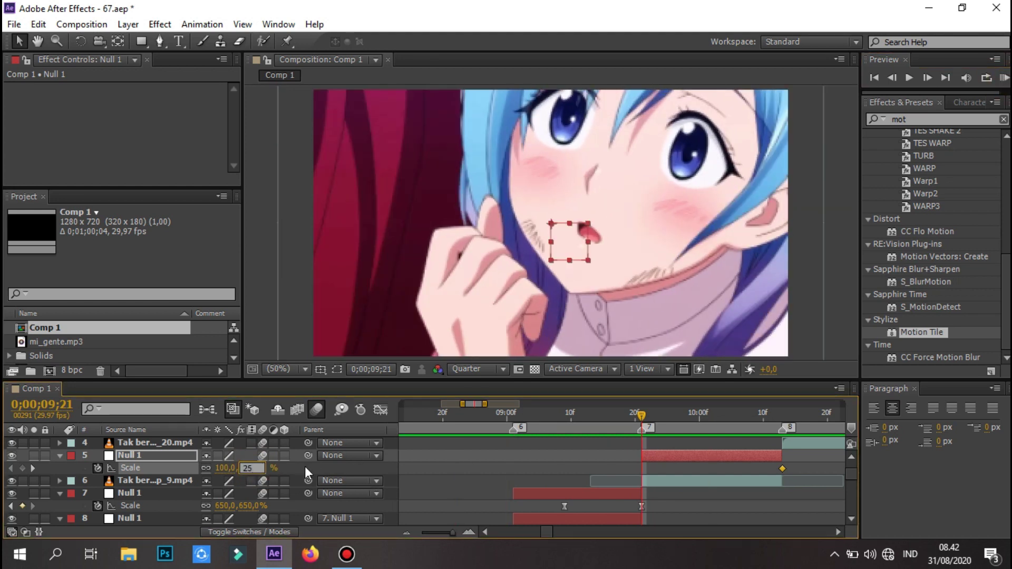
key("Return")
left_click(380, 410)
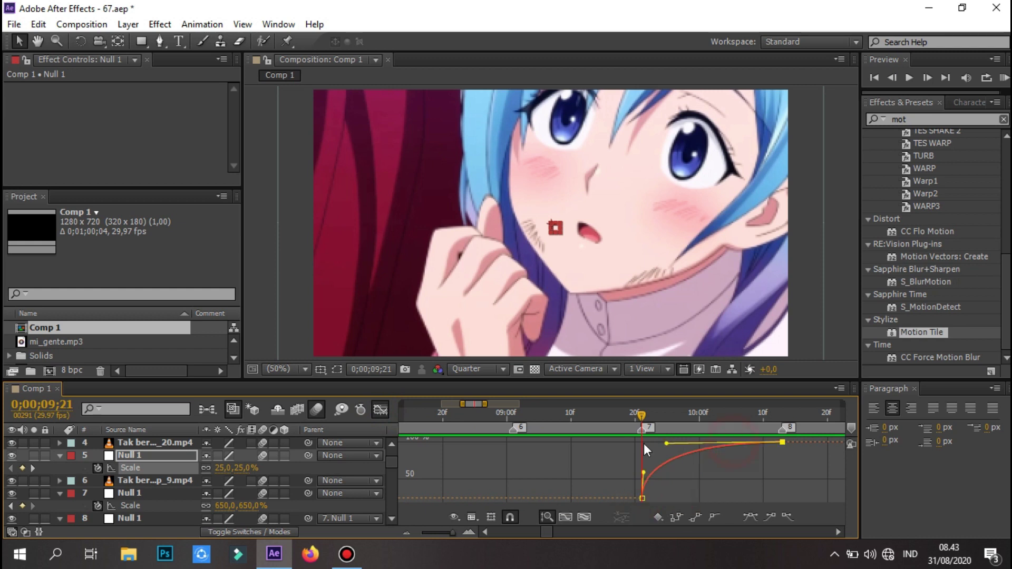
left_click(1005, 77)
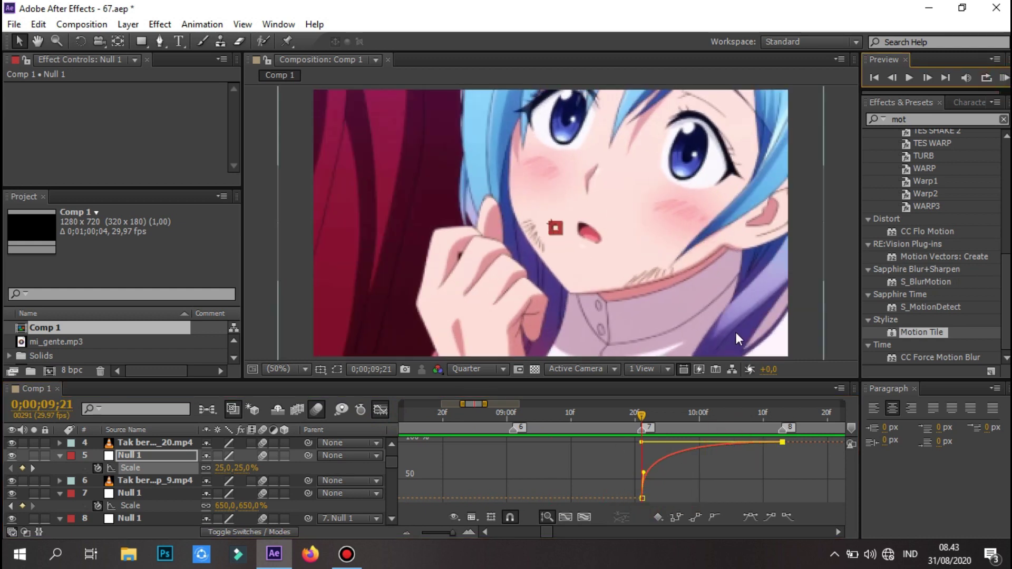
key("shift+F3")
left_click_drag(308, 481, 327, 456)
Step: Apply Motion Tile to the _9.mp4 clip with 300 by 300 output and mirrored edges
double_click(922, 333)
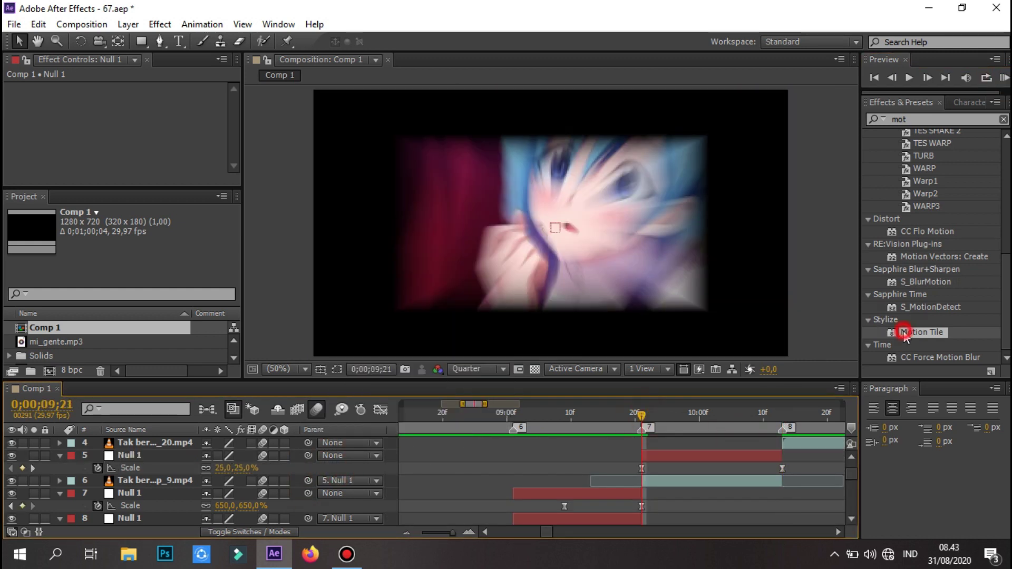
type("3")
key("Return")
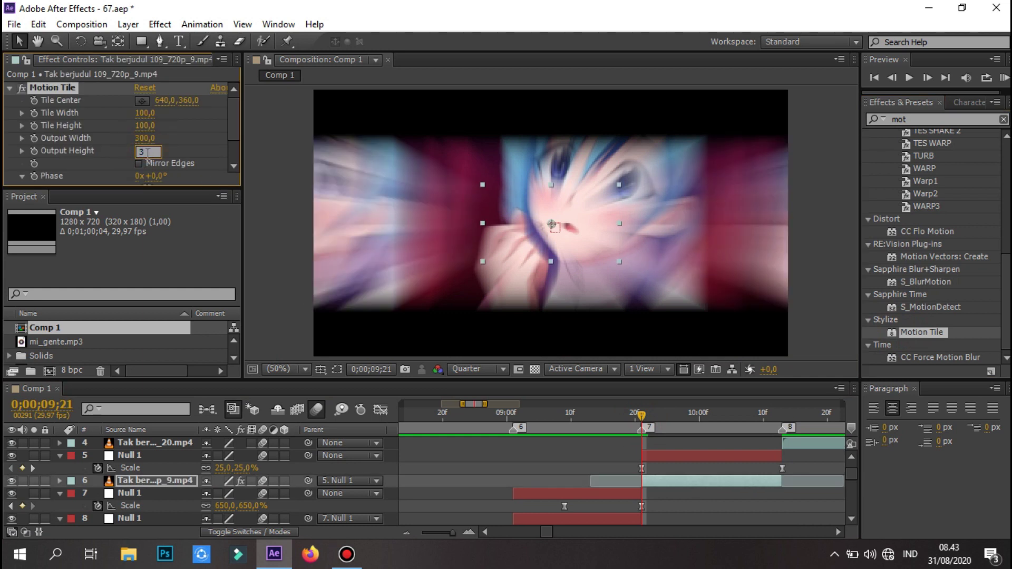
left_click(138, 163)
left_click(1004, 77)
Step: Set Null 1's Scale to 115% at the transition's end frame and preview it
left_click(783, 416)
type("115")
key("Return")
left_click(1005, 78)
left_click(777, 414)
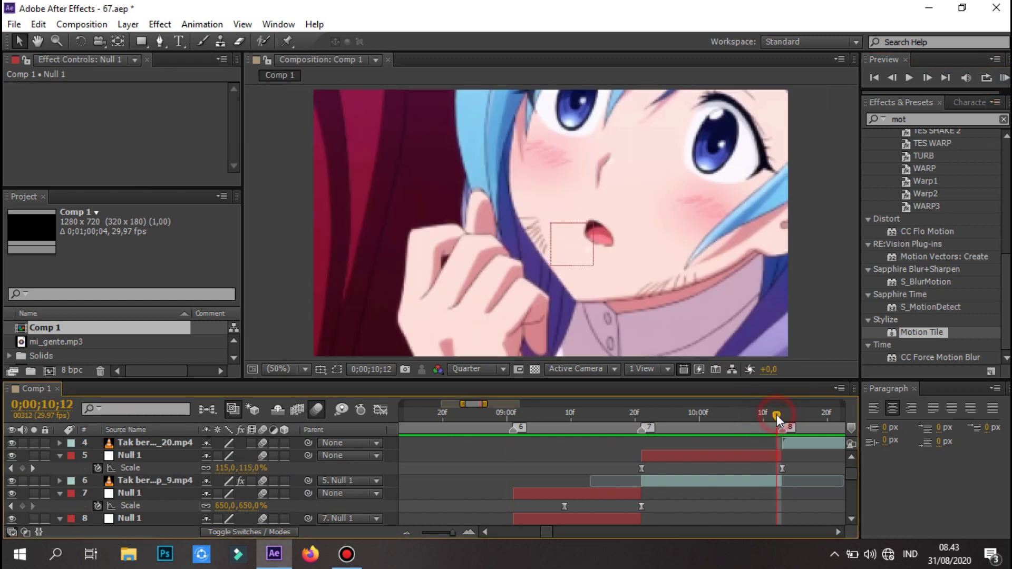
left_click(759, 481)
Step: Reveal layer 6's animated properties, comparing against the earlier clip on layer 15
key("t")
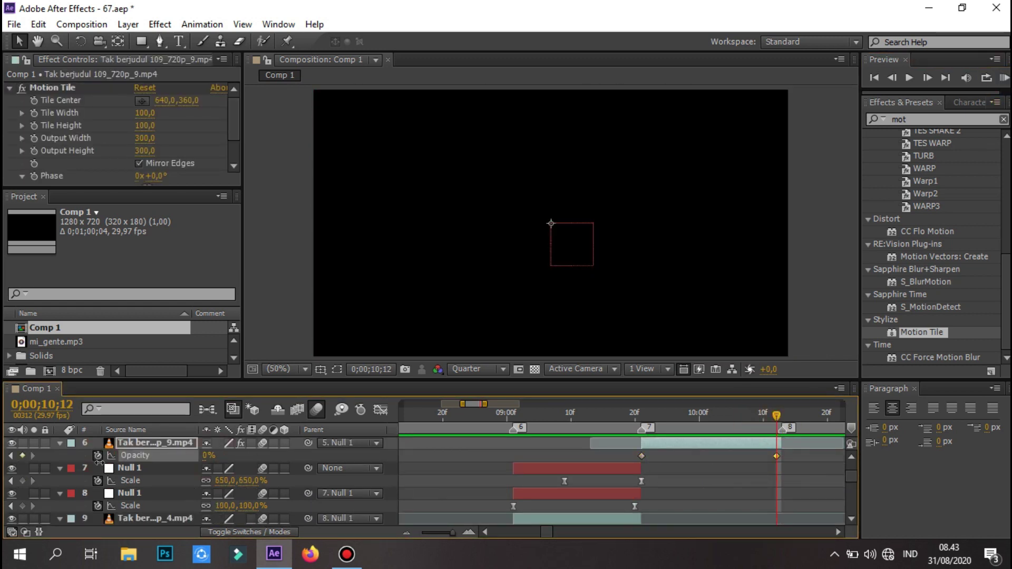
scroll(627, 475, "down", 5)
key("minus")
left_click(610, 470)
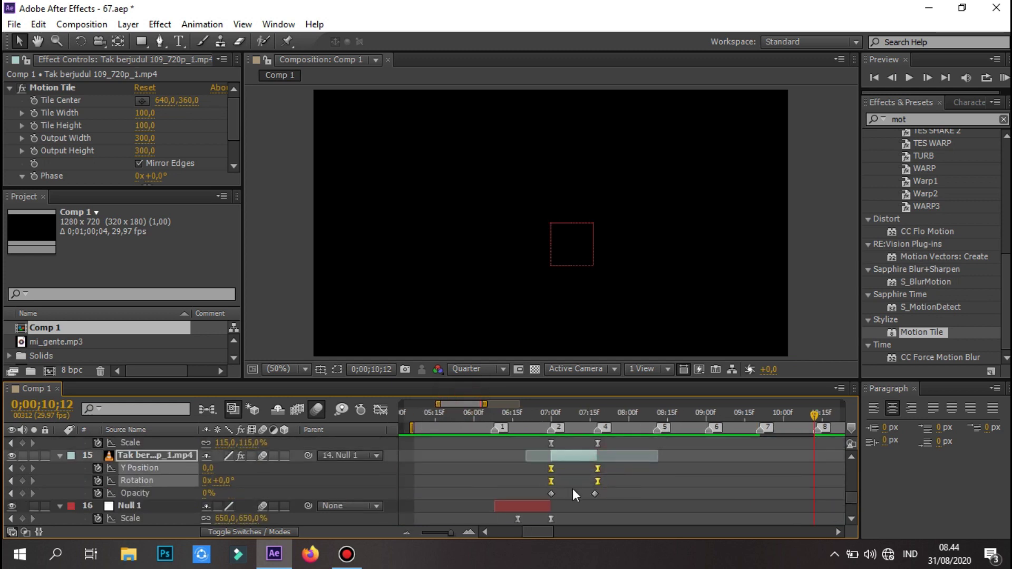
scroll(573, 488, "up", 5)
left_click(628, 478)
key("j")
key("u")
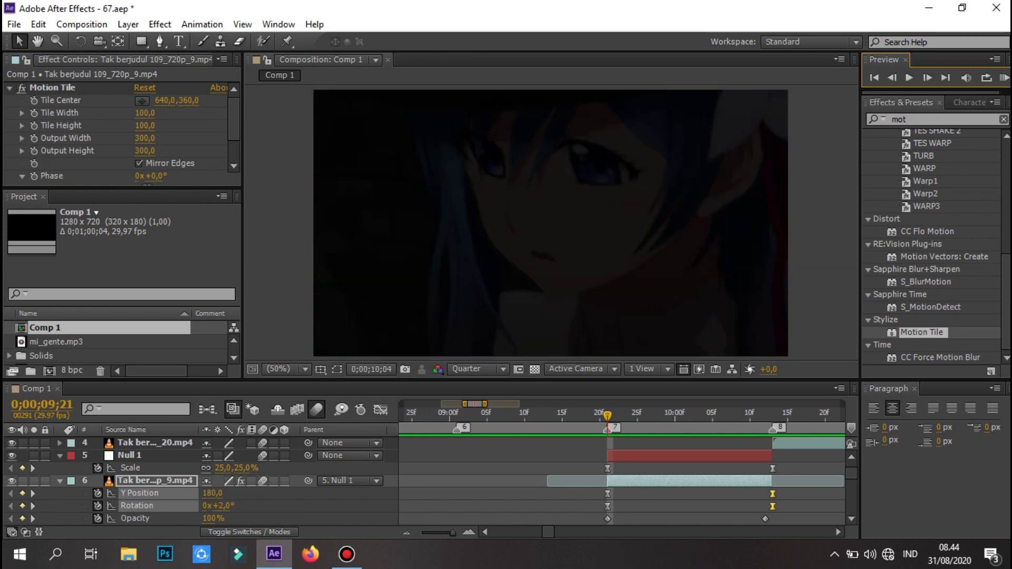
Step: Ease the Y Position curve out of its first keyframe and into its last, then adjust a keyframe value
left_click(638, 414)
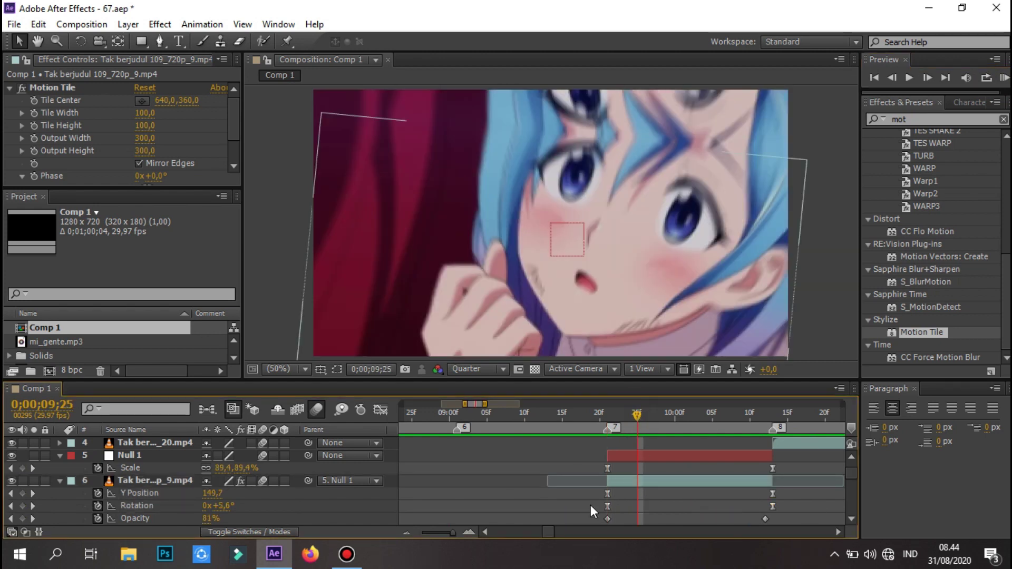
key("shift+F3")
left_click_drag(616, 443, 635, 442)
left_click_drag(749, 498, 743, 498)
left_click(636, 414)
double_click(608, 449)
left_click(547, 304)
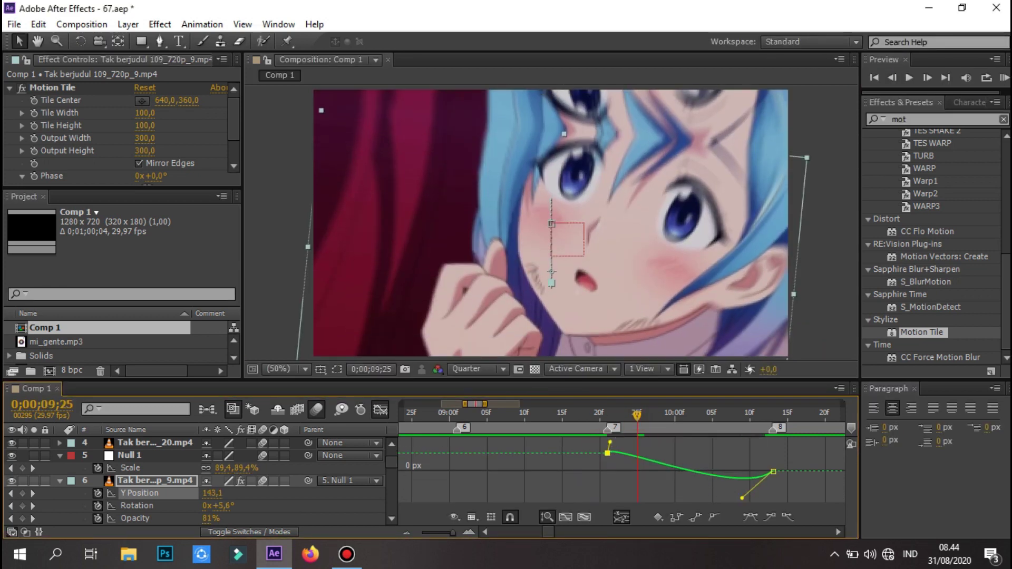
Step: Adjust a Rotation keyframe value and deepen its ease, previewing the change
key("KP_0")
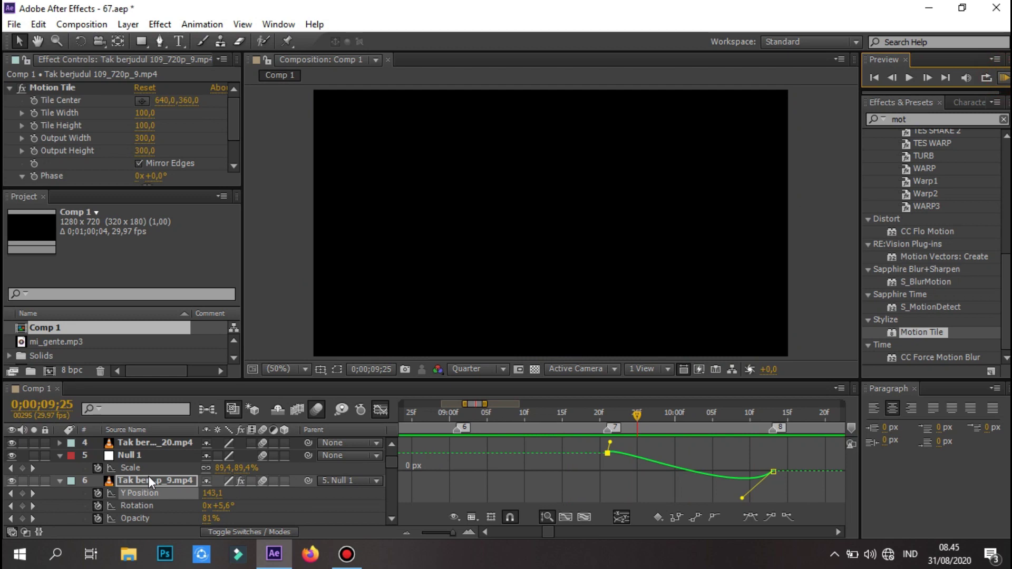
left_click(137, 506)
double_click(608, 469)
key("Return")
left_click_drag(720, 495, 723, 498)
left_click(1003, 77)
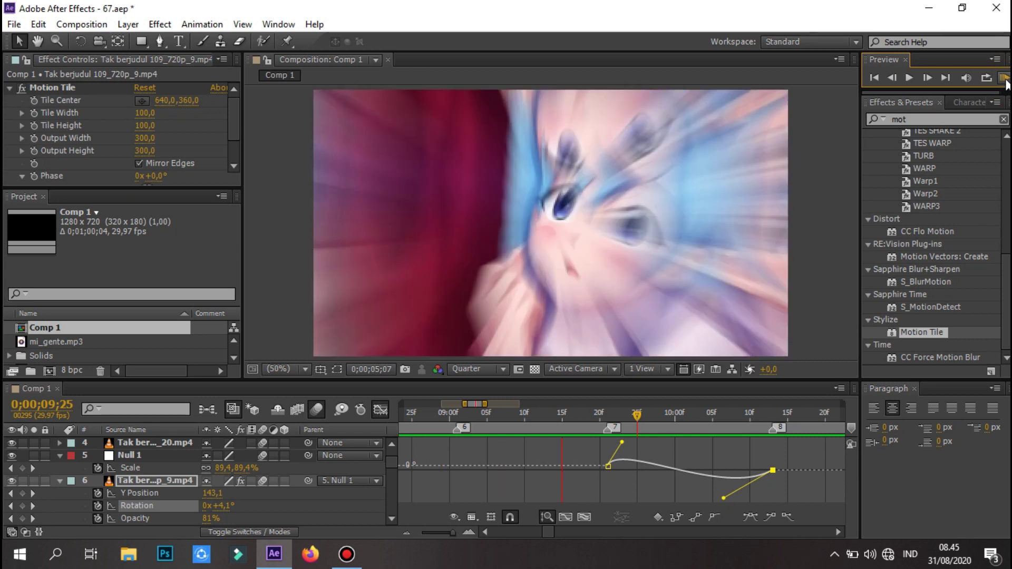
left_click_drag(622, 442, 618, 448)
Step: Preview the transition against the Y Position curve and confirm its edited value
left_click(599, 449)
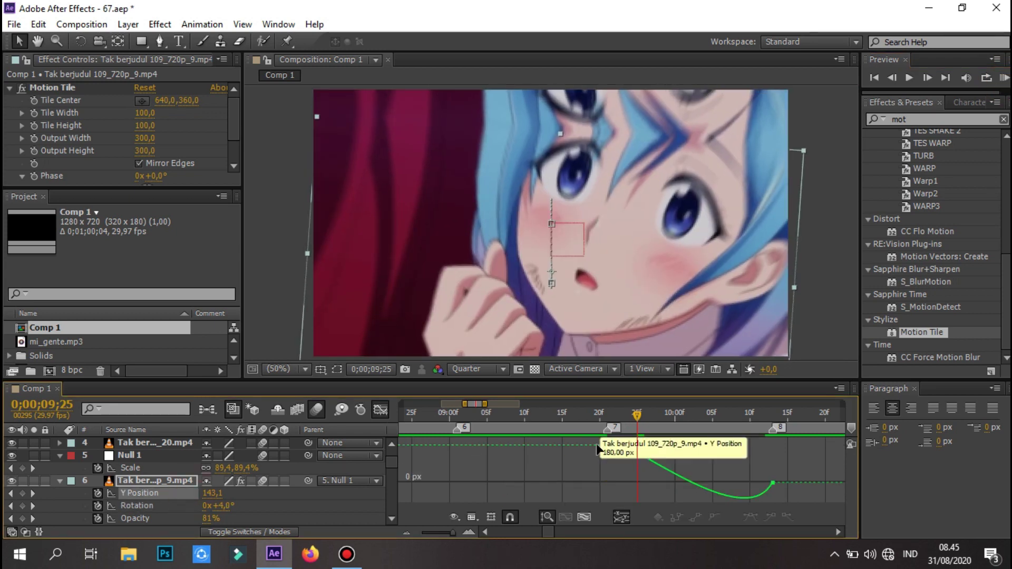
left_click(1005, 78)
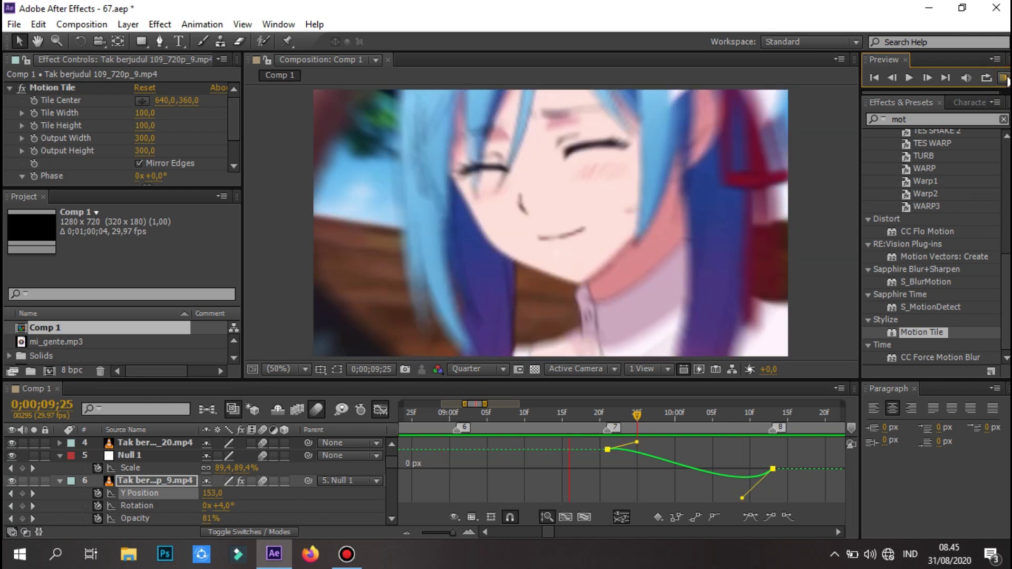
left_click(636, 428)
key("shift+F3")
left_click(1006, 78)
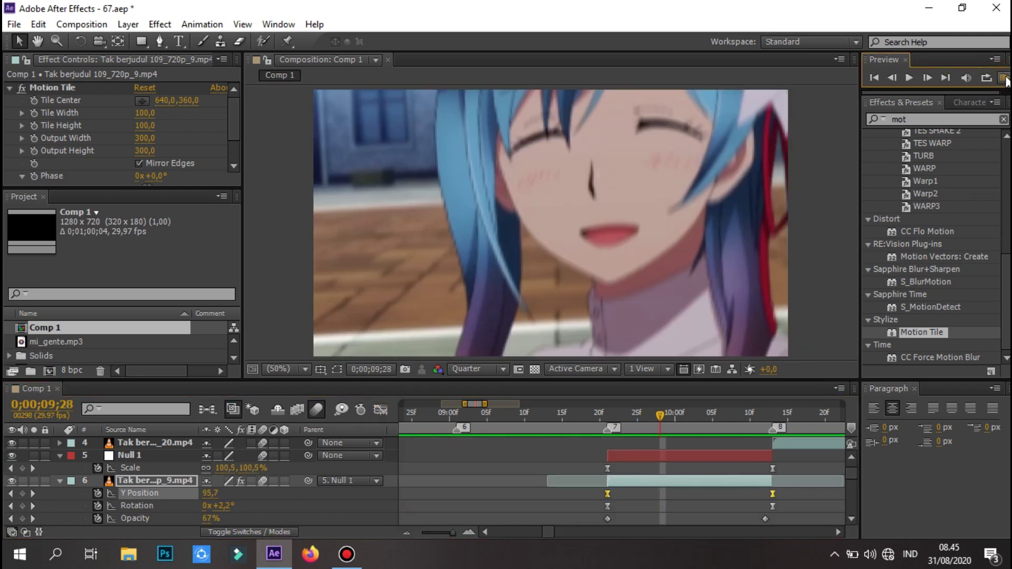
mouse_move(601, 416)
left_mouse_down()
mouse_move(661, 418)
mouse_move(608, 418)
left_mouse_up()
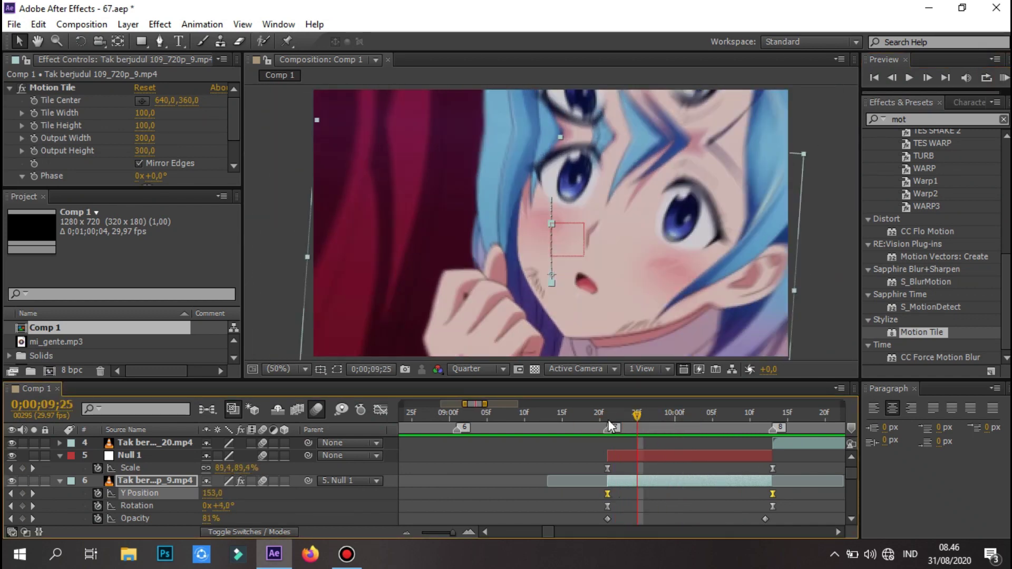
left_click(214, 493)
left_click(276, 515)
Step: Delete the extra middle Y Position keyframe and scrub through the transition's end
key("Page_Down")
key("Page_Down")
key("Page_Down")
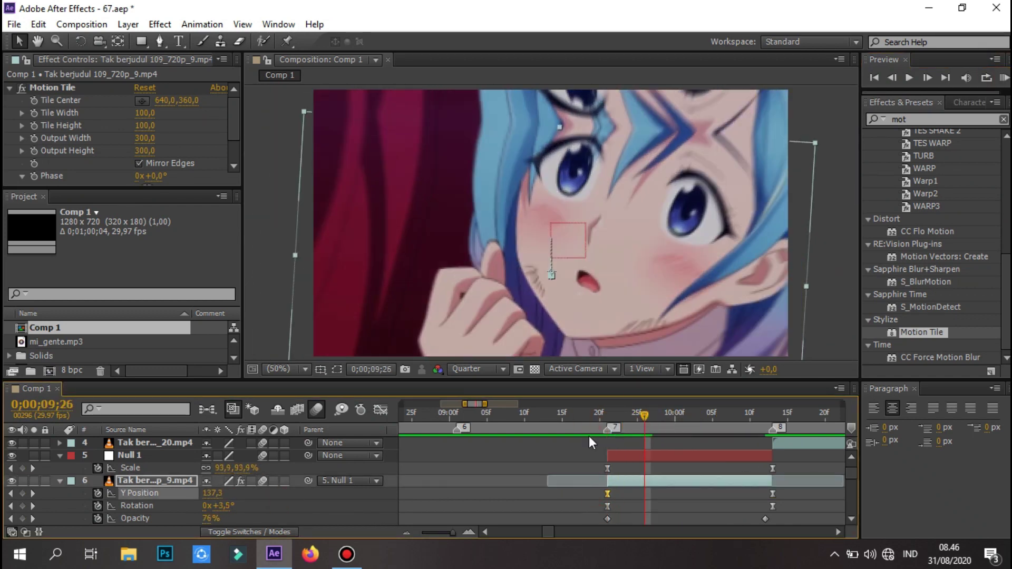
key("shift+F3")
key("space")
key("Delete")
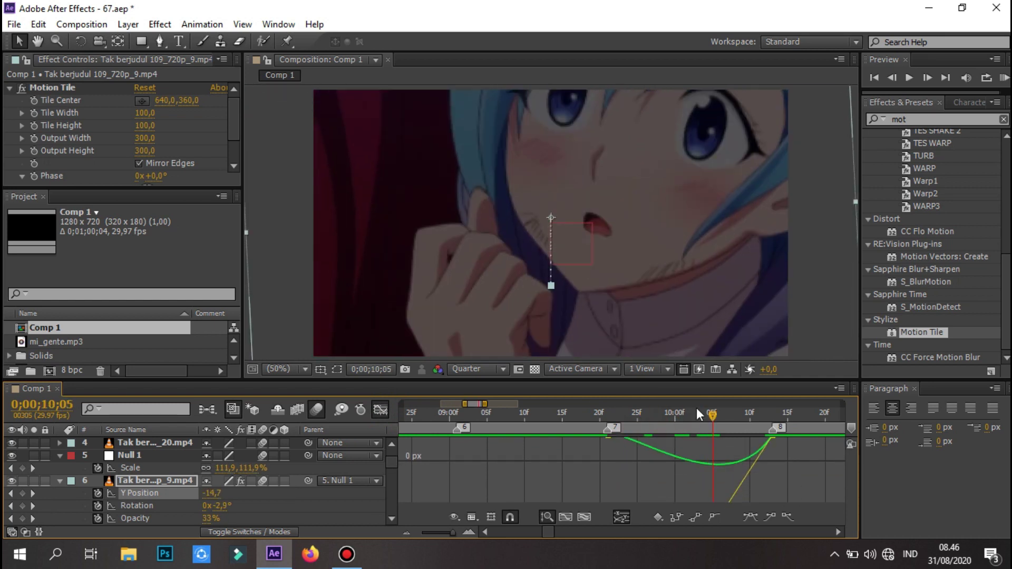
left_click_drag(697, 414, 729, 417)
left_click(1005, 77)
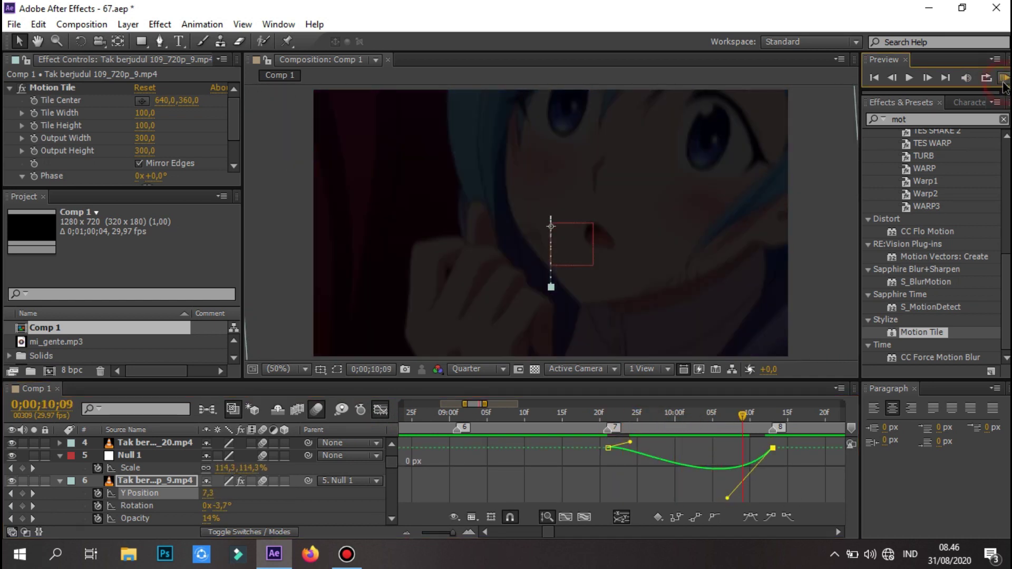
left_click(381, 410)
Step: Re-edit the Y Position value and preview the finished transition from 9;25
left_click(208, 493)
key("Return")
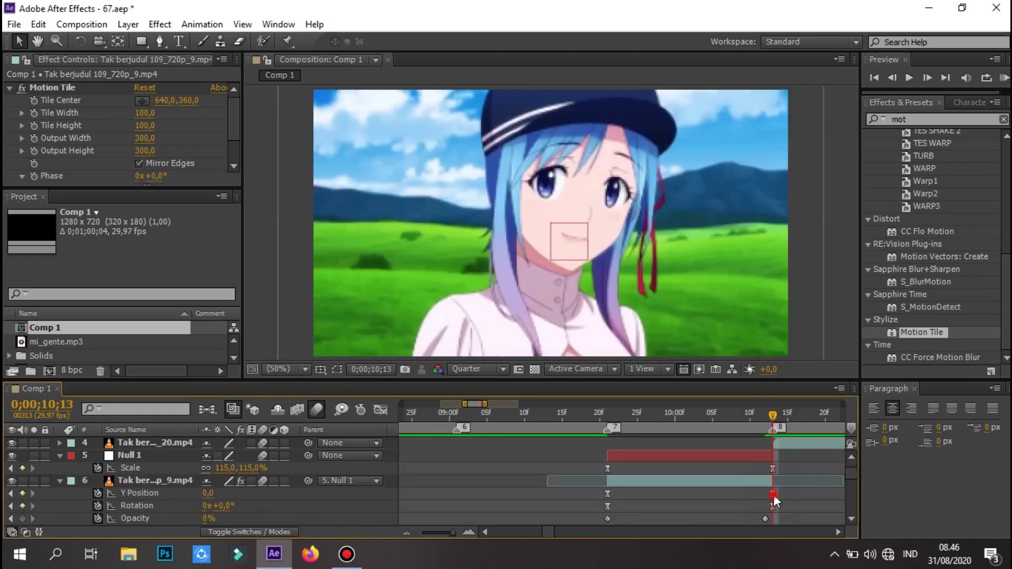
left_click(380, 410)
left_click(637, 414)
key("space")
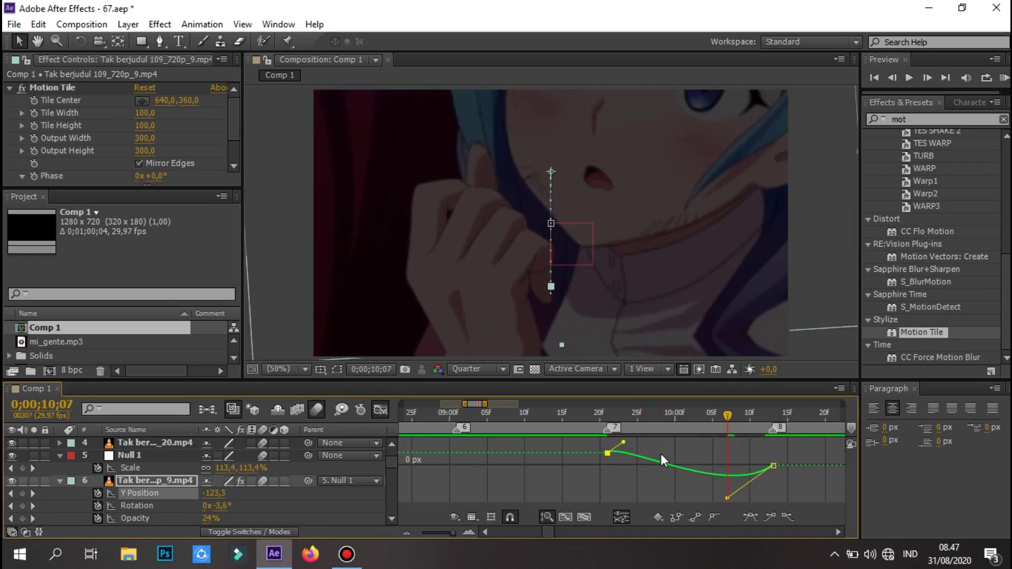
left_click(1005, 79)
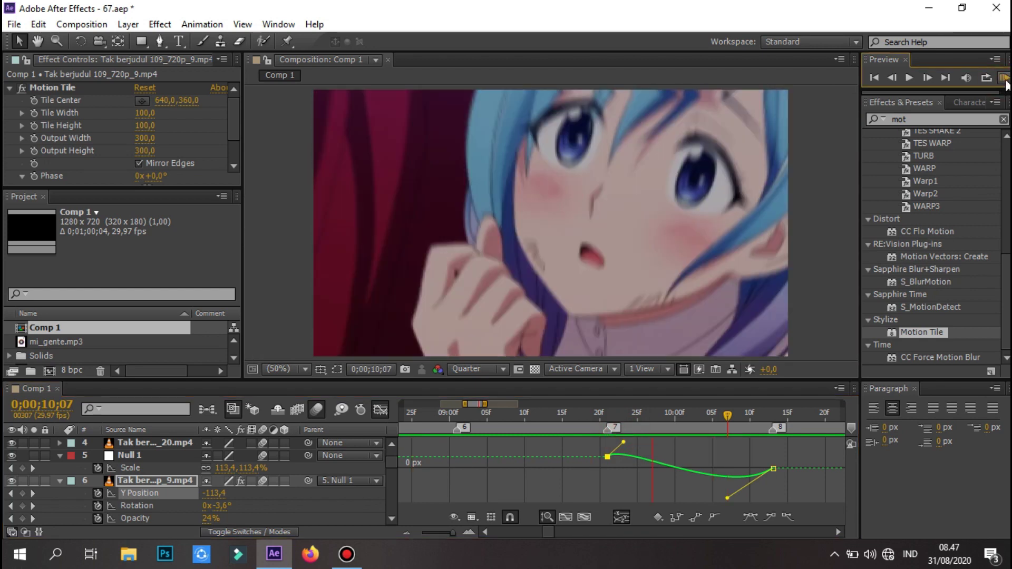
left_click(766, 409)
key("shift+F3")
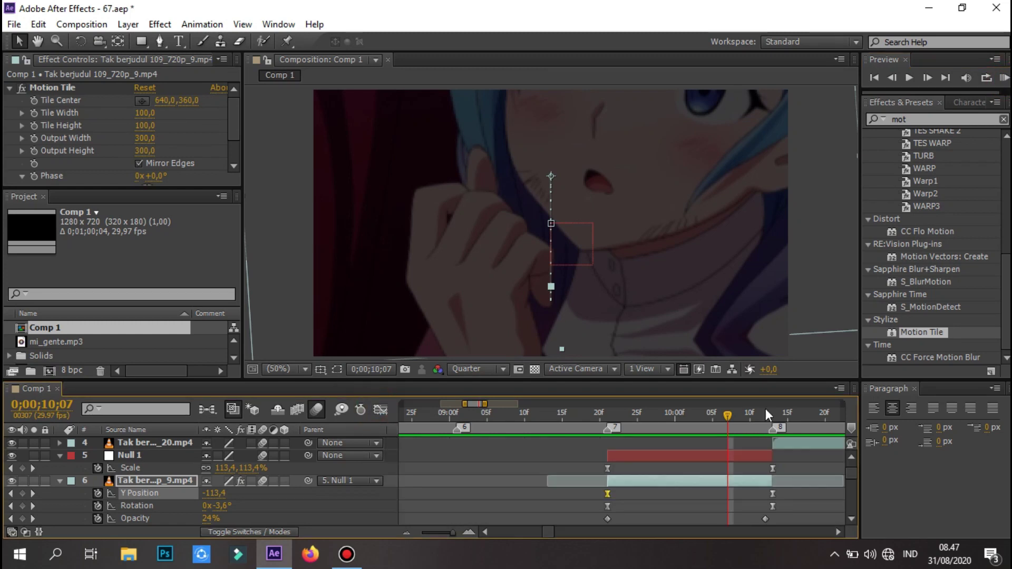
Step: Parent layer 4's _20 clip to Null 1 on layer 3
left_click(635, 468)
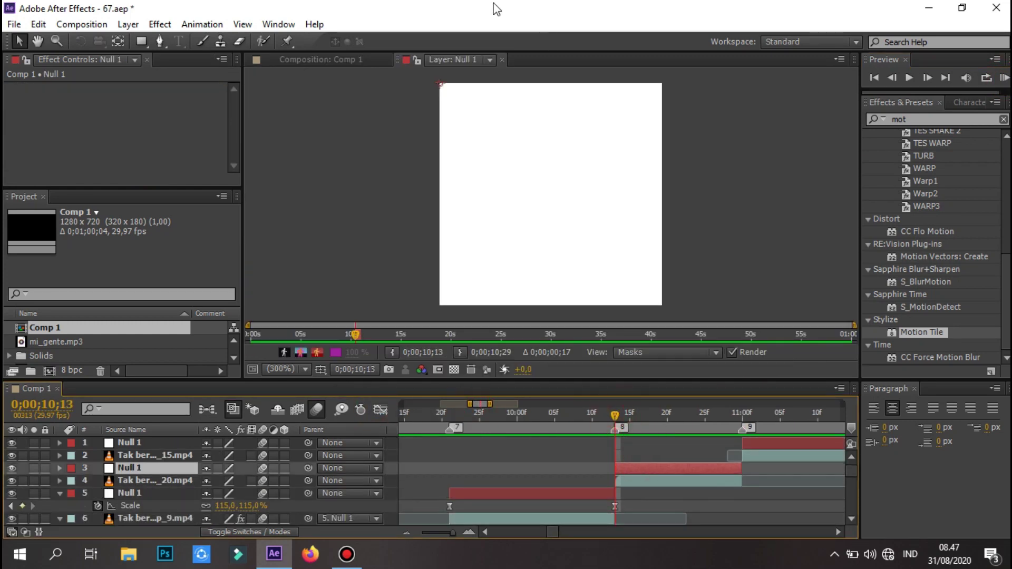
left_click(1004, 79)
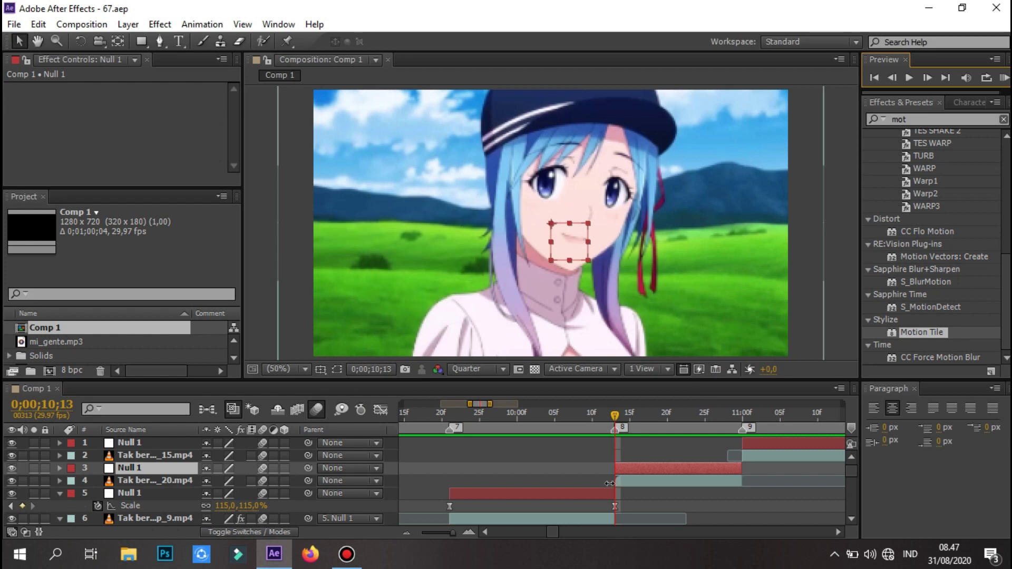
left_click_drag(308, 480, 325, 474)
Step: Keyframe Null 1's Scale at 650% and give its drop to 100% a steep ease-out
key("s")
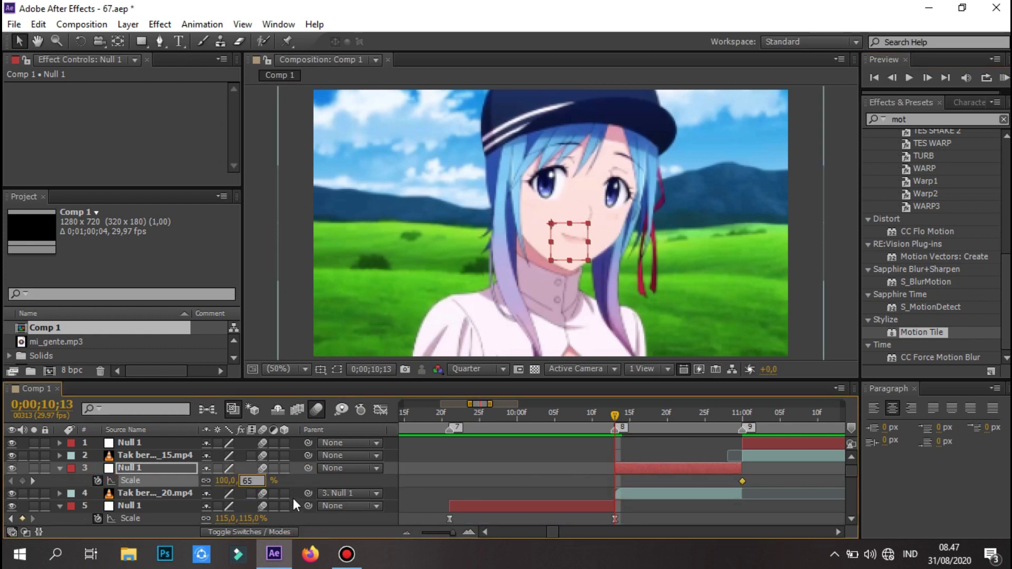
type("0")
key("Return")
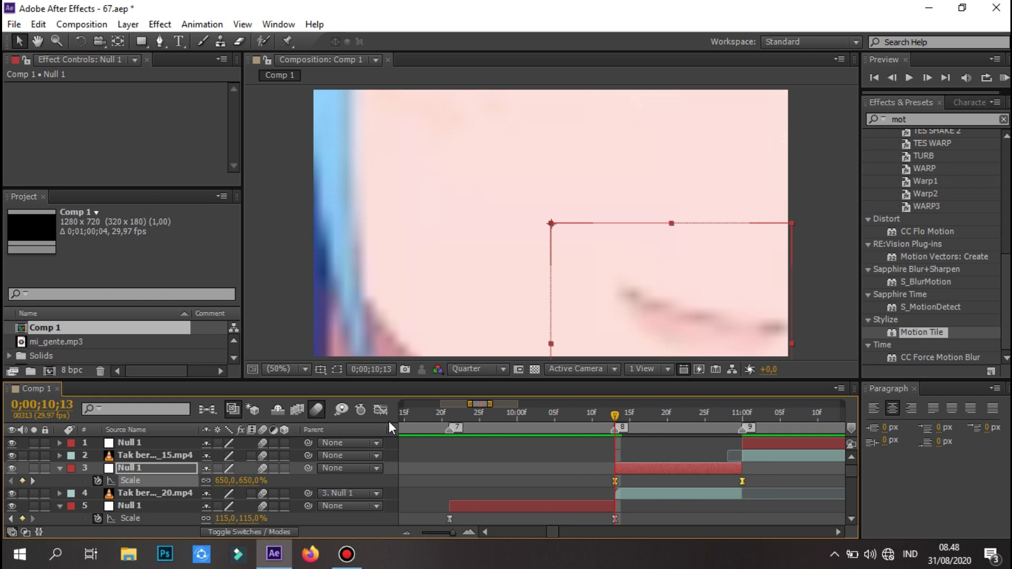
left_click(381, 410)
left_click_drag(657, 442, 613, 499)
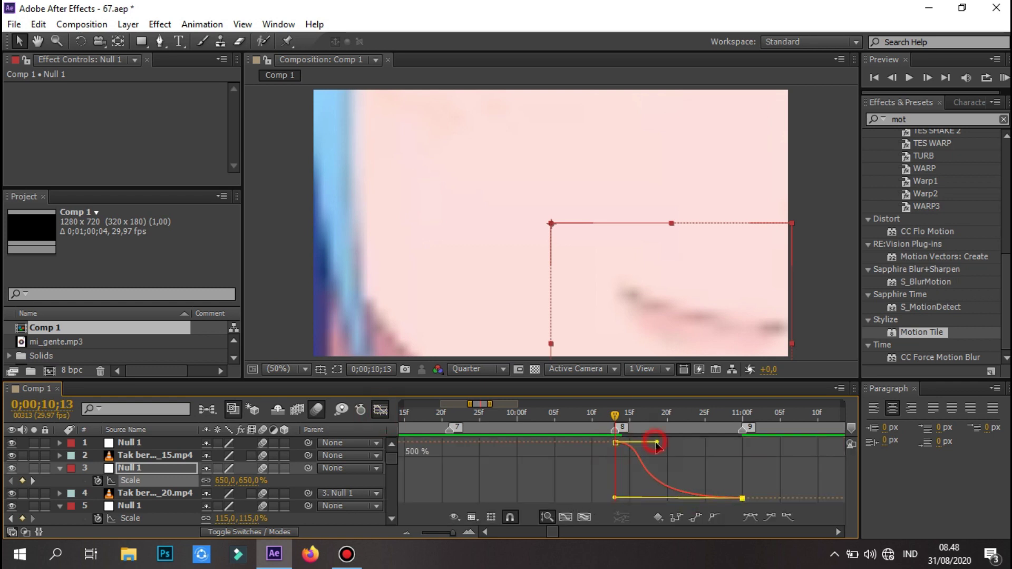
key("shift+F3")
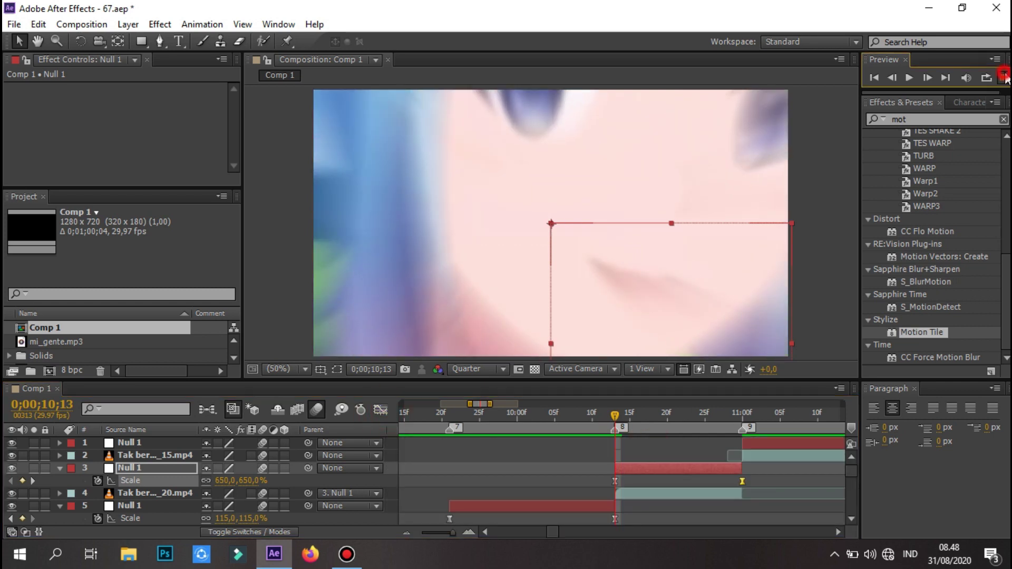
scroll(551, 475, "down", 5)
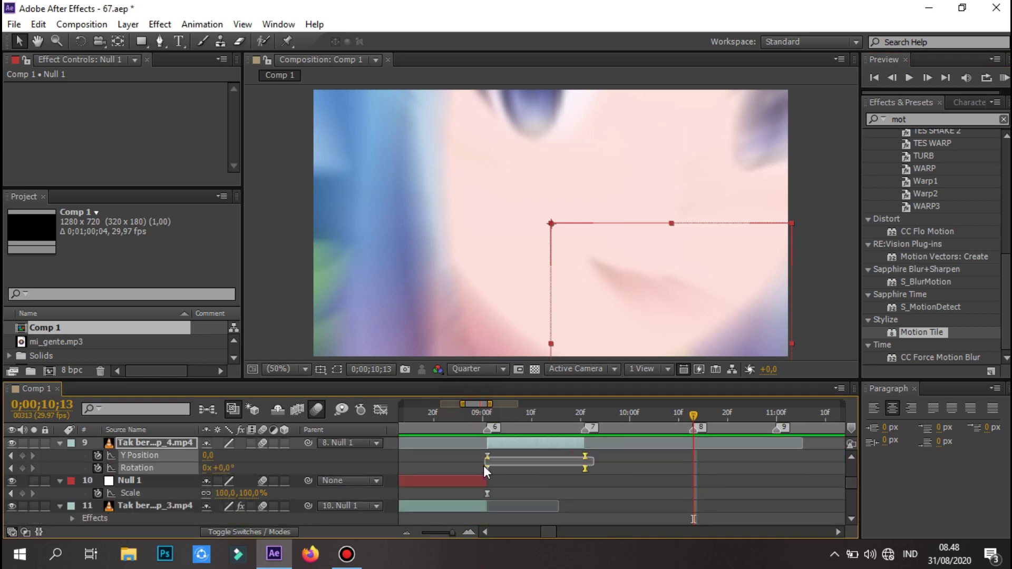
Step: Preview the zoom transition into layer 4's _20 clip, stopping at 10;13
scroll(580, 468, "up", 5)
double_click(698, 493)
left_click(600, 59)
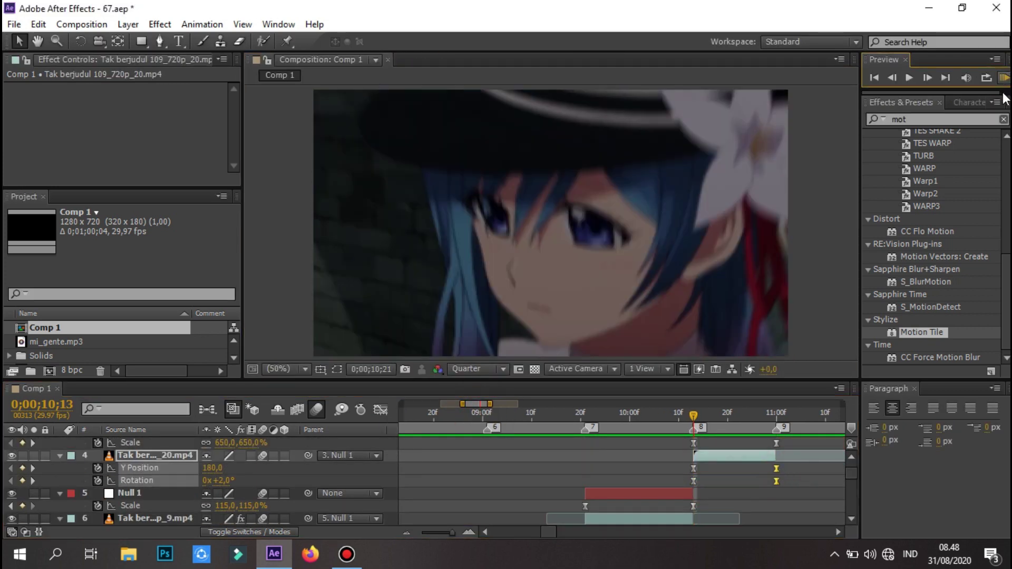
left_click(751, 462)
left_click_drag(751, 462, 238, 177)
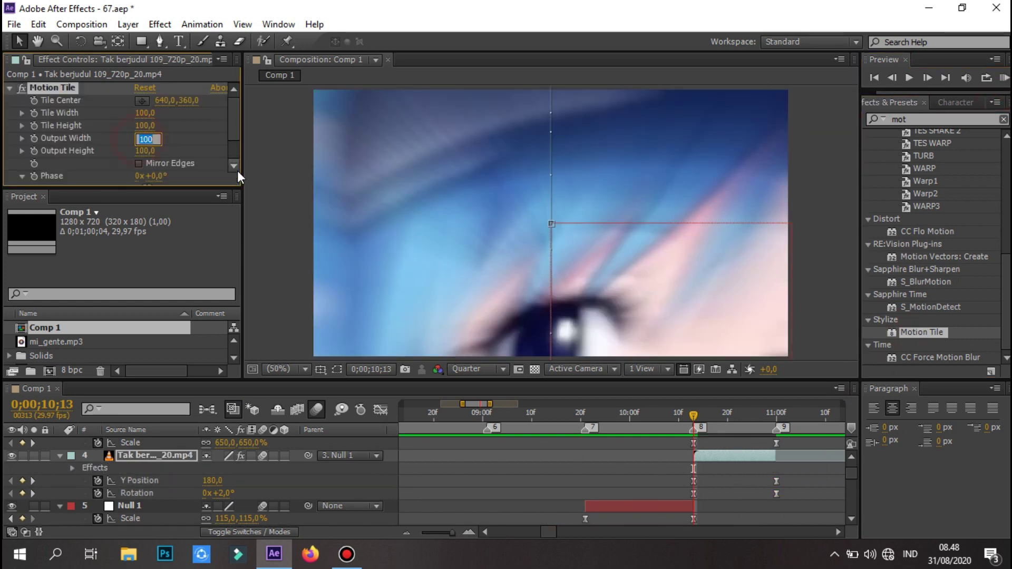
left_click(1005, 78)
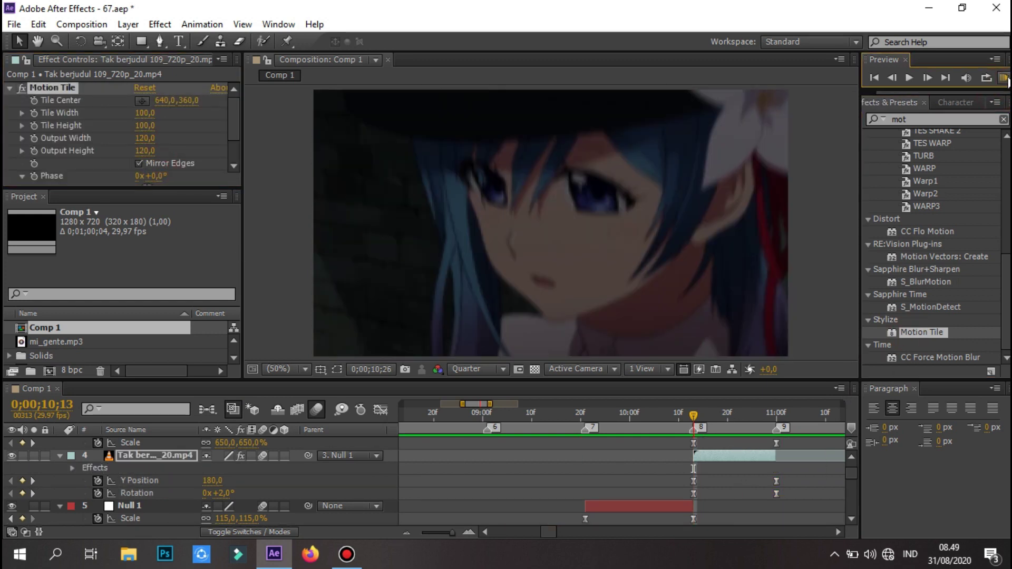
left_click(1005, 78)
Step: View the Tak berjudul 109_720p_20.mp4 footage alone, then drag its out-point later in Comp 1
double_click(725, 456)
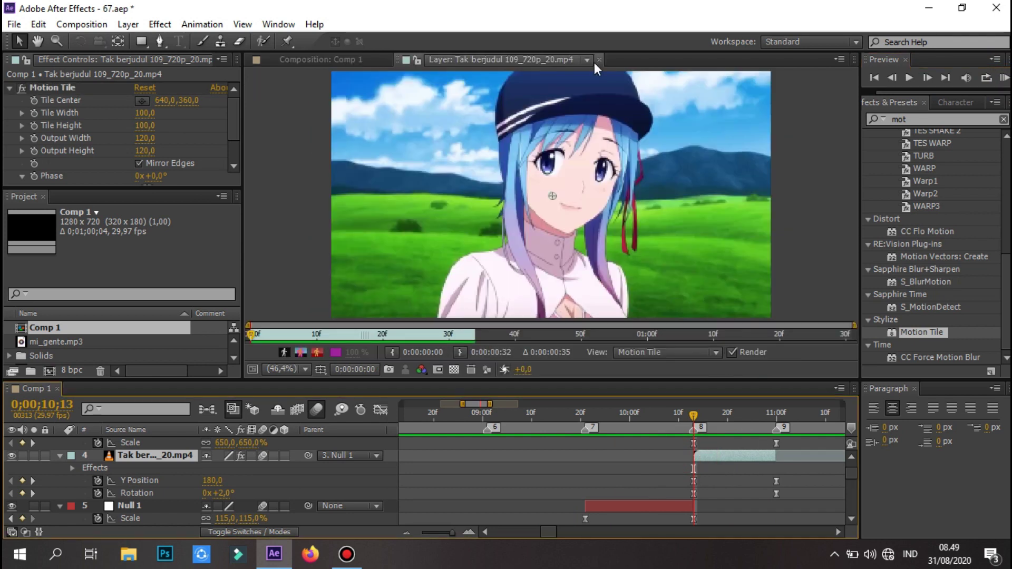
left_click(599, 59)
scroll(727, 459, "up", 2)
left_click(1005, 78)
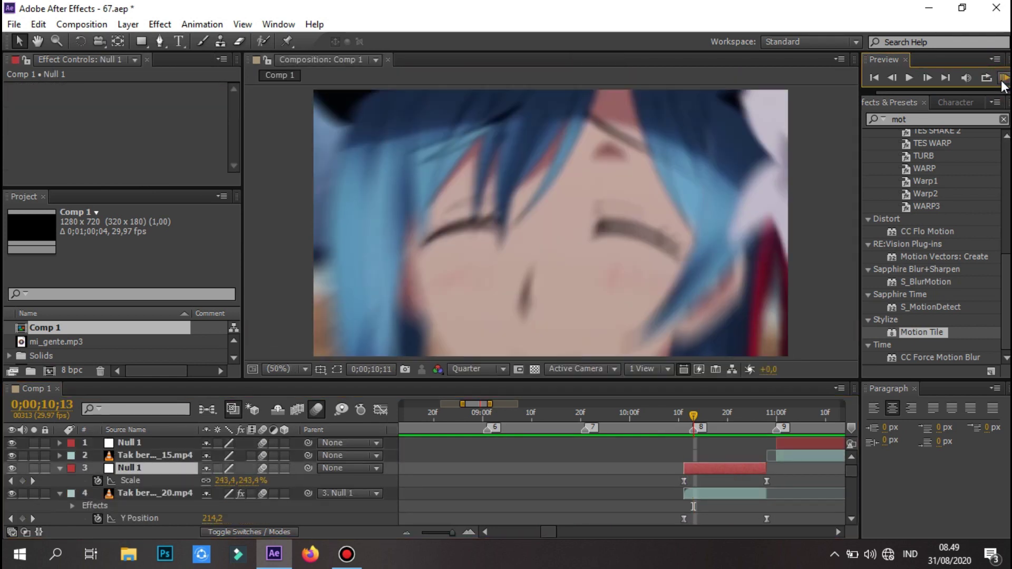
left_click_drag(767, 494, 776, 494)
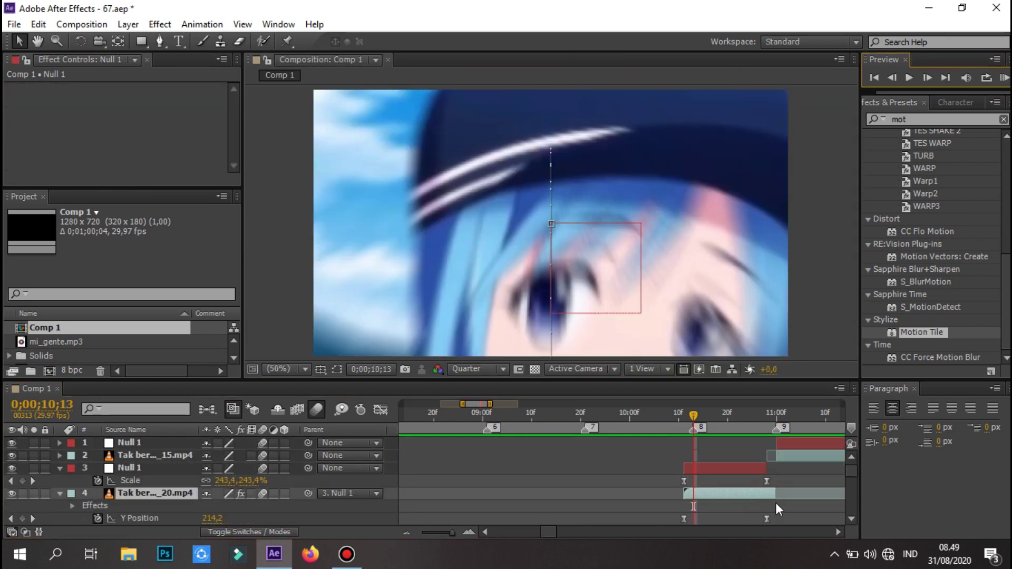
Step: Go to the 10;11 keyframe and confirm Null 1's Scale at 115%
scroll(776, 502, "down", 3)
left_click(777, 489)
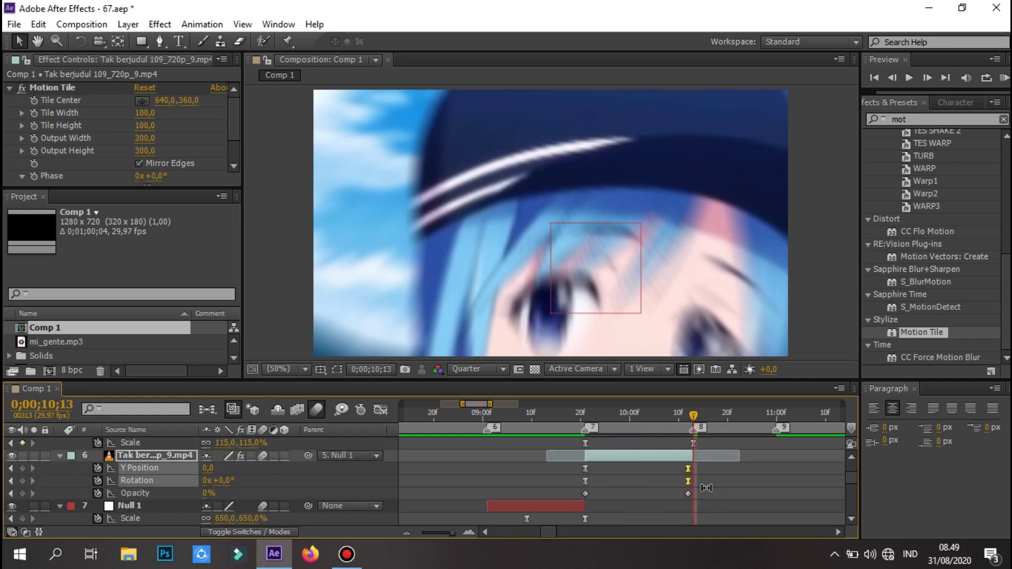
scroll(706, 488, "up", 3)
left_click(687, 506)
double_click(693, 481)
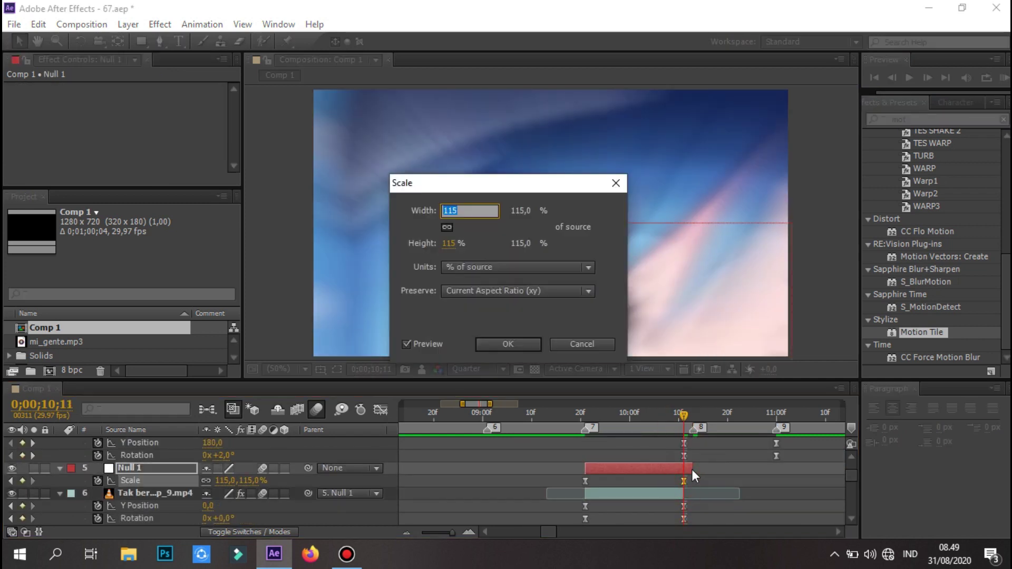
key("Return")
scroll(685, 496, "down", 1)
Step: Check the layer's opacity, reselect Null 1, and save the project with File > Save
double_click(686, 496)
left_click(567, 294)
scroll(704, 468, "up", 5)
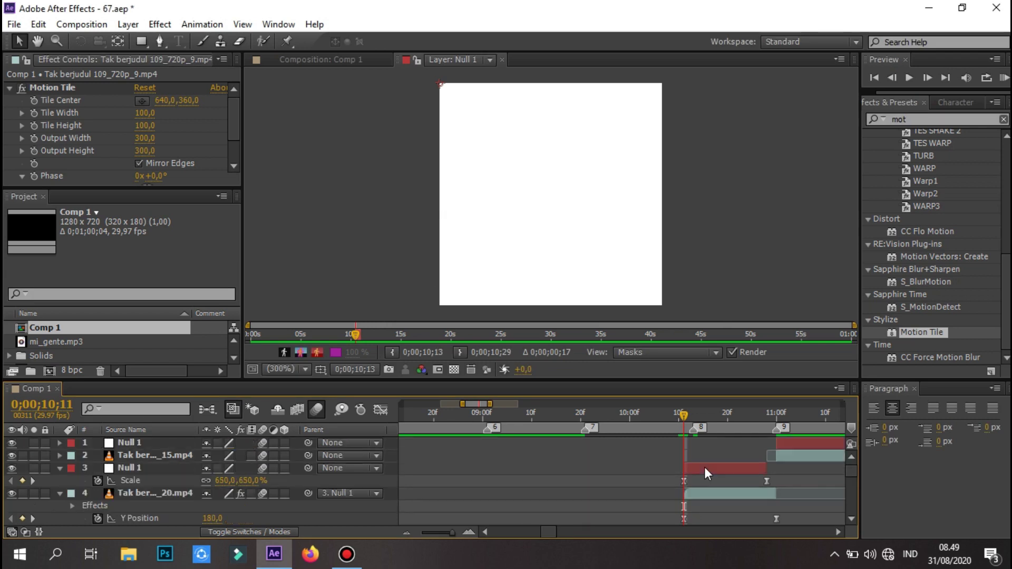
left_click(704, 467)
left_click(14, 24)
left_click(21, 87)
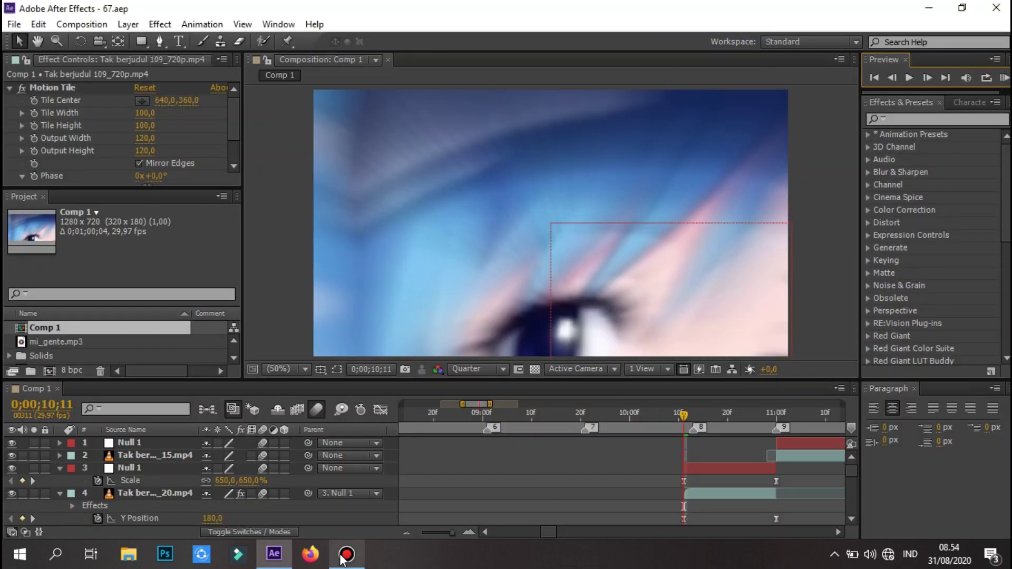
left_click(343, 555)
left_click(984, 110)
left_click(1002, 78)
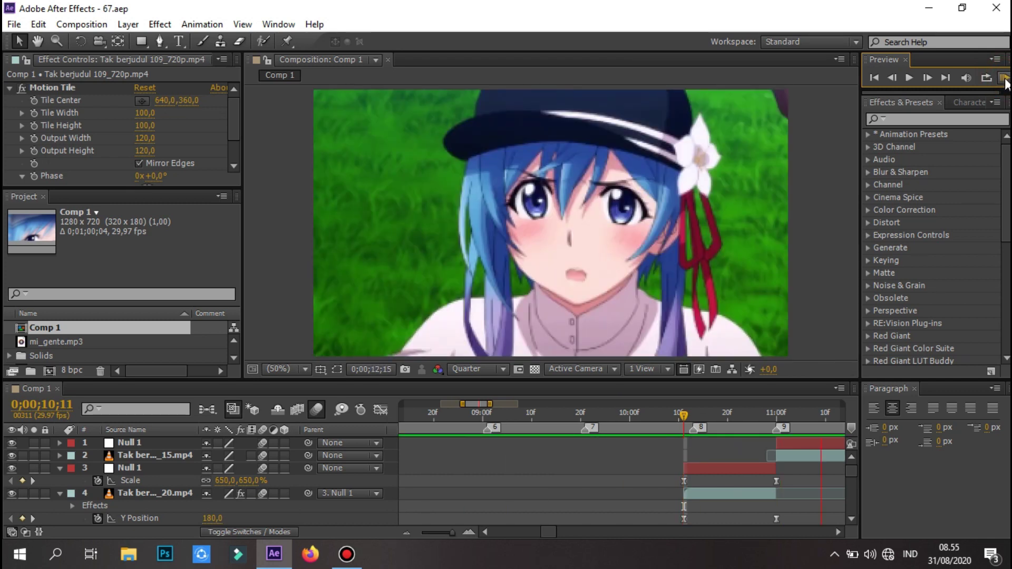
Step: Fade the _20 clip's Opacity from 100% down to 0% at 10;29 and preview it
left_click(500, 408)
left_click_drag(587, 418, 602, 428)
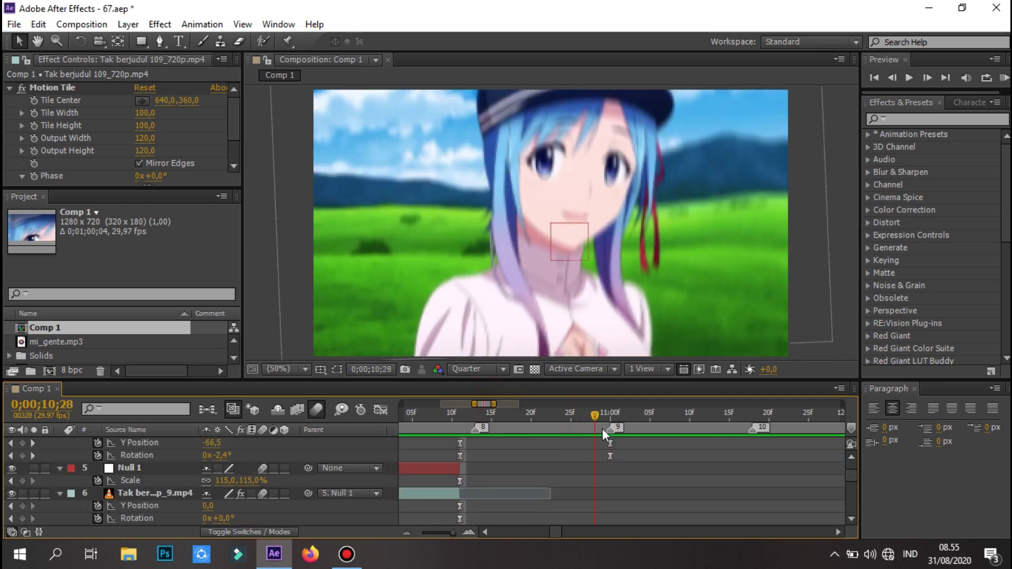
scroll(607, 437, "up", 1)
left_click(602, 452)
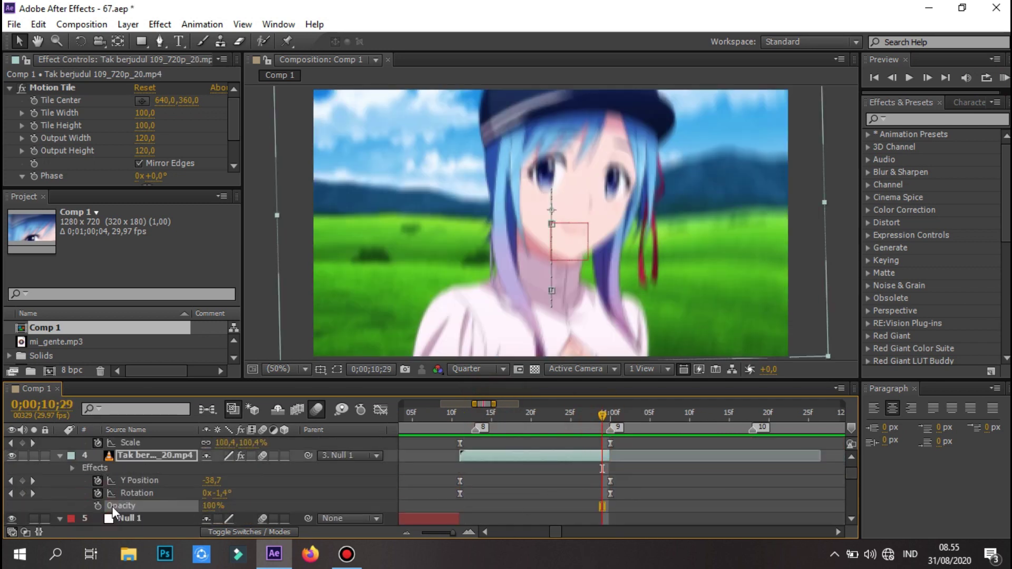
left_click(208, 505)
type("0")
key("Return")
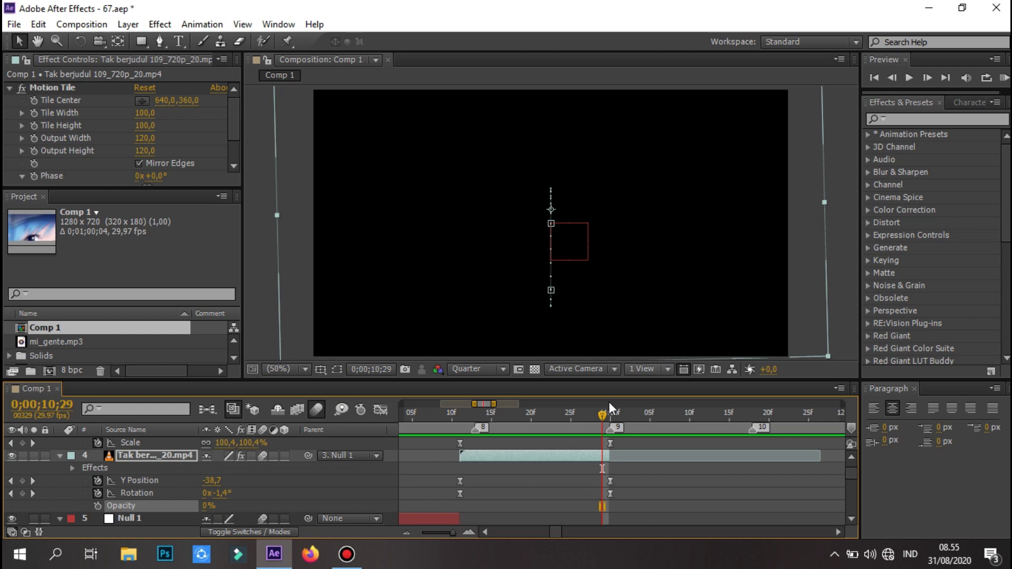
key("ctrl+z")
key("KP_0")
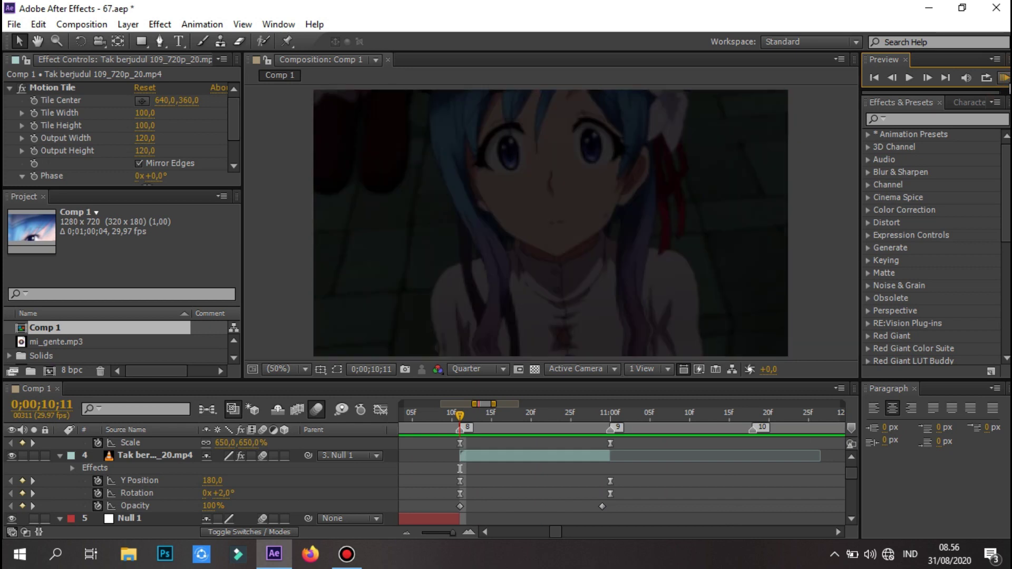
Step: Save the project and add a second Null 1 with a Scale keyframe at 11;00
left_click(15, 24)
left_click(68, 133)
left_click(609, 415)
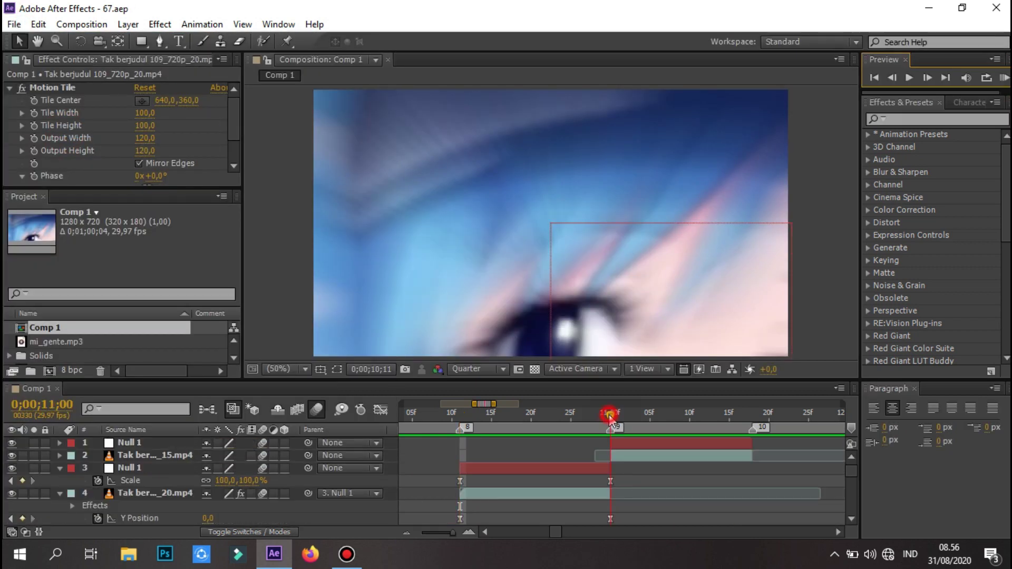
key("ctrl+z")
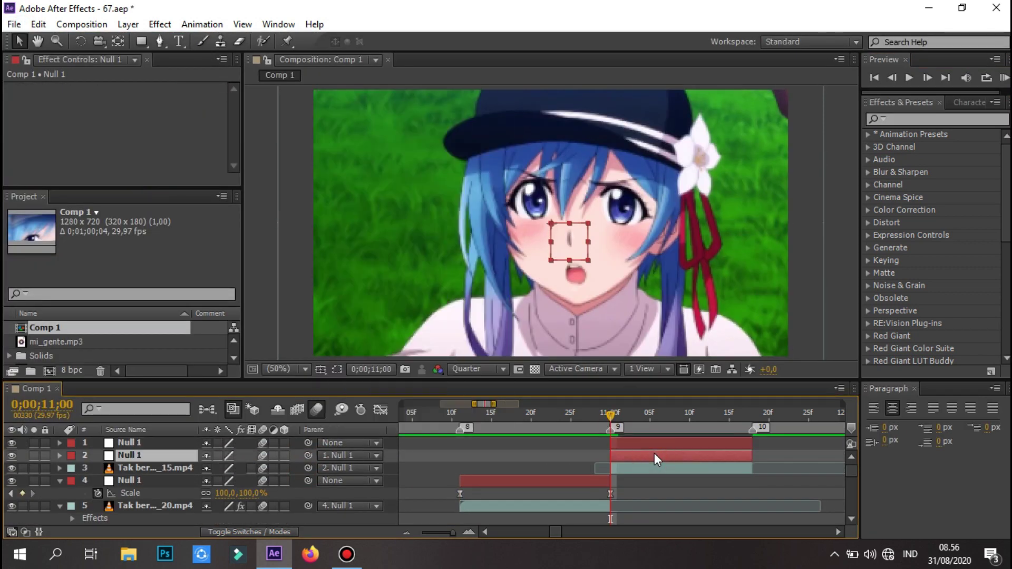
key("alt+shift+s")
Step: Set the new Null 1 to 650% at 11;00 with a sharp, slightly softened ease down to 100%
type("650")
left_click(759, 468)
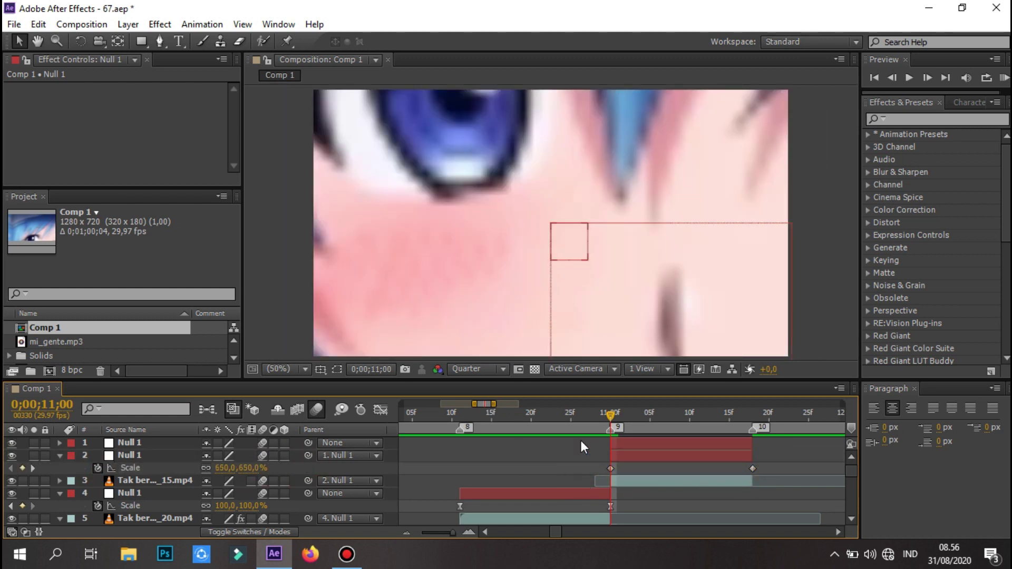
left_click(753, 468)
key("shift+F3")
left_click_drag(657, 442, 612, 483)
left_click(1004, 77)
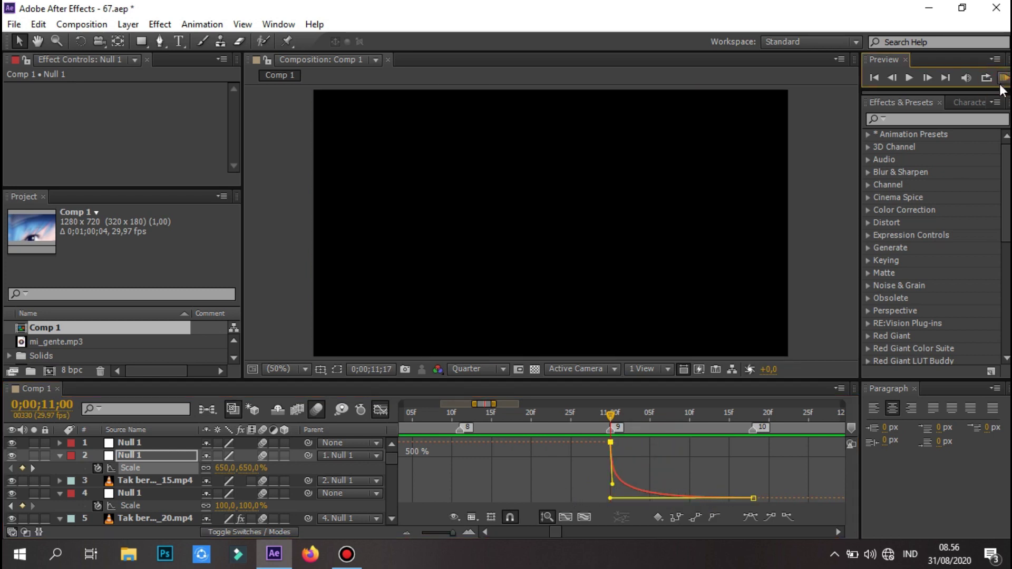
left_click(381, 412)
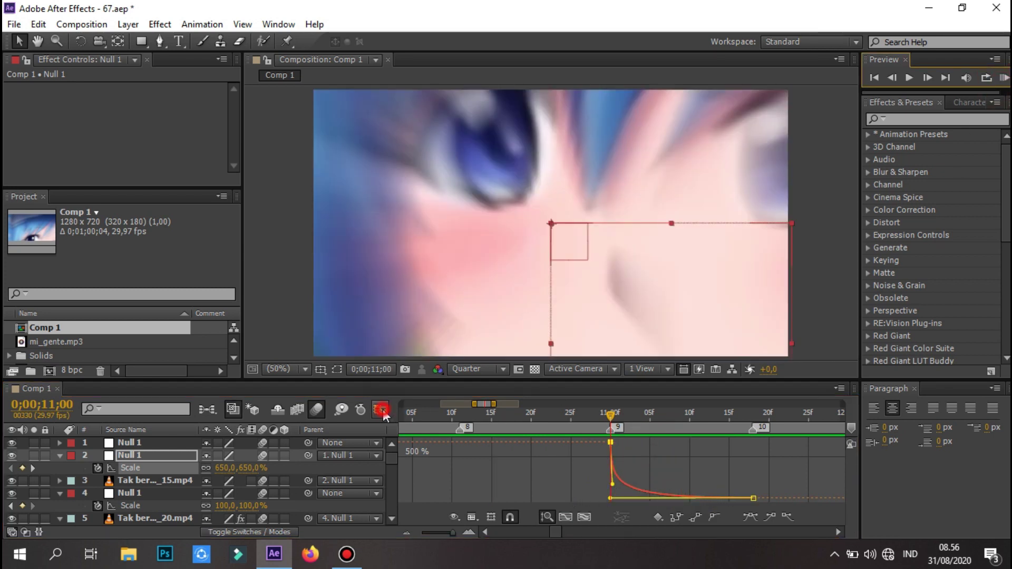
key("space")
key("shift+F3")
left_click_drag(615, 480, 612, 492)
left_click(1005, 77)
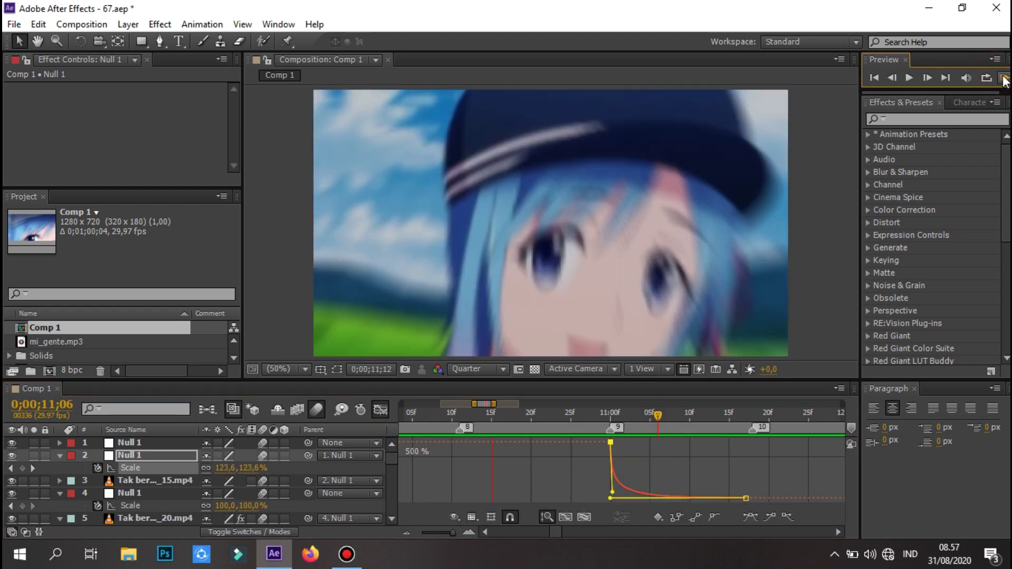
left_click(387, 412)
Step: Key the top Null 1's Scale down to 25% at the transition end with Easy Ease and a flattened start
left_click(660, 443)
key("u")
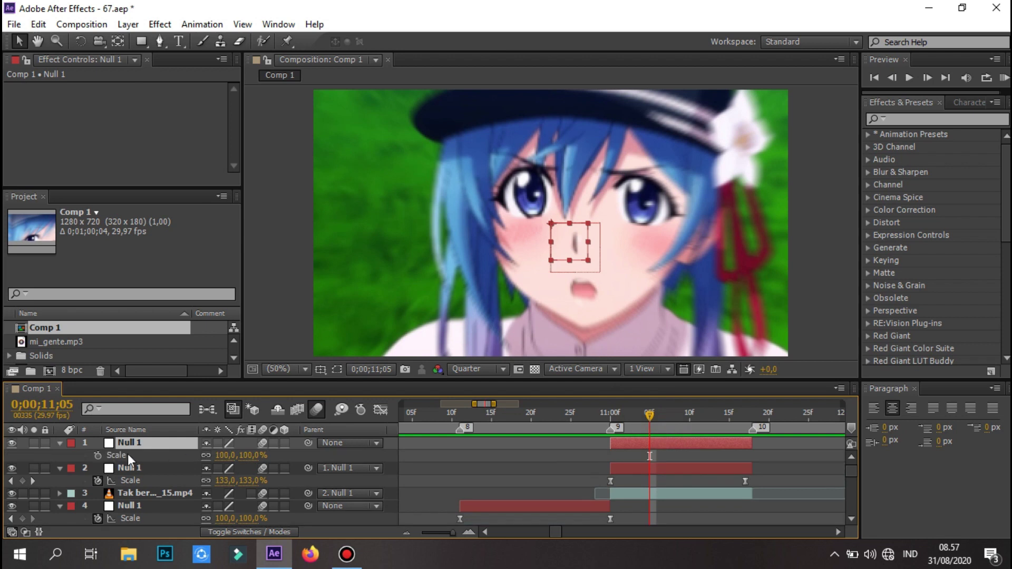
key("k")
key("Return")
left_click_drag(746, 456, 753, 456)
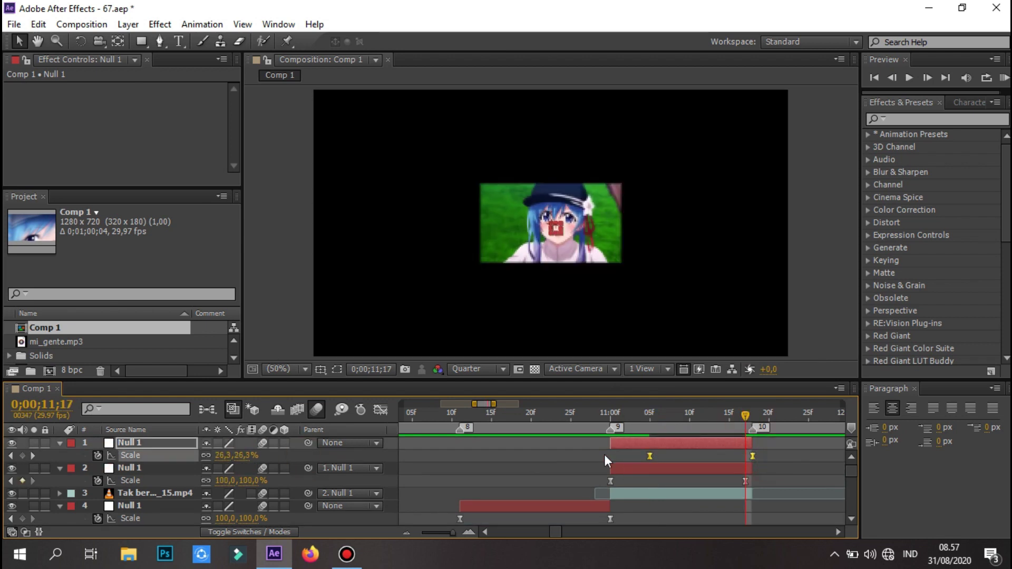
key("shift+F3")
mouse_move(754, 498)
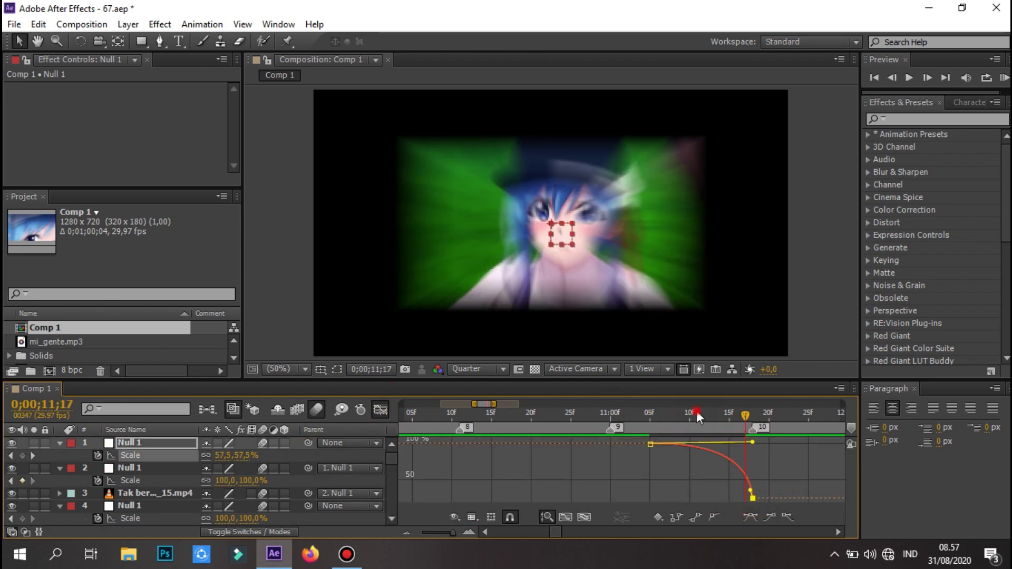
left_click(771, 515)
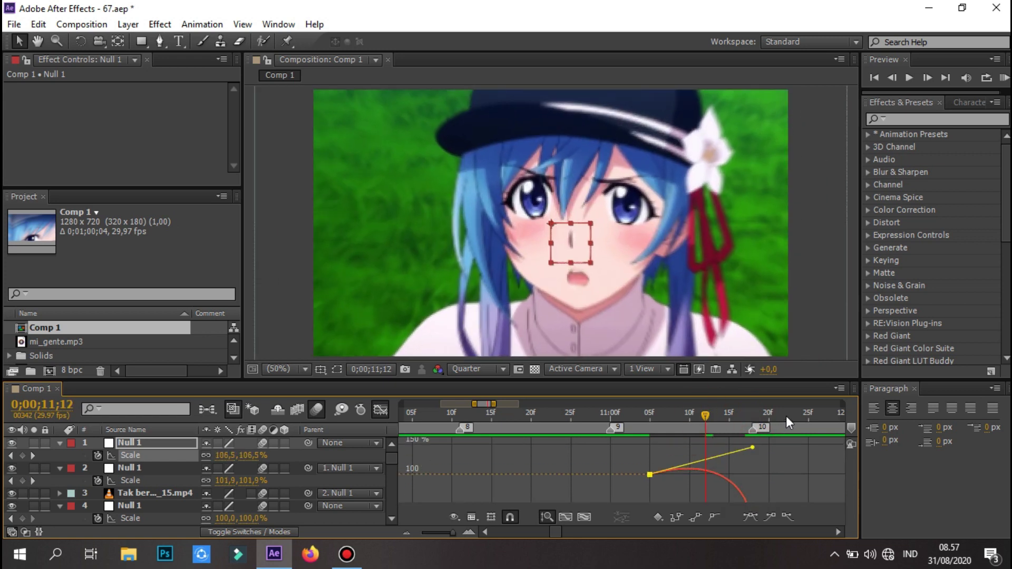
left_click(1004, 78)
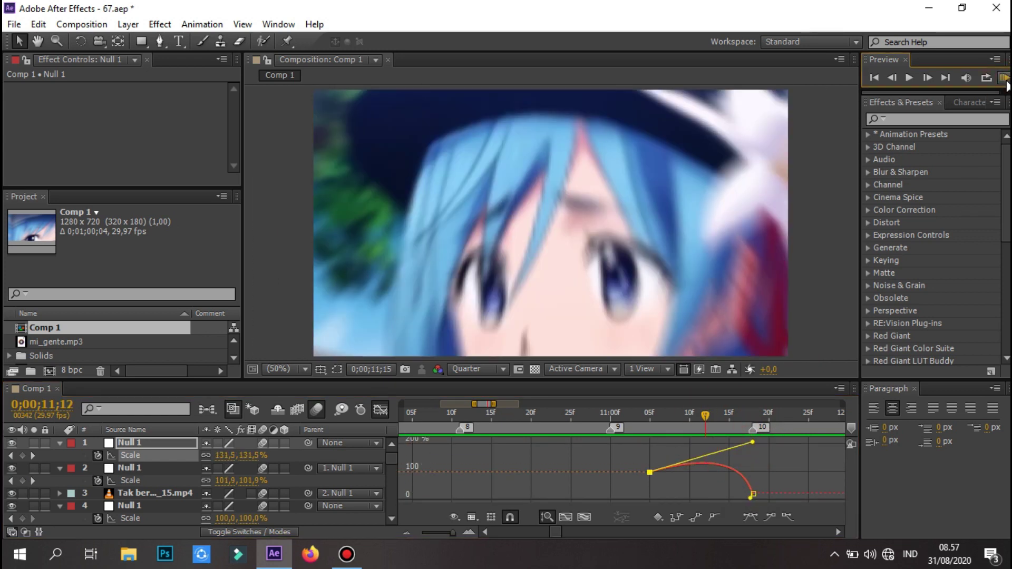
left_click_drag(752, 435, 786, 475)
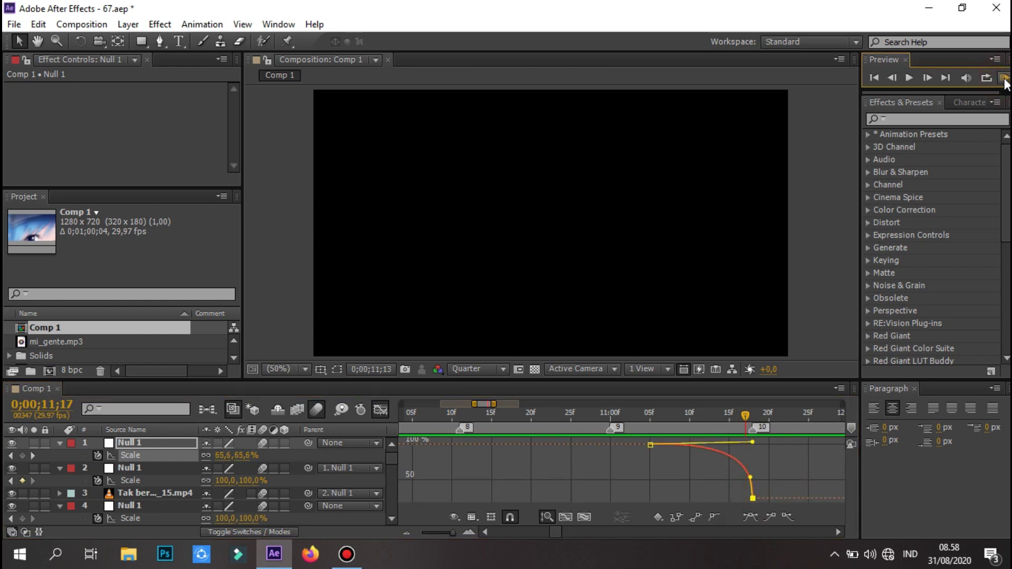
left_click(378, 416)
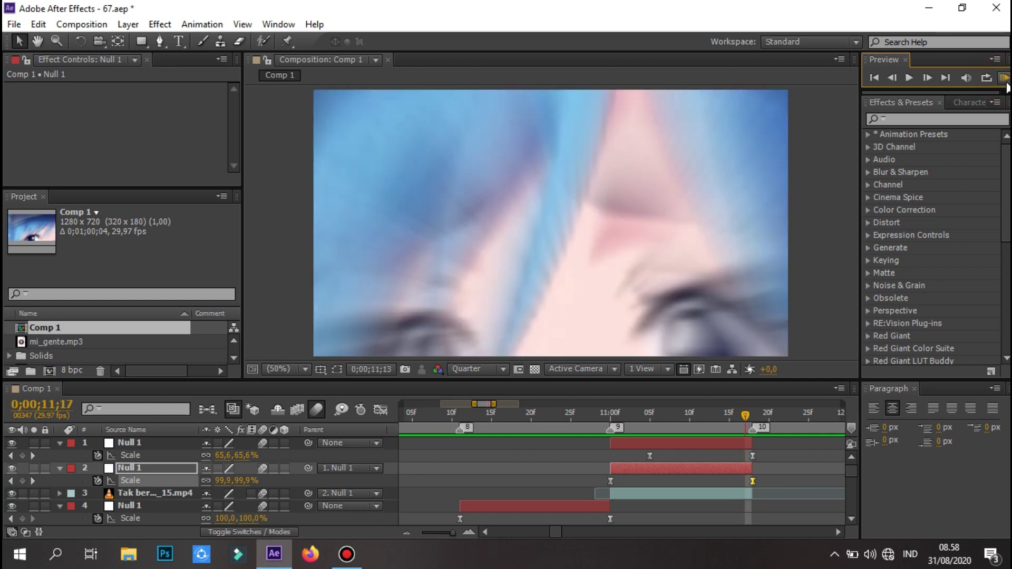
Step: Delete the second Null 1 and reshape the top null's scale curve so the zoom eases out faster
left_click(1005, 80)
key("Delete")
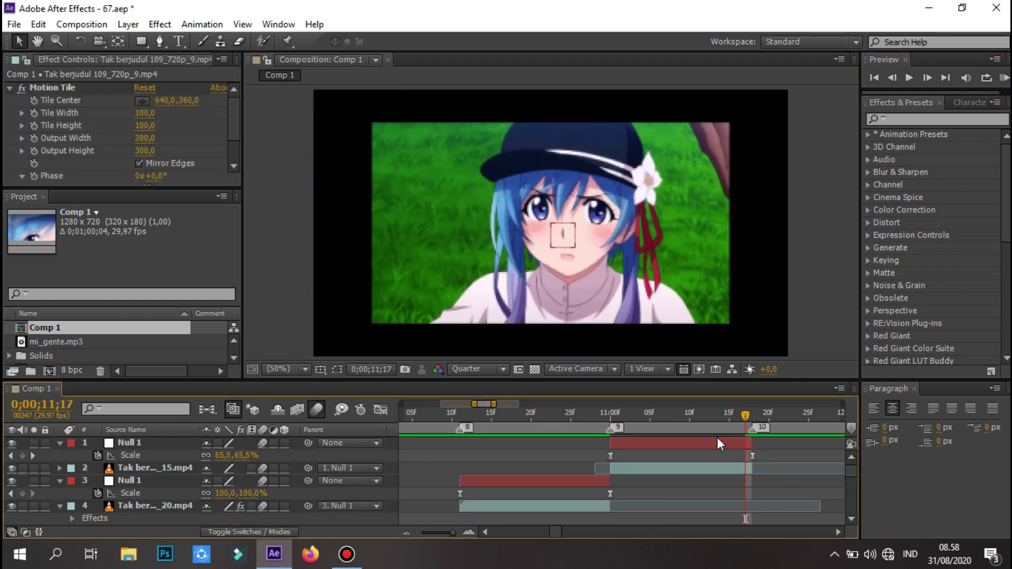
left_click(752, 457)
left_click(642, 413)
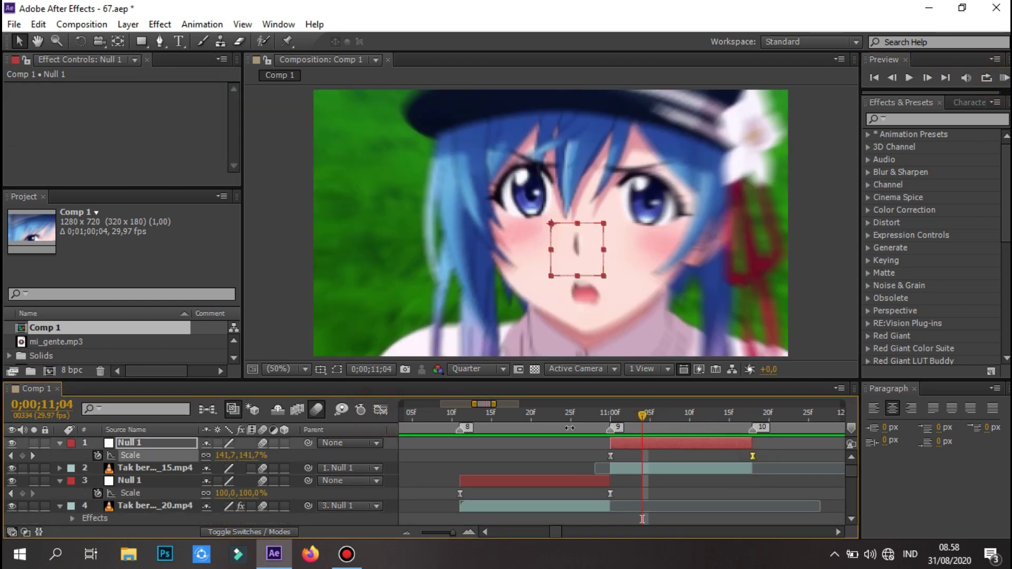
left_click(376, 412)
left_click_drag(610, 493, 613, 479)
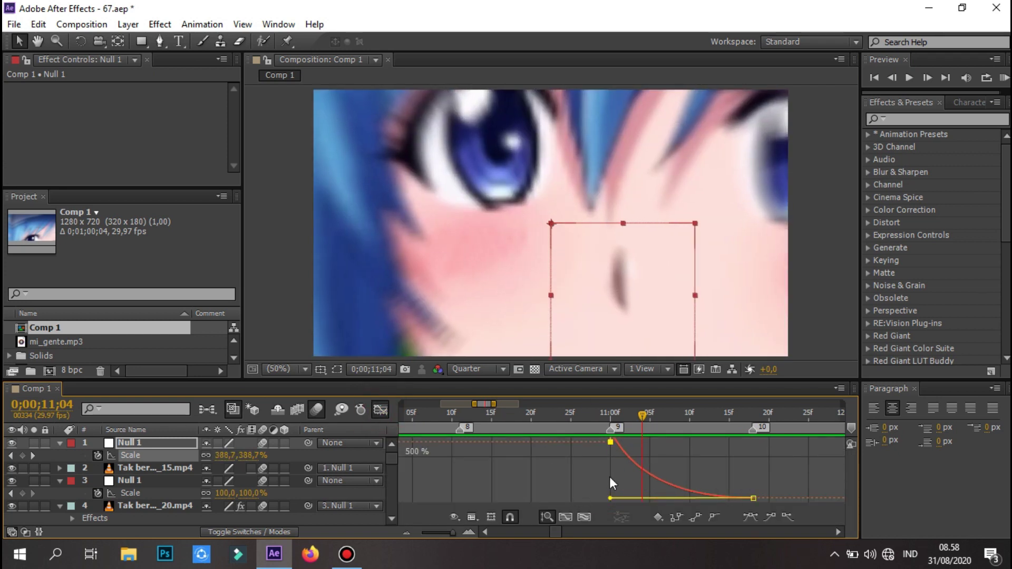
left_click(1004, 79)
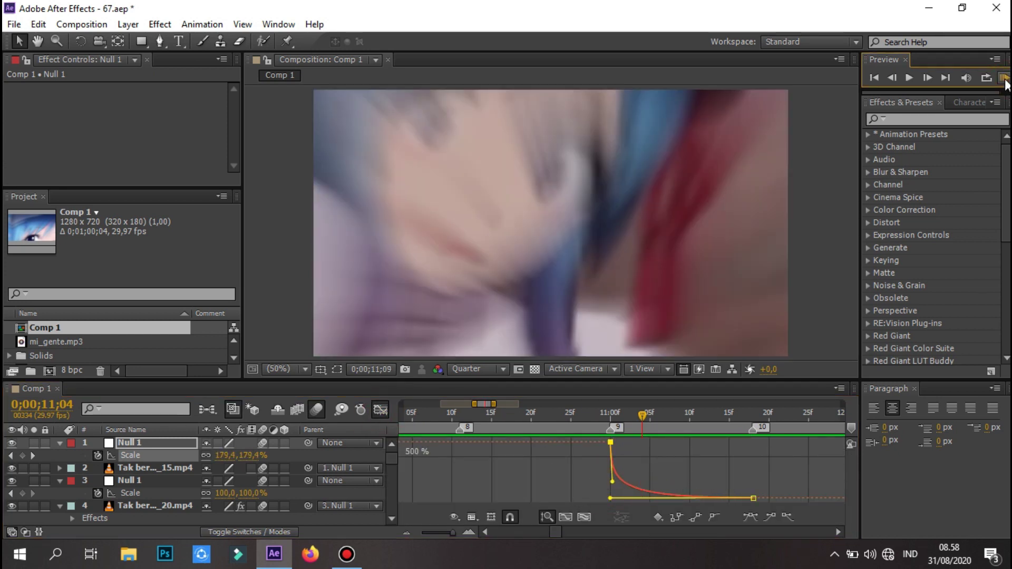
left_click(381, 410)
Step: Select the Tak berjudul 109_720p_15.mp4 layer at its 11;00 keyframe and reveal its animated properties
left_click(84, 468)
key("t")
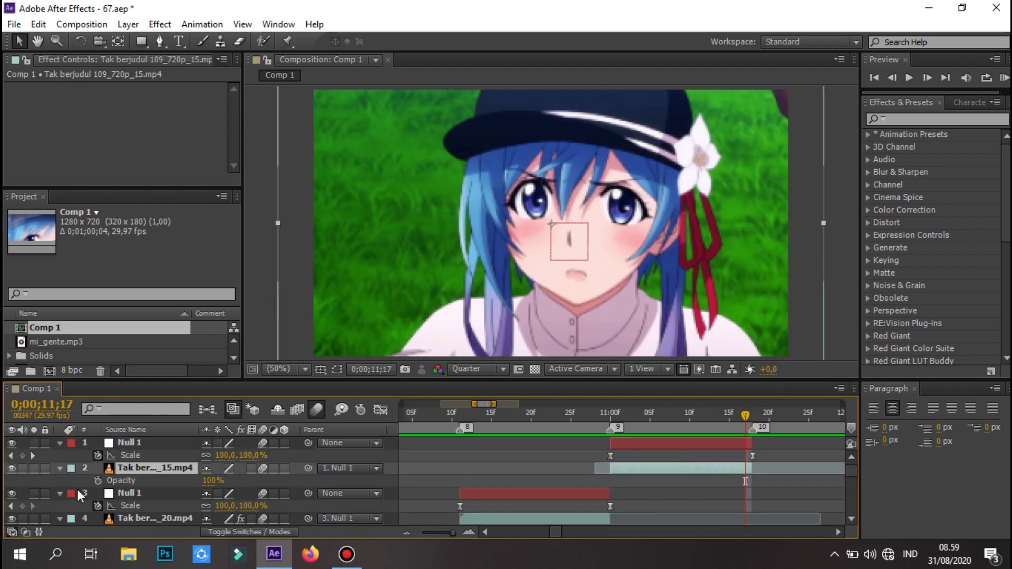
left_click(614, 416)
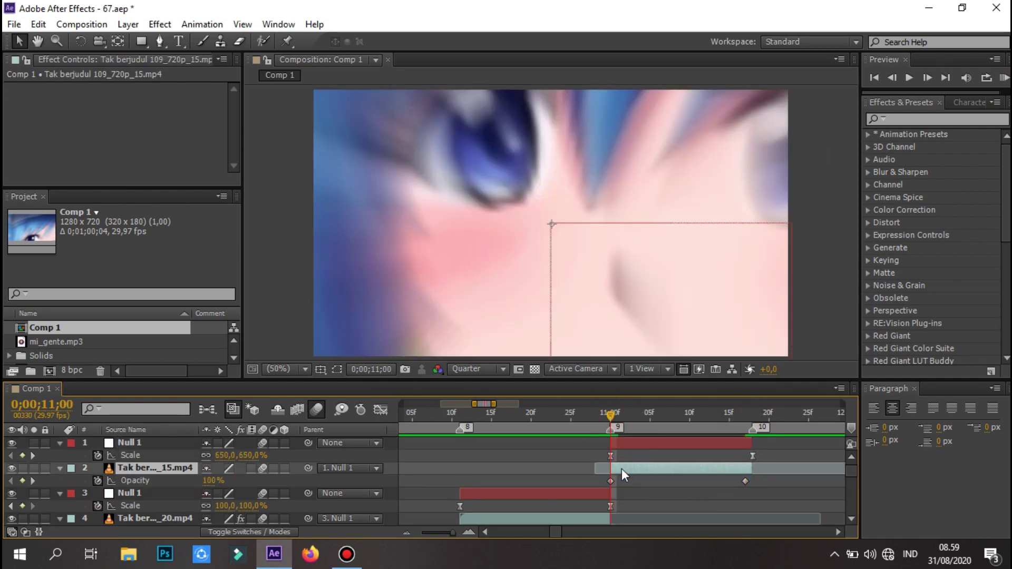
key("u")
left_click(761, 485)
scroll(707, 493, "down", 3)
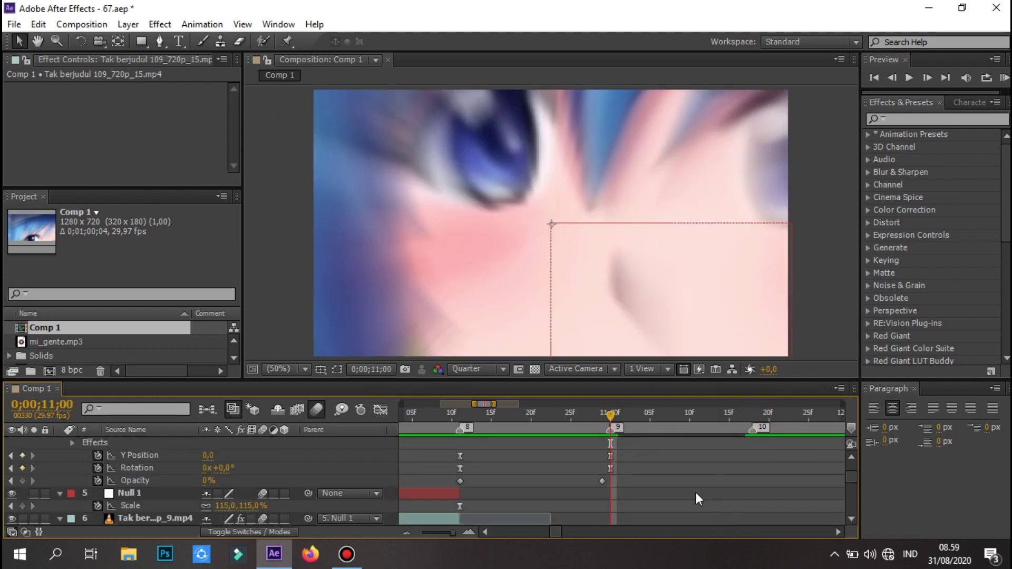
scroll(637, 482, "up", 3)
left_click(637, 471)
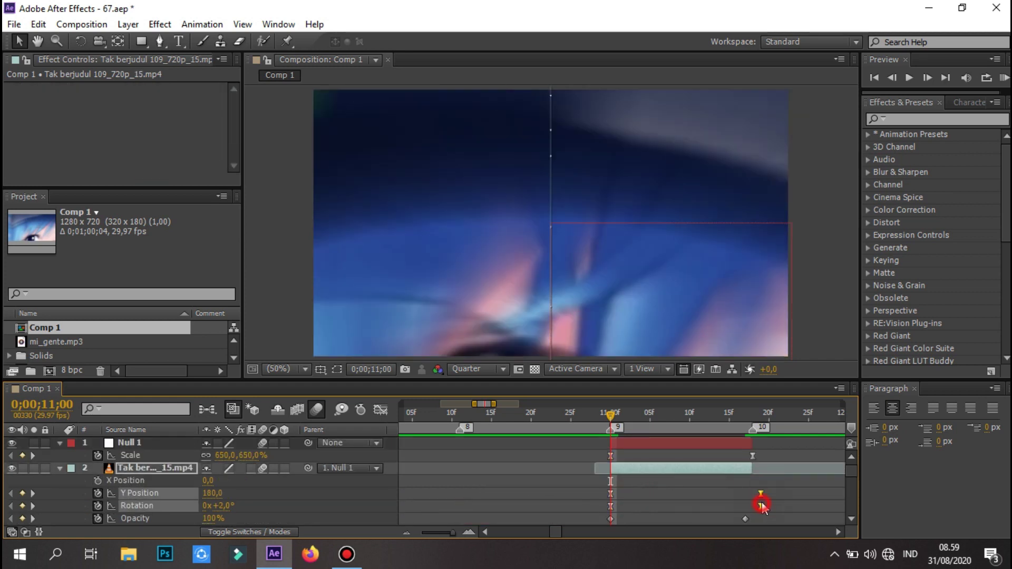
scroll(936, 237, "down", 5)
Step: Search 'mot' in Effects & Presets, apply Motion Tile to the _15 clip, and preview
left_click(934, 119)
type("mot")
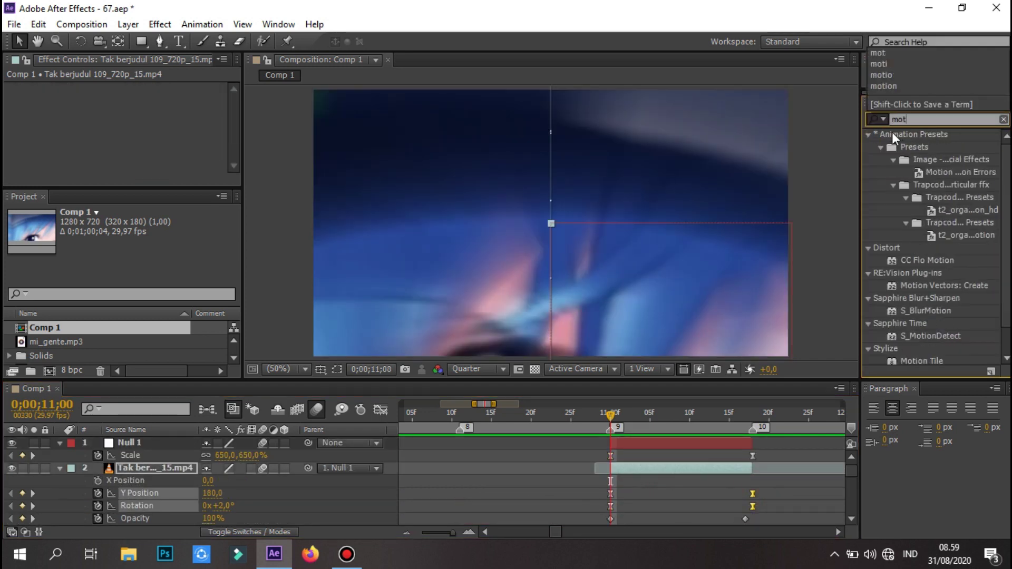
scroll(933, 264, "down", 3)
left_click_drag(922, 332, 695, 468)
type("120")
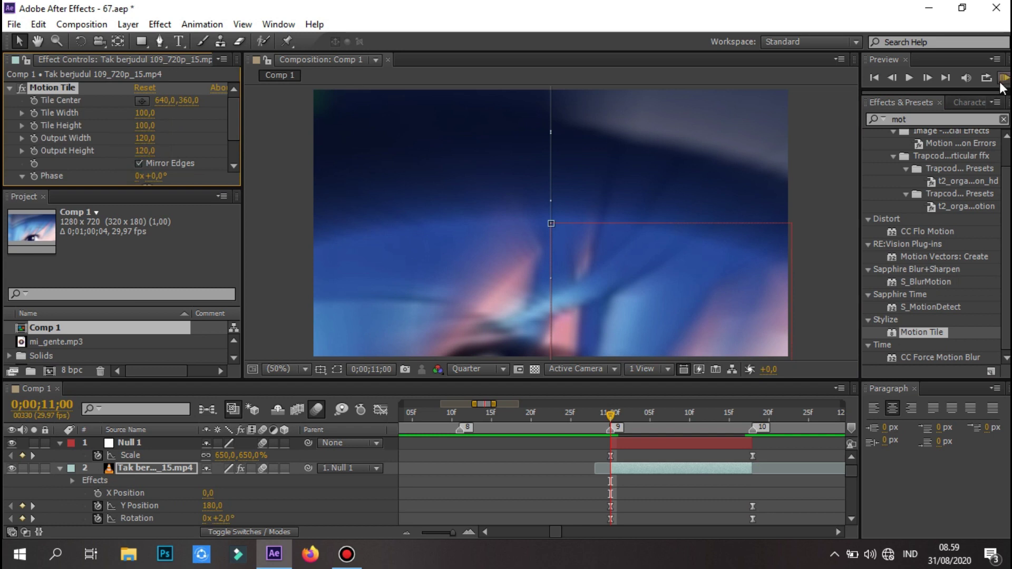
left_click(1004, 78)
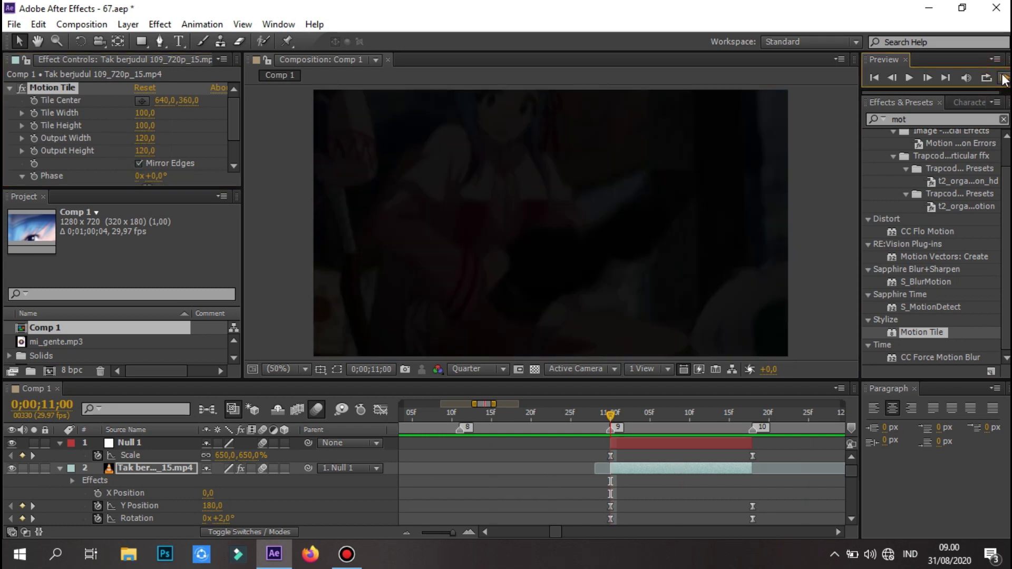
Step: Save with Ctrl+S, apply Glitchify to the _15 clip, and lower its Amount to 10
left_click(11, 25)
key("ctrl+s")
left_click(879, 119)
type("glit")
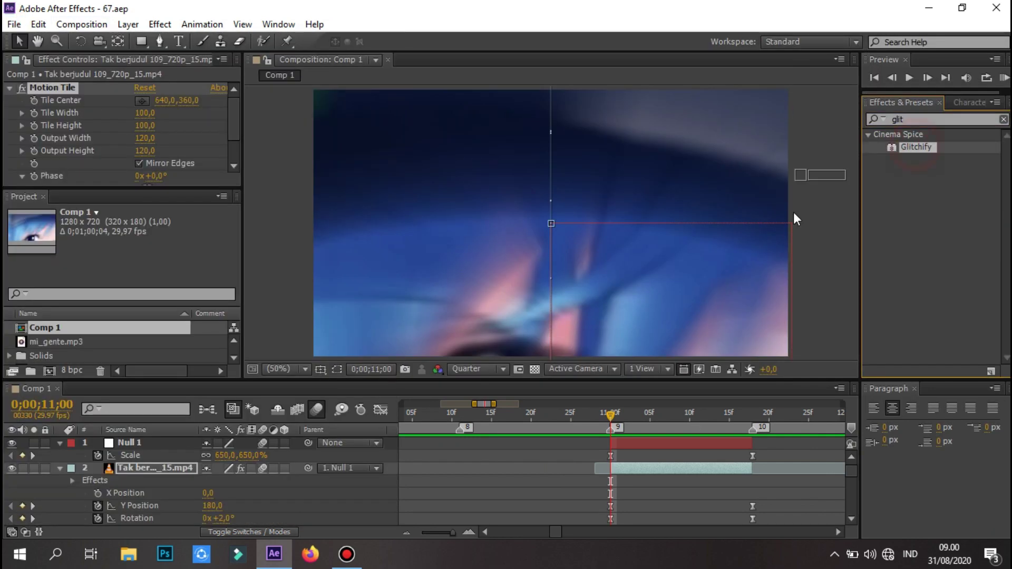
left_click_drag(916, 147, 796, 219)
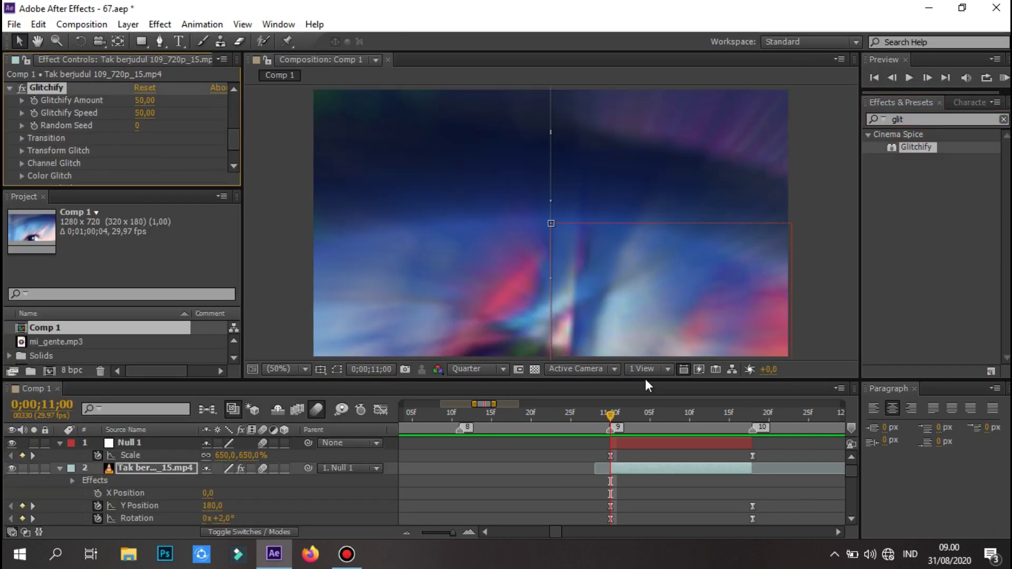
left_click(686, 412)
key("space")
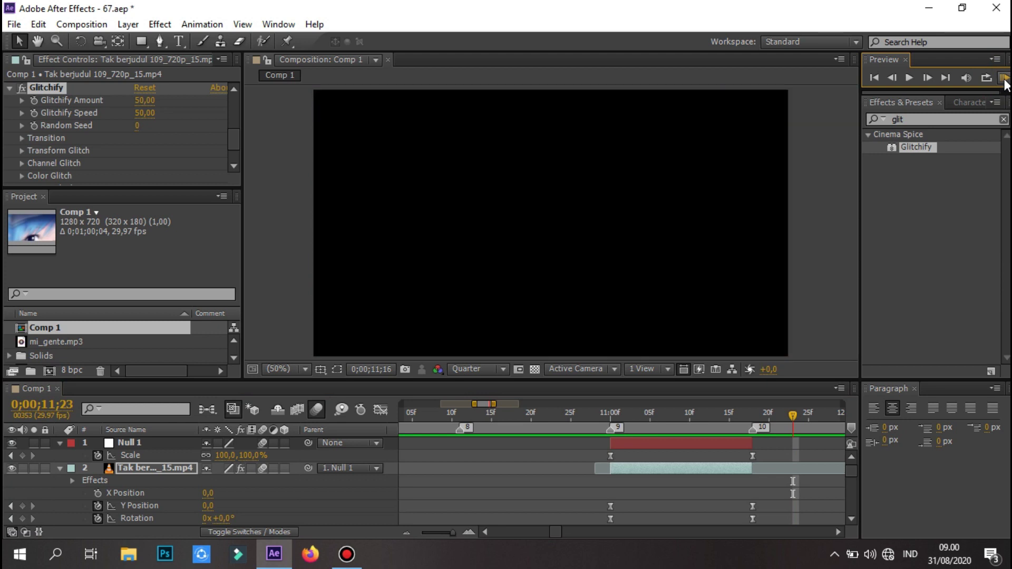
left_click(675, 415)
left_click_drag(676, 419, 690, 417)
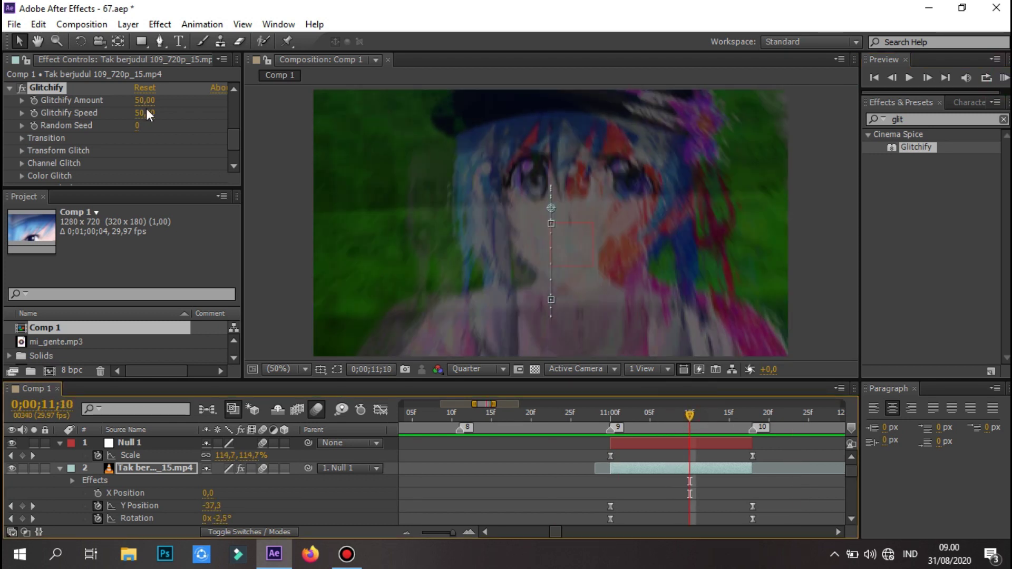
left_click_drag(143, 100, 79, 106)
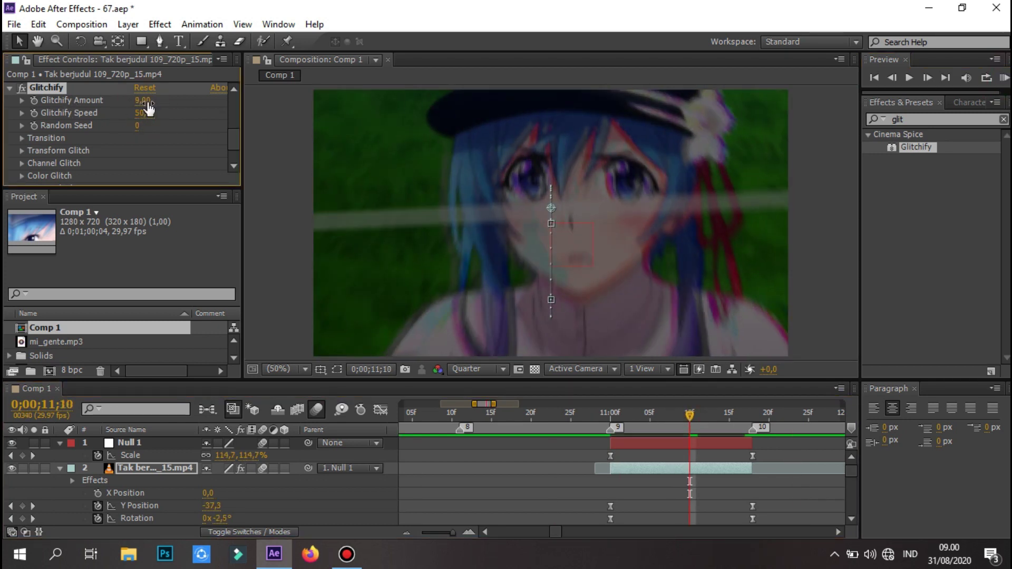
left_click(1004, 78)
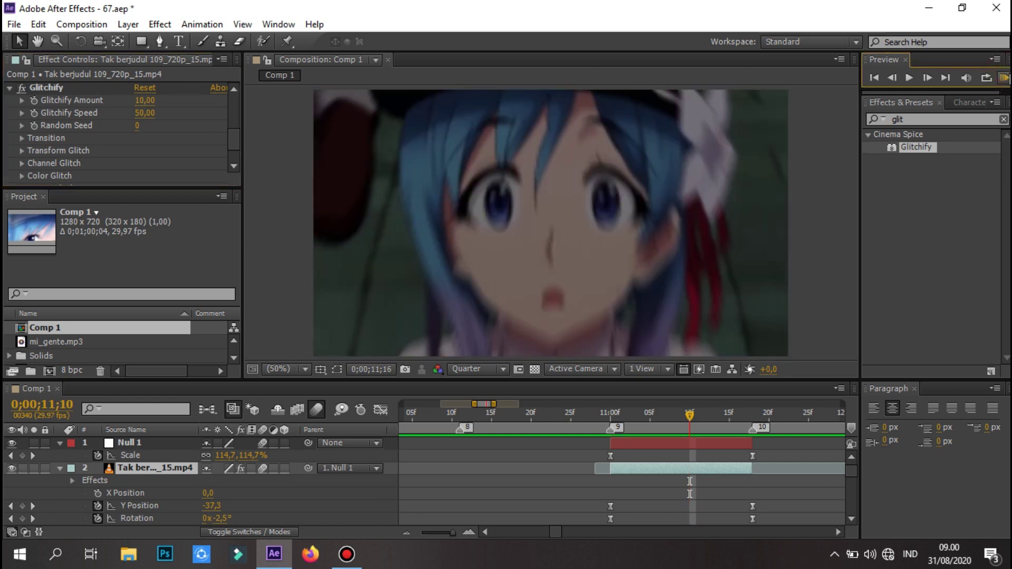
key("space")
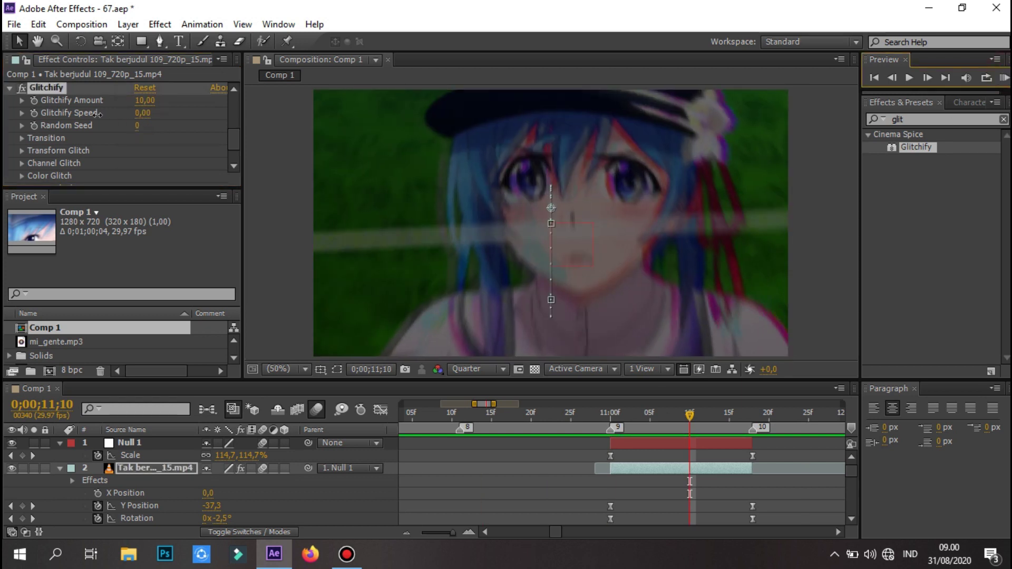
Step: Set Glitchify Speed to 100 and Random Seed to 3500
left_click(139, 113)
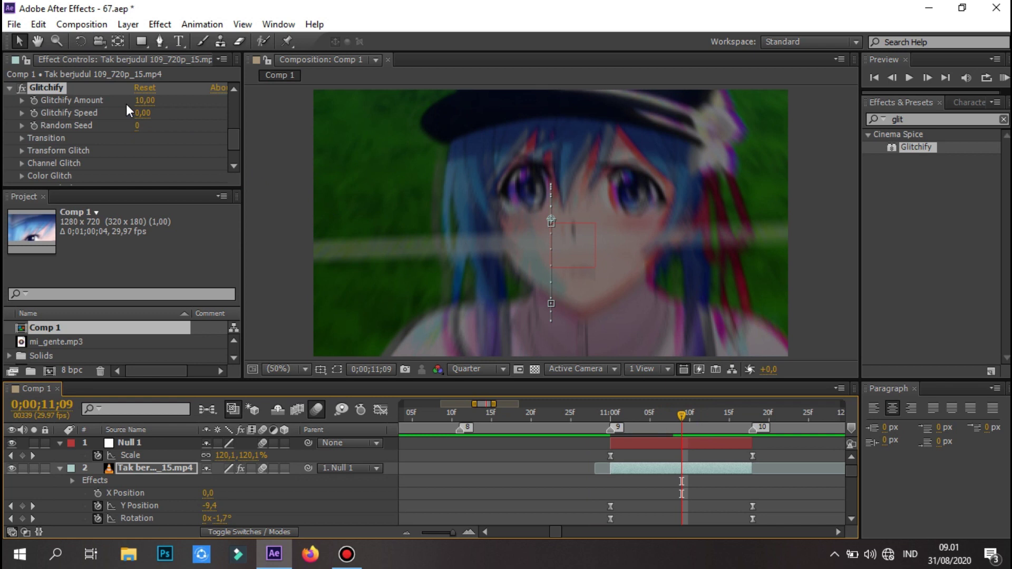
type("100")
key("Return")
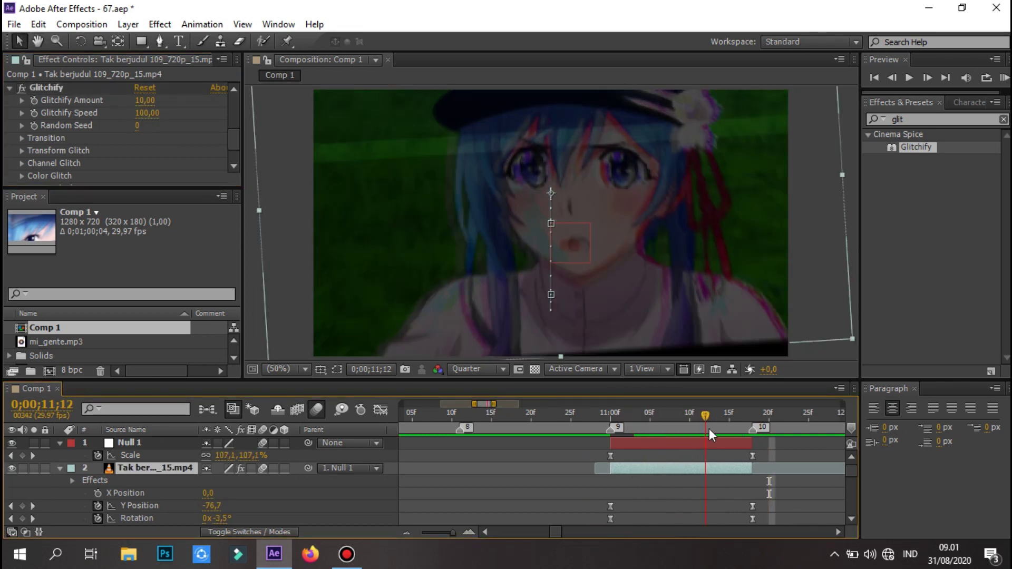
left_click(139, 127)
left_click_drag(140, 132, 126, 126)
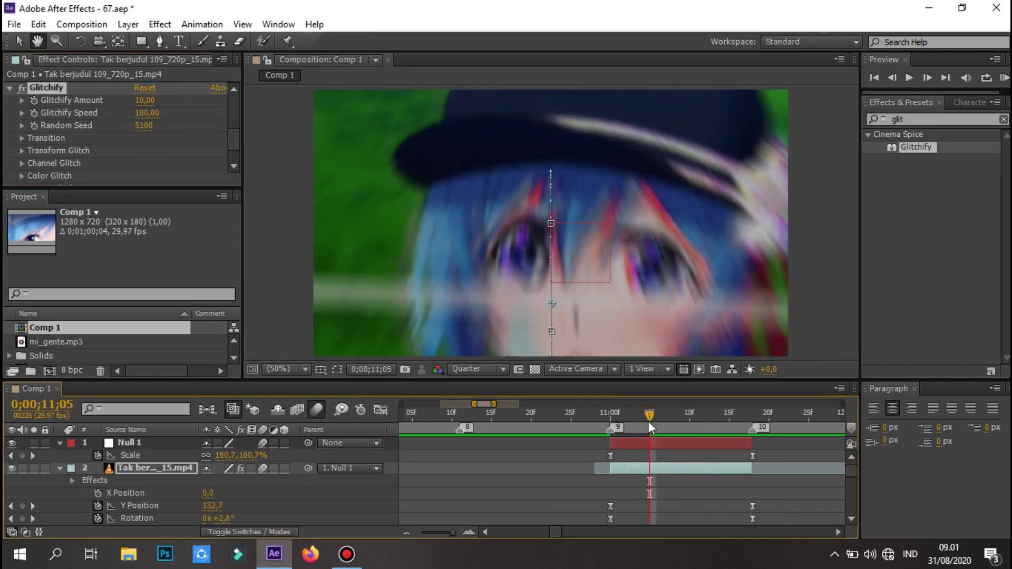
left_click_drag(620, 418, 690, 416)
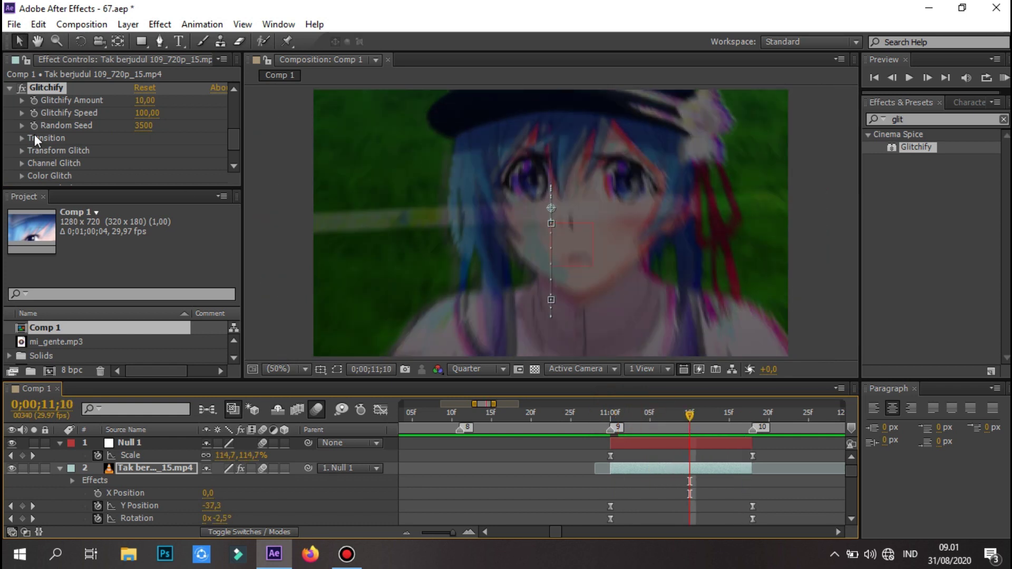
Step: Set the glitch Transition Softness to 10 and preview the result
scroll(121, 131, "down", 3)
scroll(121, 131, "down", 2)
left_click(22, 115)
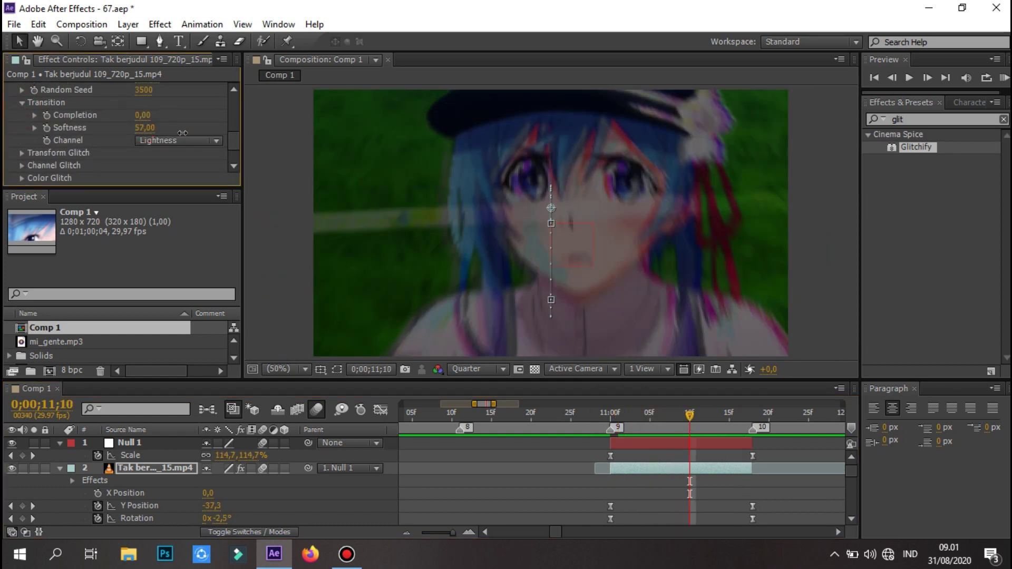
left_click_drag(142, 115, 159, 120)
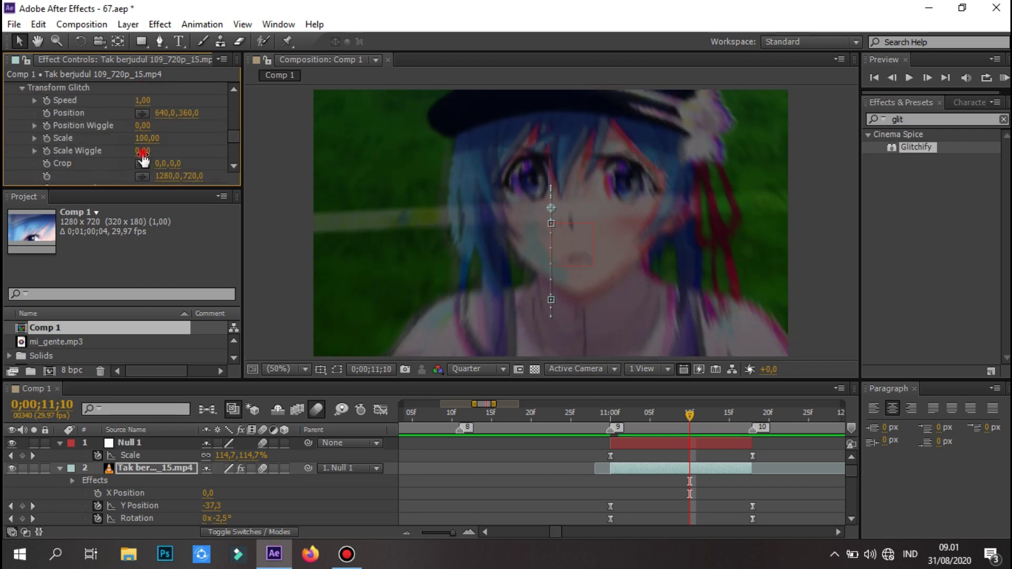
left_click(1004, 78)
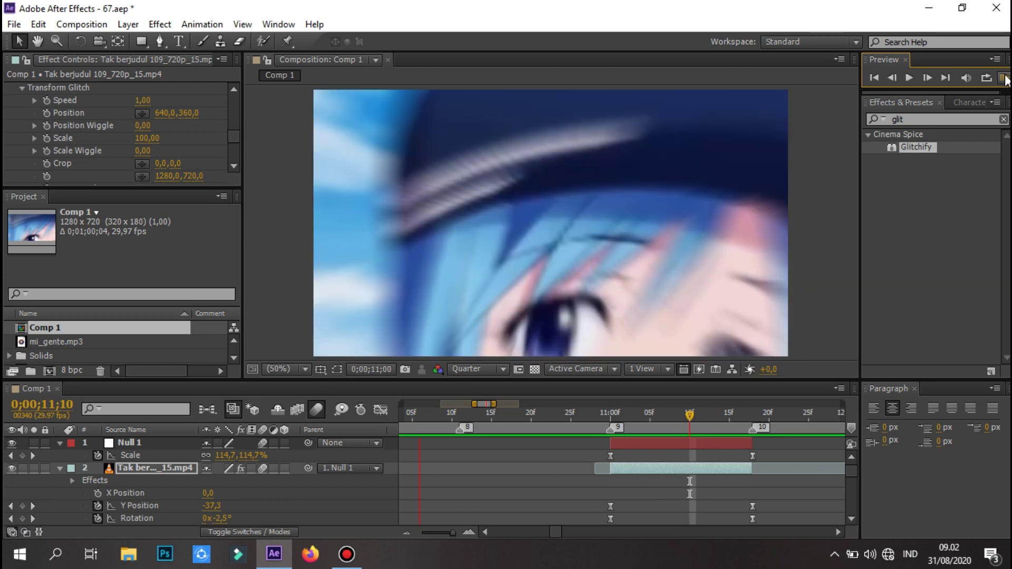
left_click(600, 398)
scroll(121, 131, "up", 10)
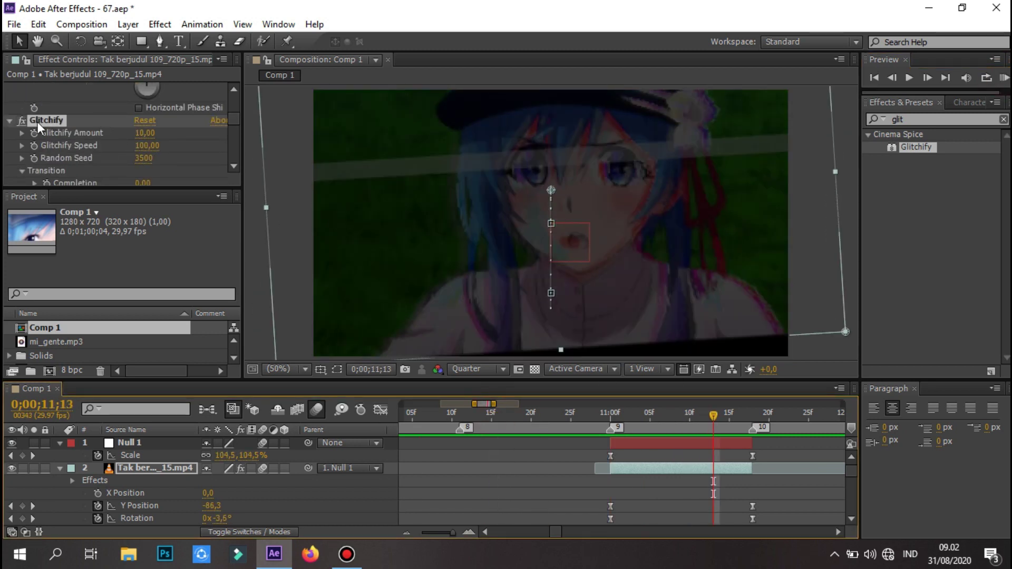
left_click(1002, 78)
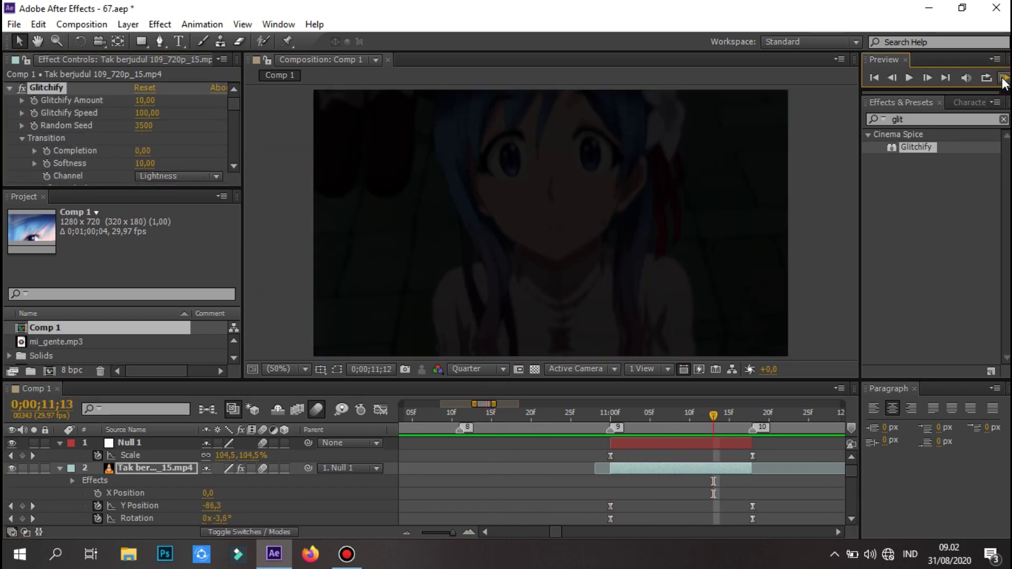
left_click(690, 298)
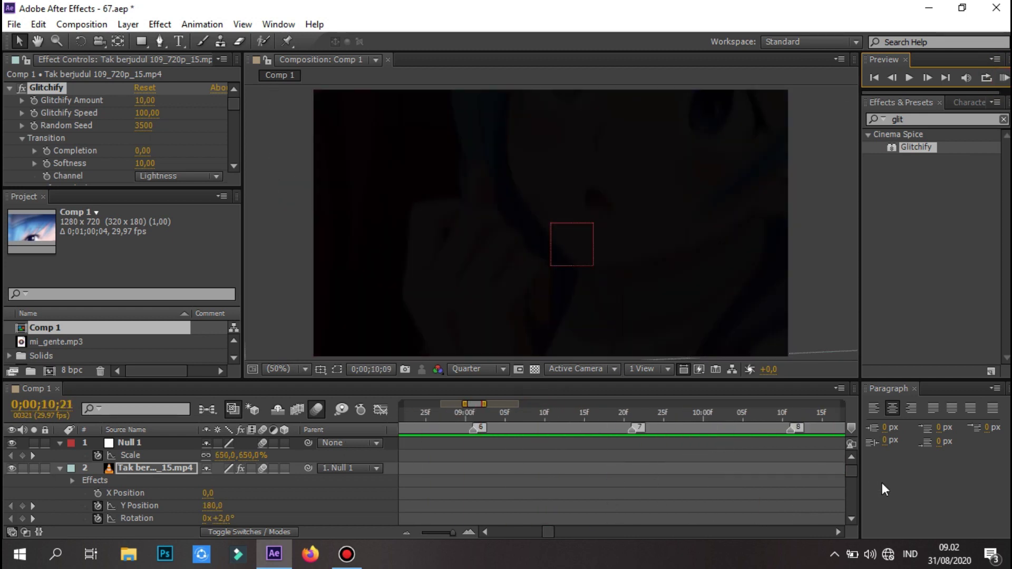
Step: Save the project and apply S_TVDamage to the clip on layer 11
left_click(14, 24)
left_click(80, 131)
left_click_drag(685, 417, 660, 465)
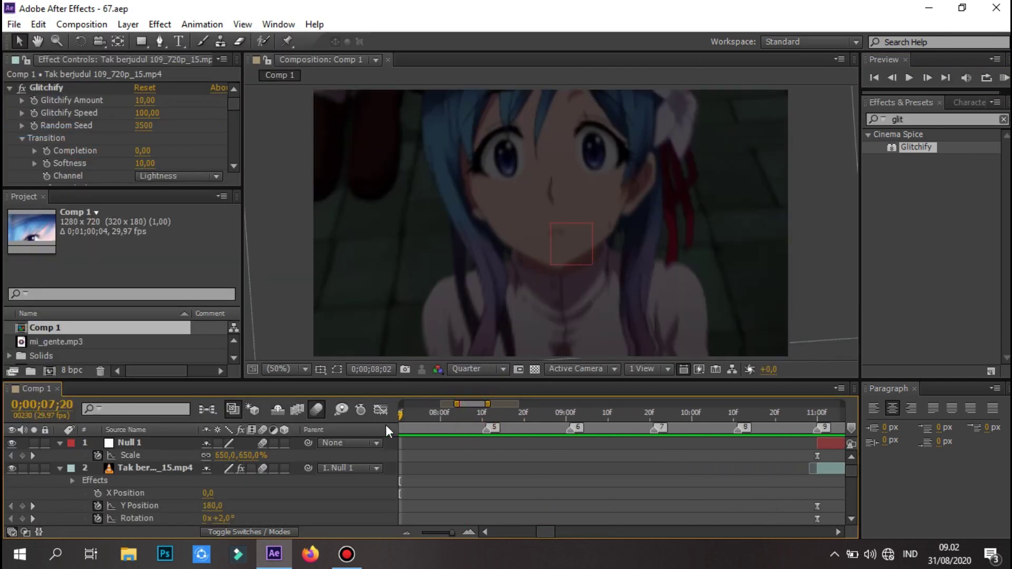
scroll(688, 476, "down", 10)
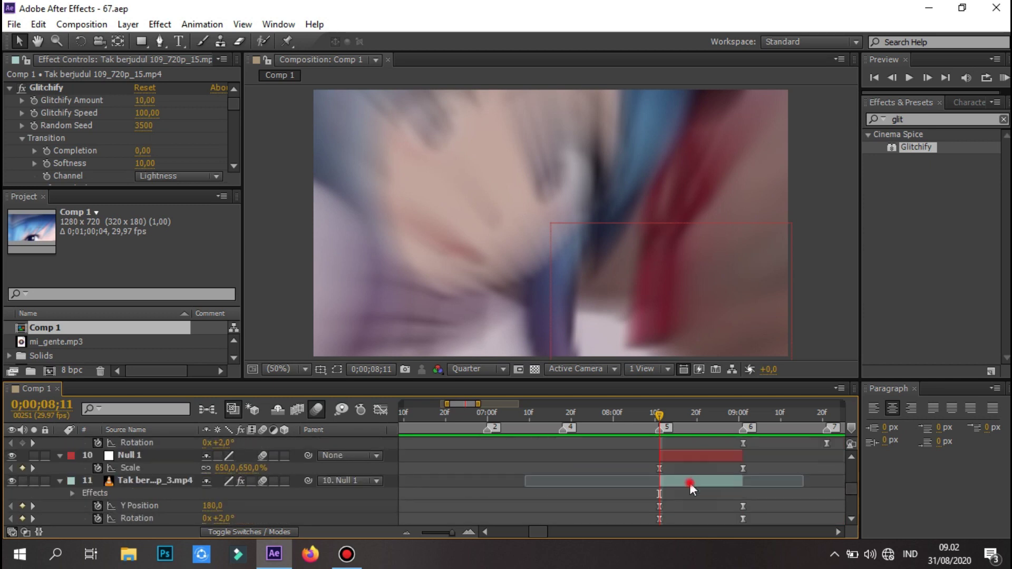
left_click(690, 481)
double_click(939, 119)
type("tv")
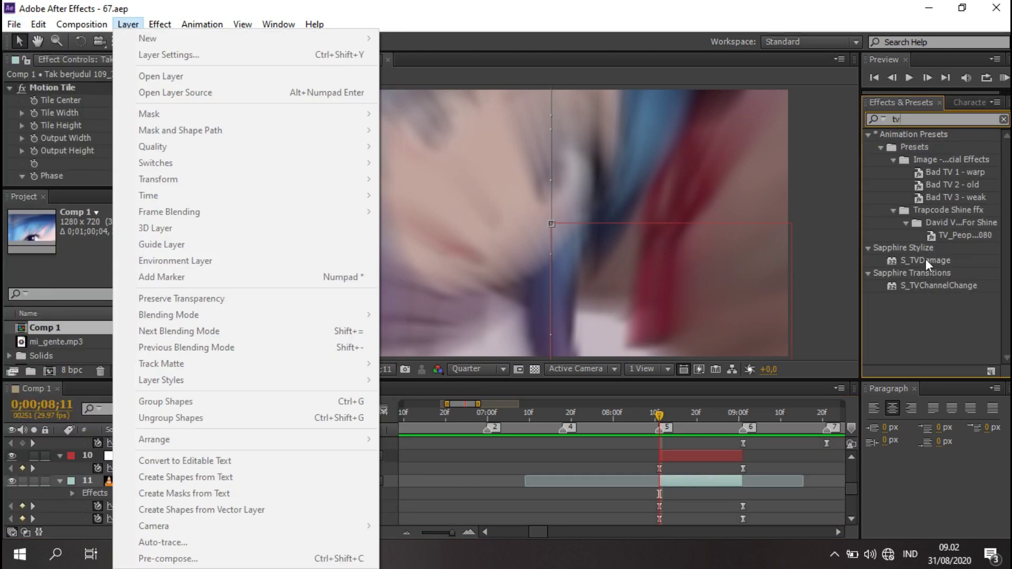
left_click_drag(928, 260, 751, 494)
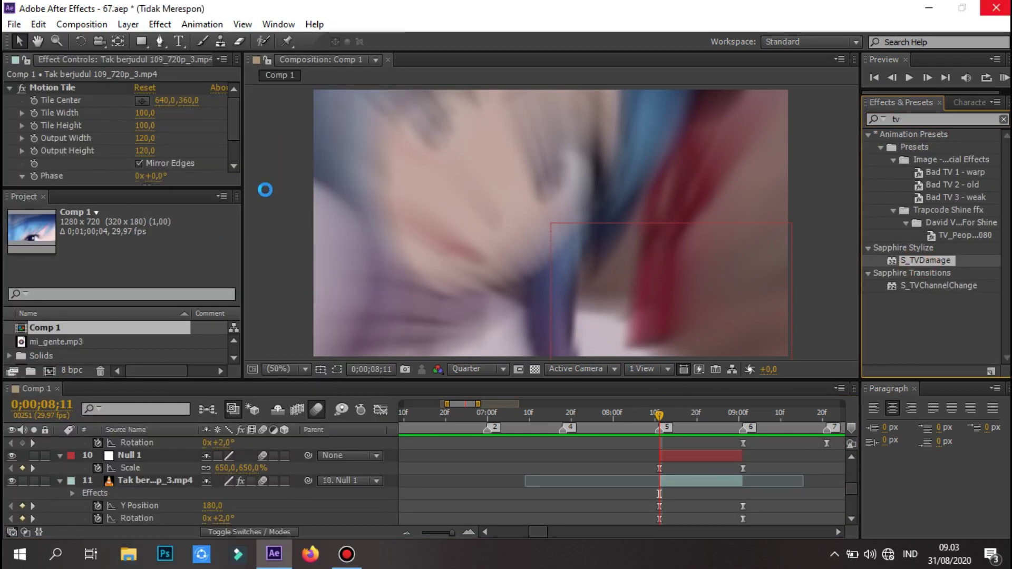
Step: At frame 8;18, adjust S_TVDamage's Fast Forward Amount and preview the streaking
left_click(689, 412)
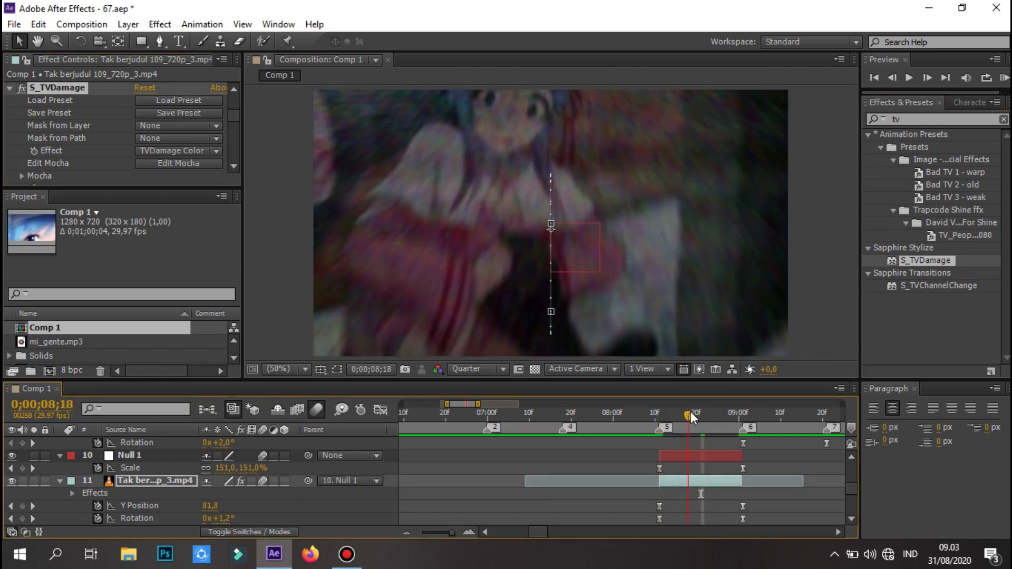
scroll(158, 137, "down", 5)
scroll(158, 137, "down", 5)
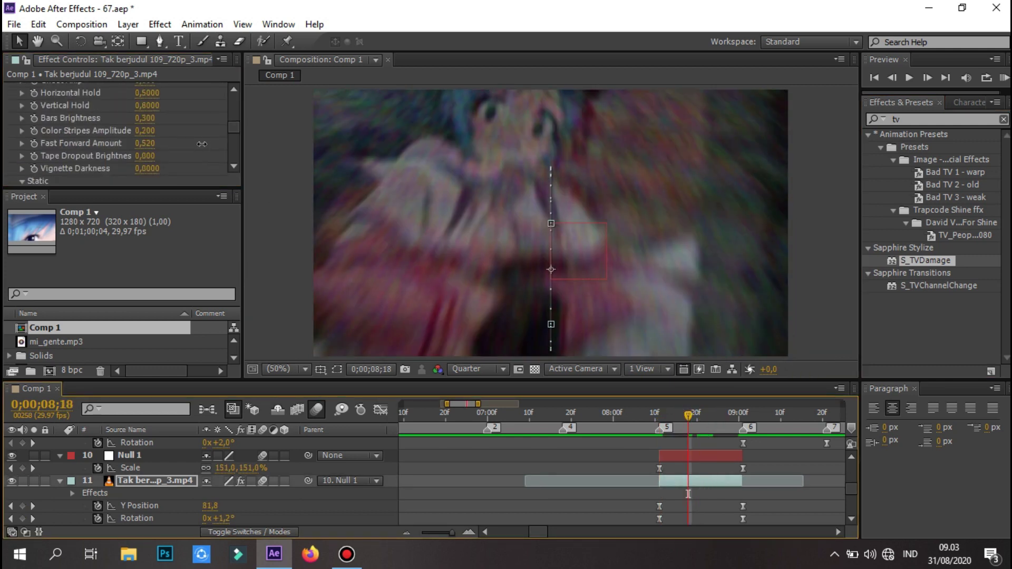
left_click_drag(202, 144, 158, 144)
left_click(1005, 78)
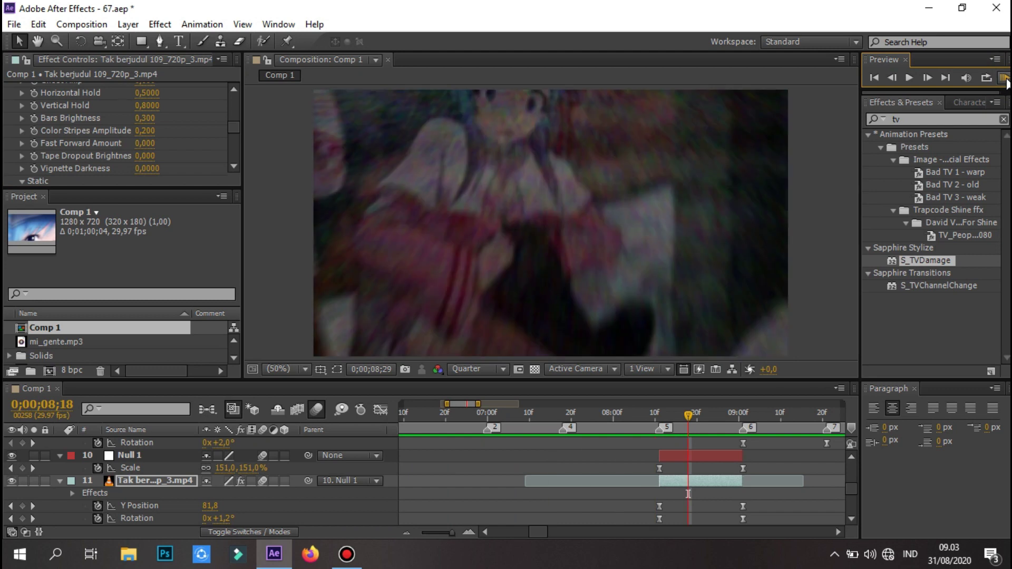
mouse_move(147, 144)
left_mouse_down()
mouse_move(218, 147)
mouse_move(160, 149)
left_mouse_up()
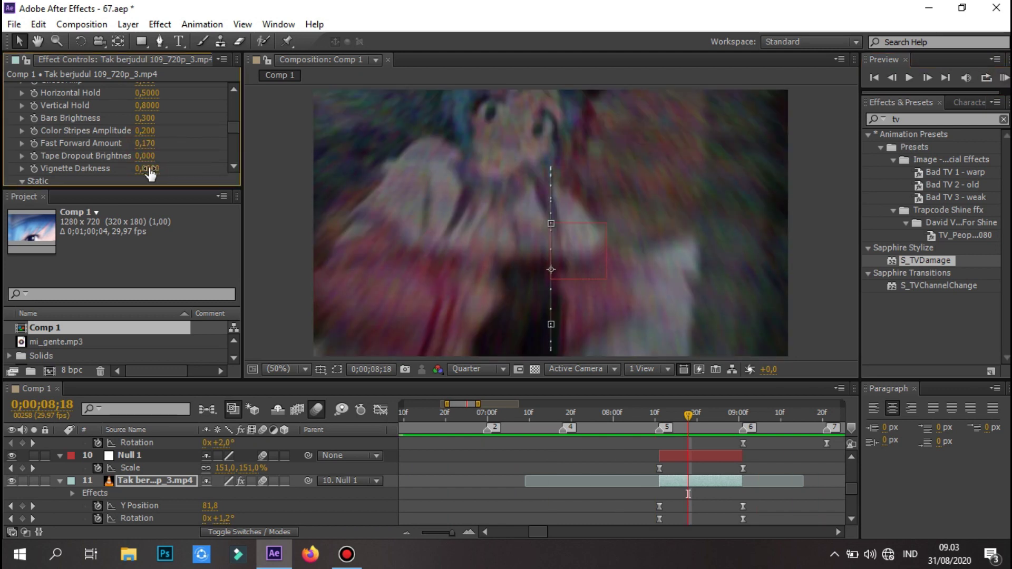
left_click_drag(145, 145, 192, 149)
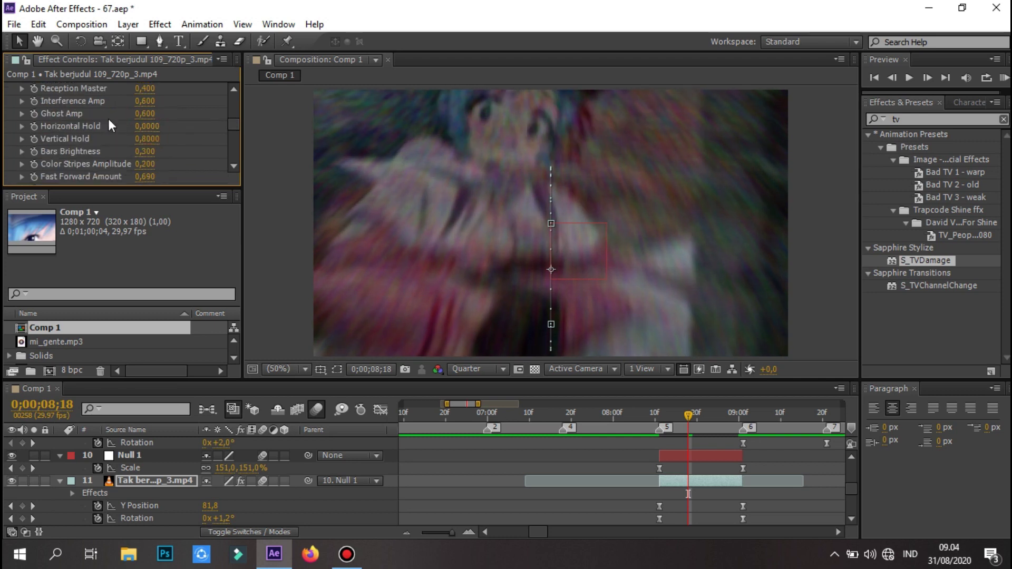
Step: Set Reception Master to zero and preview the transition up to 08;23
scroll(151, 153, "up", 2)
left_click(21, 146)
left_click_drag(148, 129, 121, 129)
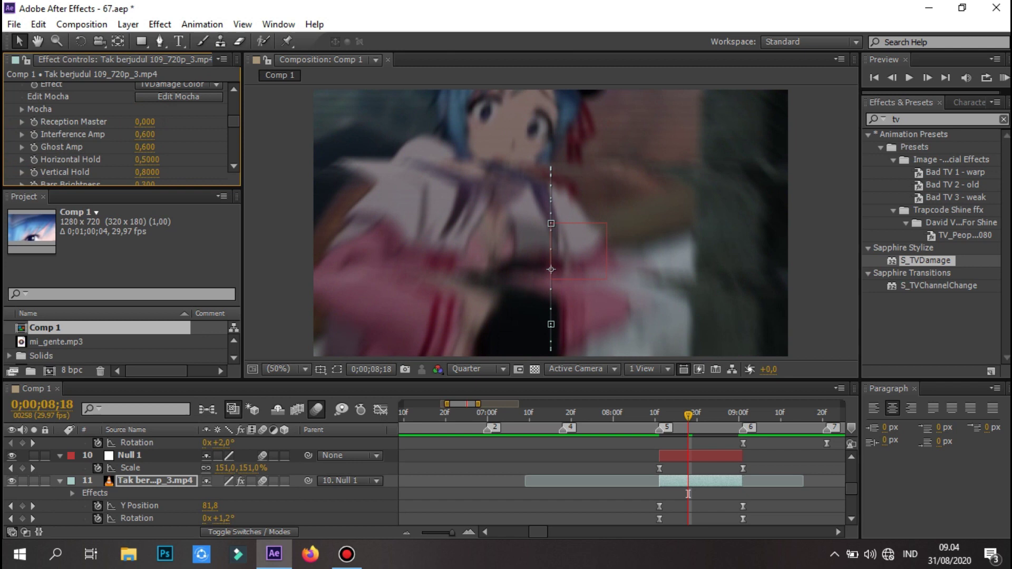
left_click(1003, 78)
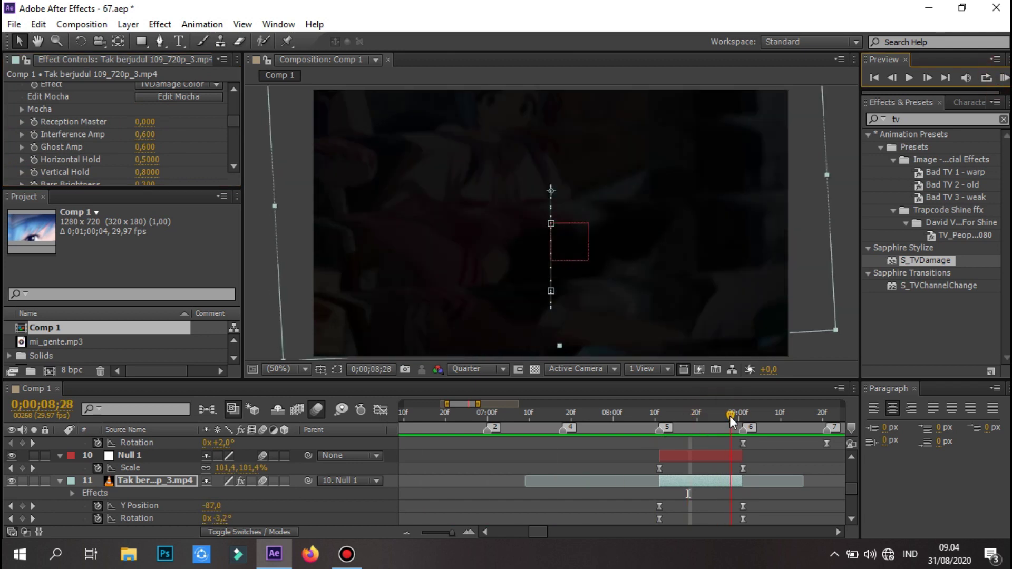
left_click(711, 413)
Step: Select S_TVDamage in Effect Controls and delete it from the clip
scroll(190, 182, "down", 6)
scroll(189, 181, "up", 5)
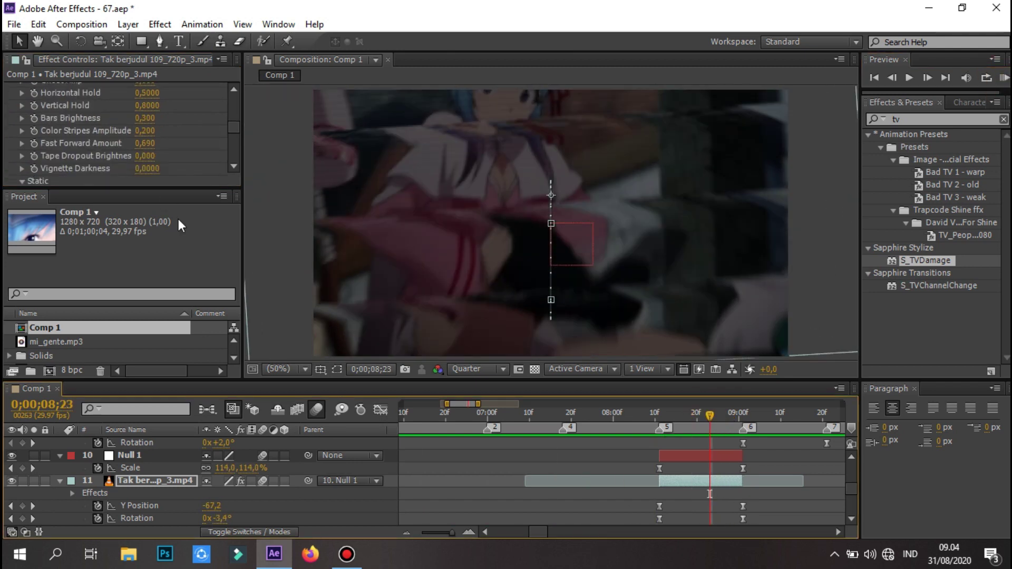
left_click(55, 120)
scroll(58, 101, "down", 2)
left_click(1004, 78)
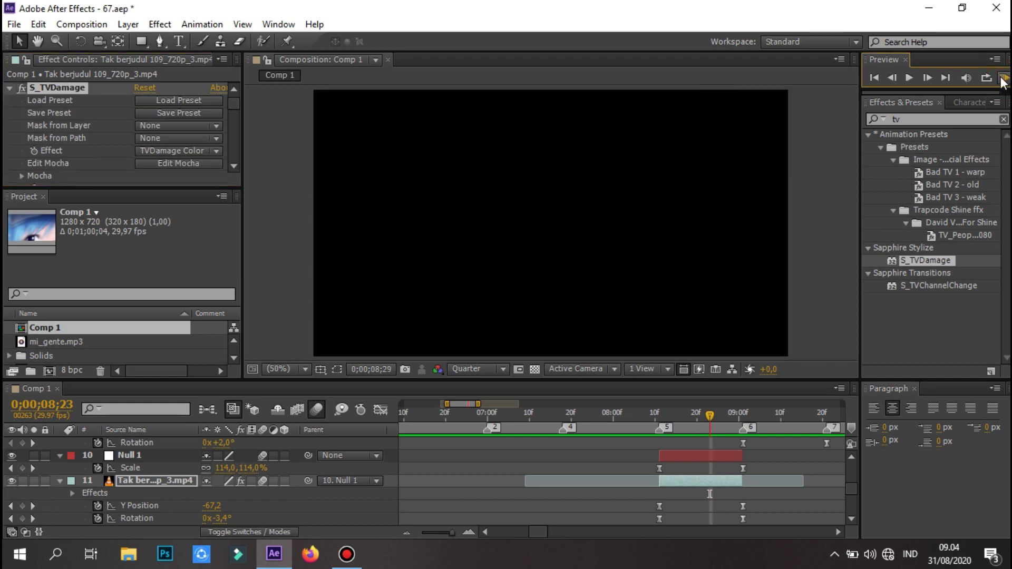
key("Delete")
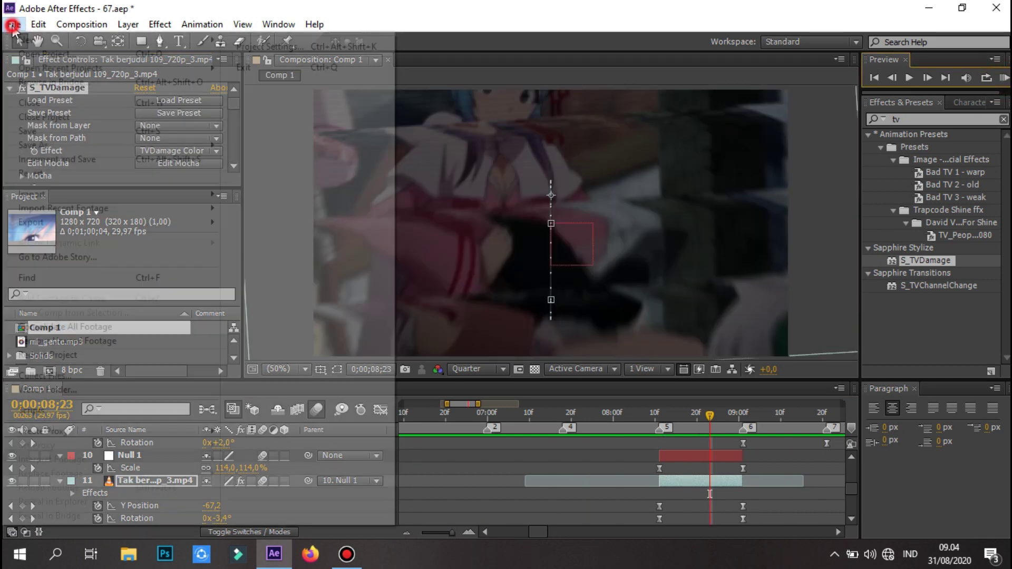
Step: Add a new adjustment layer trimmed to start at the zoom transition
right_click(69, 478)
mouse_move(90, 323)
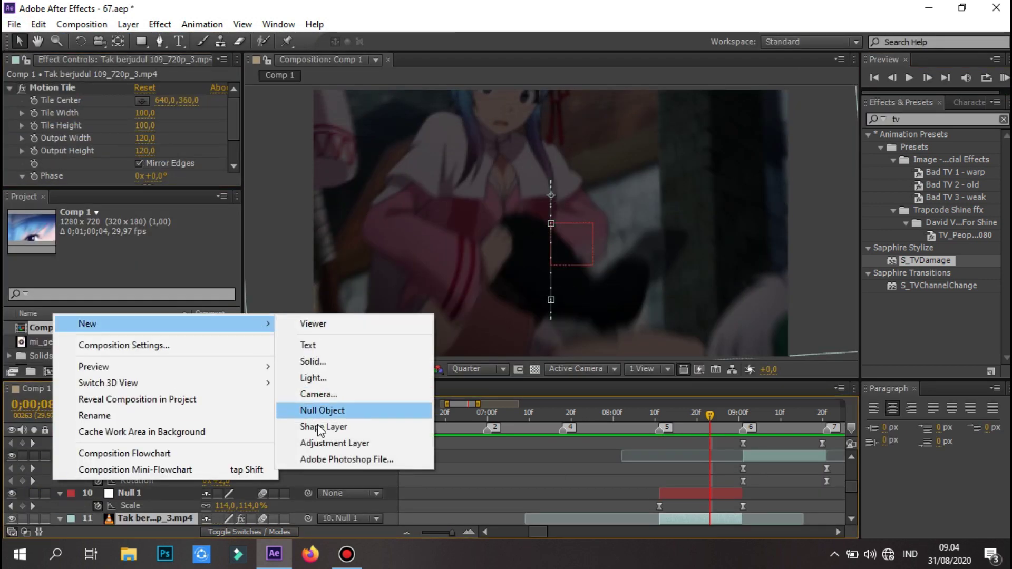
left_click(340, 443)
scroll(153, 519, "down", 3)
scroll(153, 520, "down", 5)
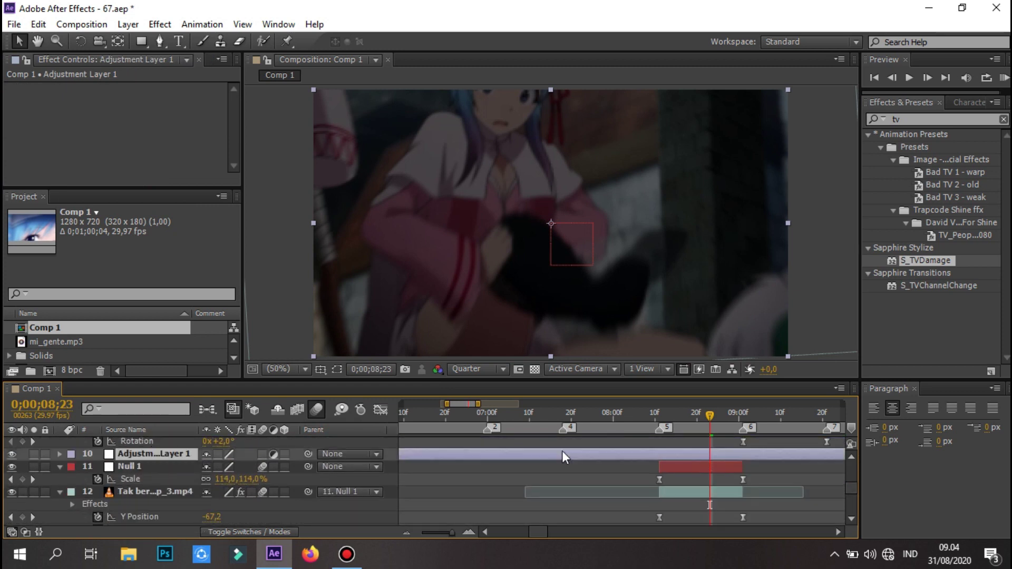
left_click_drag(744, 419, 659, 417)
key("alt+bracketleft")
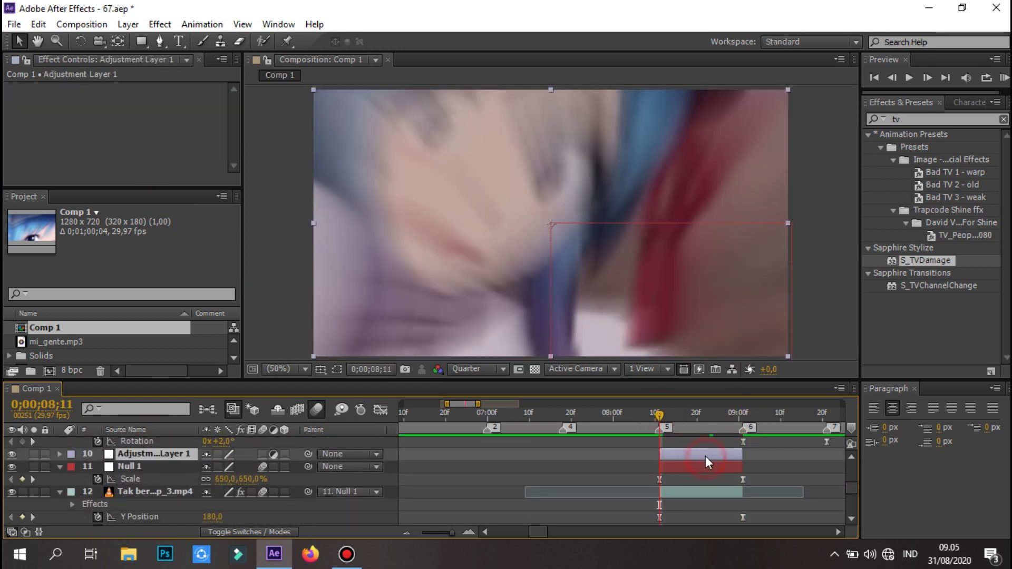
Step: Apply S_TVDamage to the adjustment layer: Reception Master 0.090, Fast Forward 0.210, adjusted Vignette Darkness
double_click(939, 260)
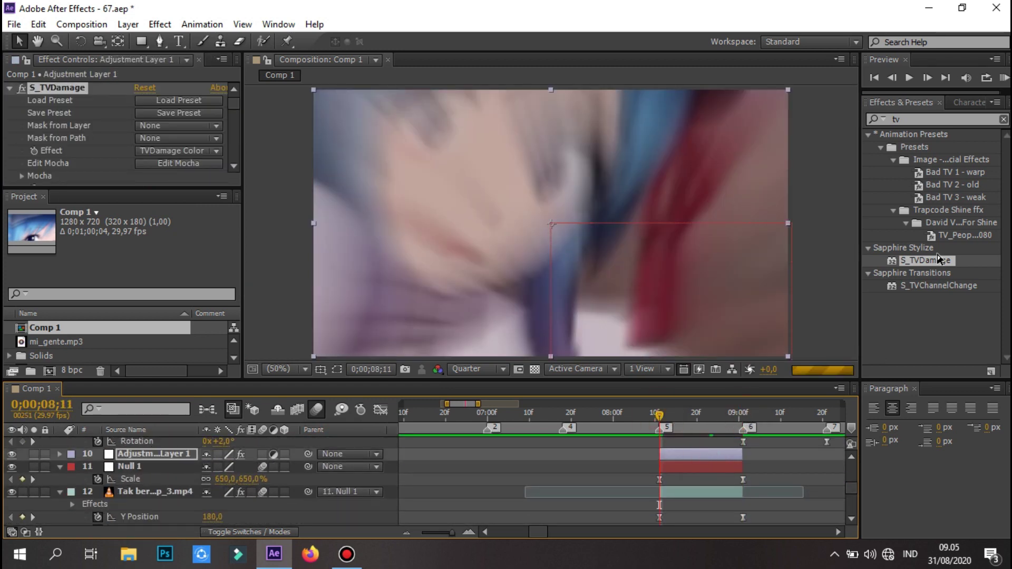
left_click(712, 419)
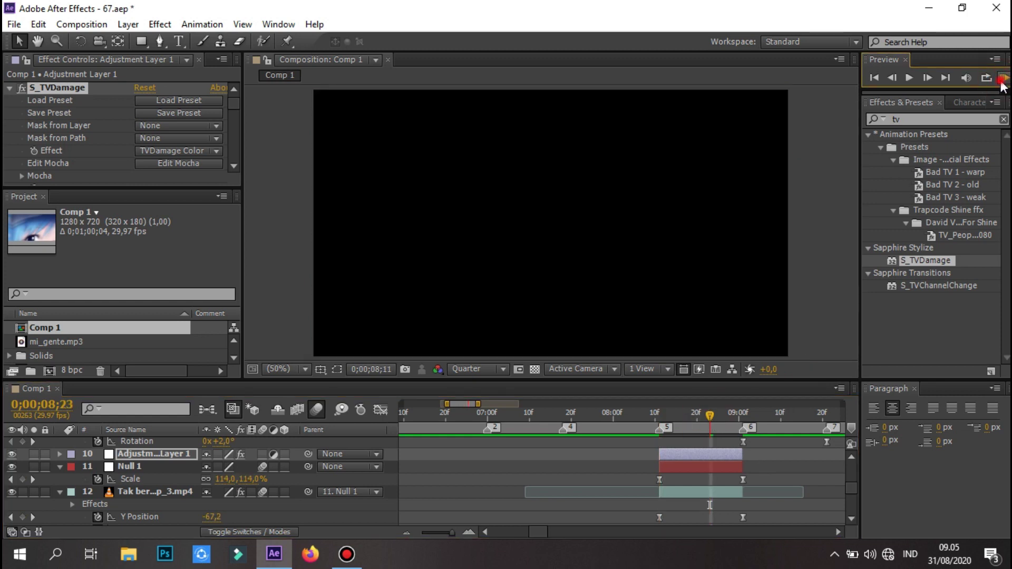
left_click_drag(121, 190, 121, 285)
scroll(152, 242, "down", 3)
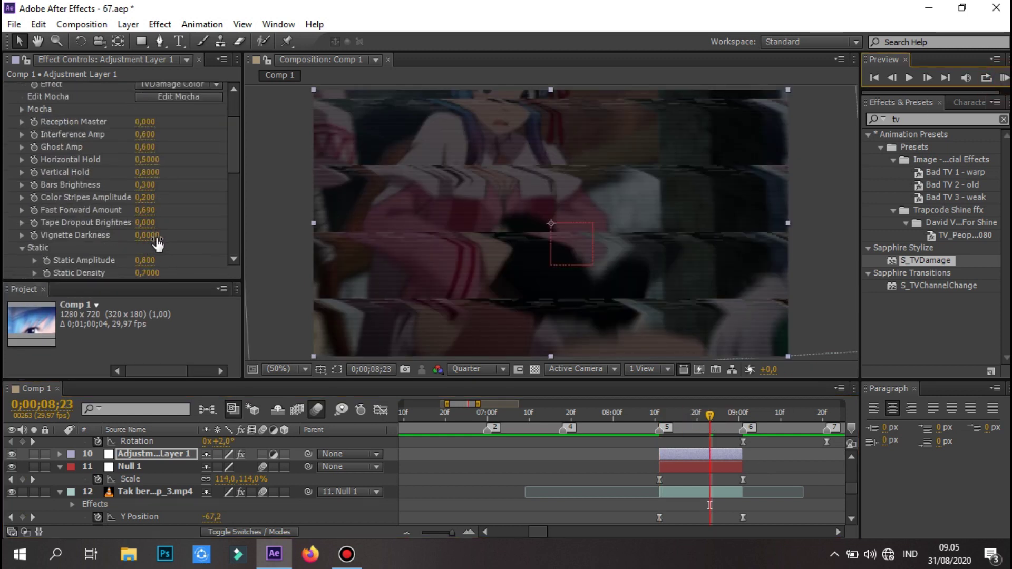
mouse_move(178, 125)
left_mouse_down()
mouse_move(160, 128)
mouse_move(610, 153)
left_mouse_up()
left_click_drag(145, 210, 136, 211)
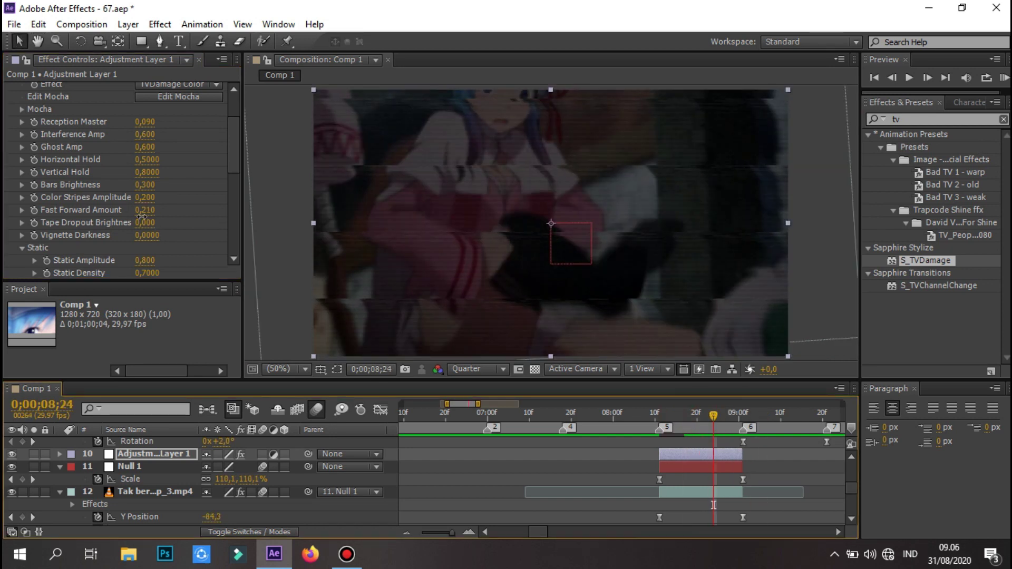
left_click_drag(150, 238, 219, 238)
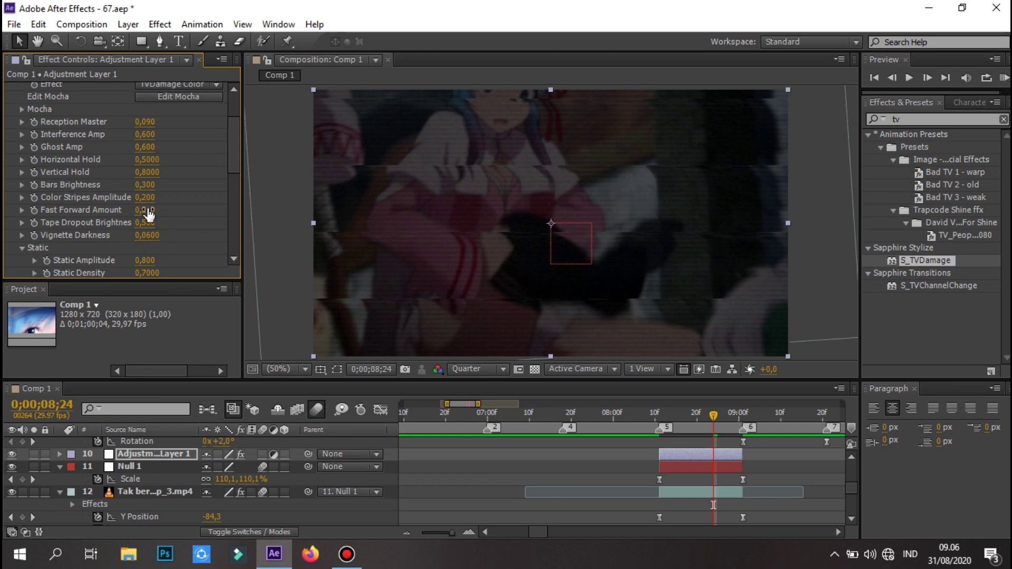
scroll(117, 228, "down", 3)
scroll(29, 189, "up", 5)
left_click(22, 132)
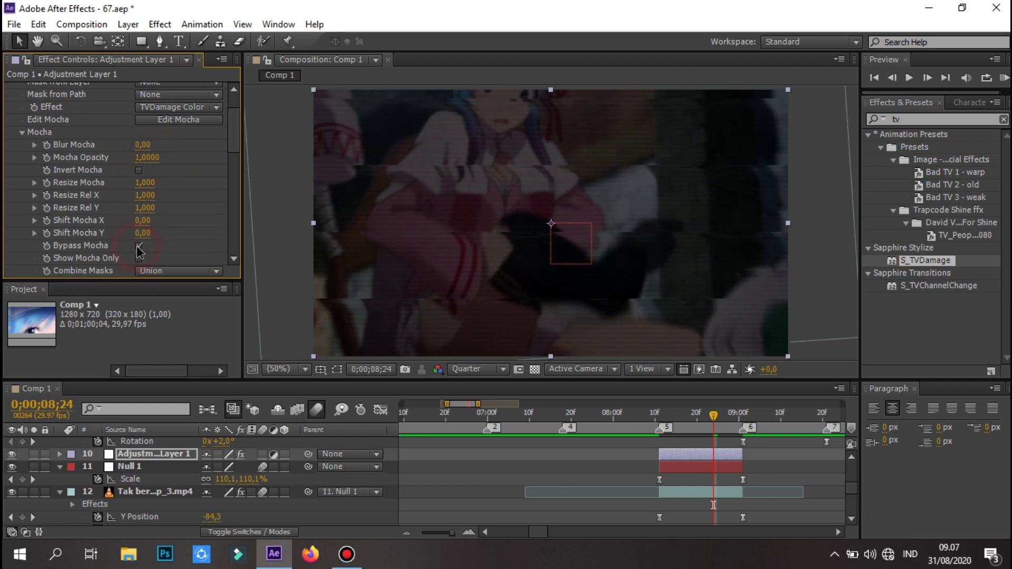
scroll(140, 259, "down", 3)
scroll(178, 243, "down", 3)
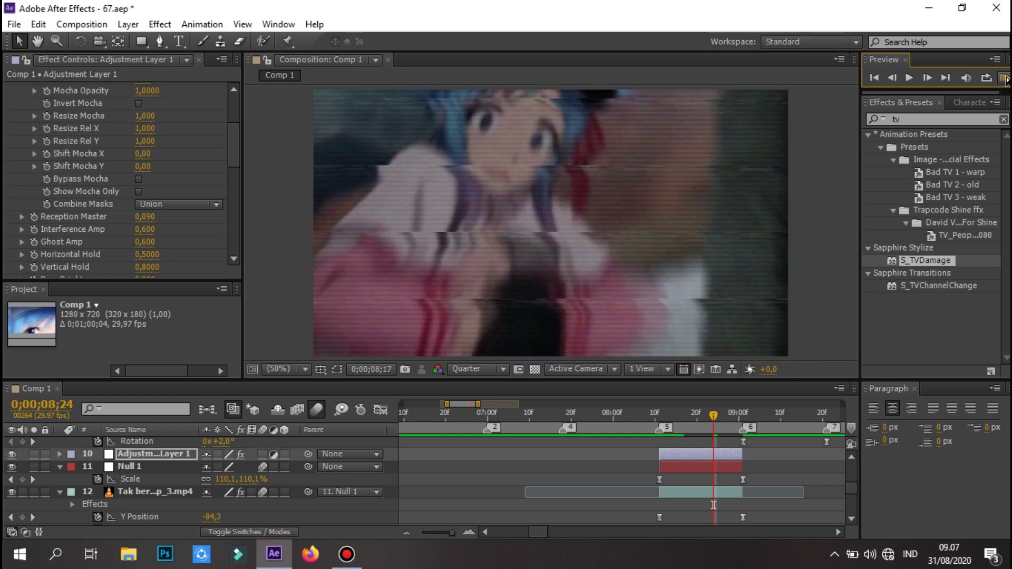
Step: Search 'mag' and apply Magic Bullet Looks to the adjustment layer
left_click(928, 119)
type("mag")
left_click(878, 120)
scroll(929, 316, "down", 5)
left_click(930, 333)
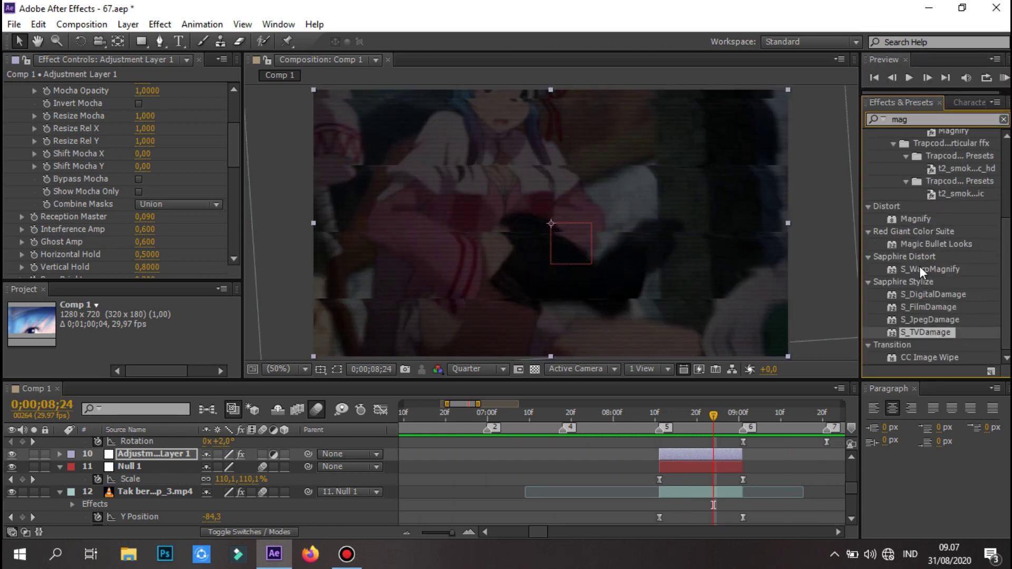
left_click_drag(936, 244, 77, 203)
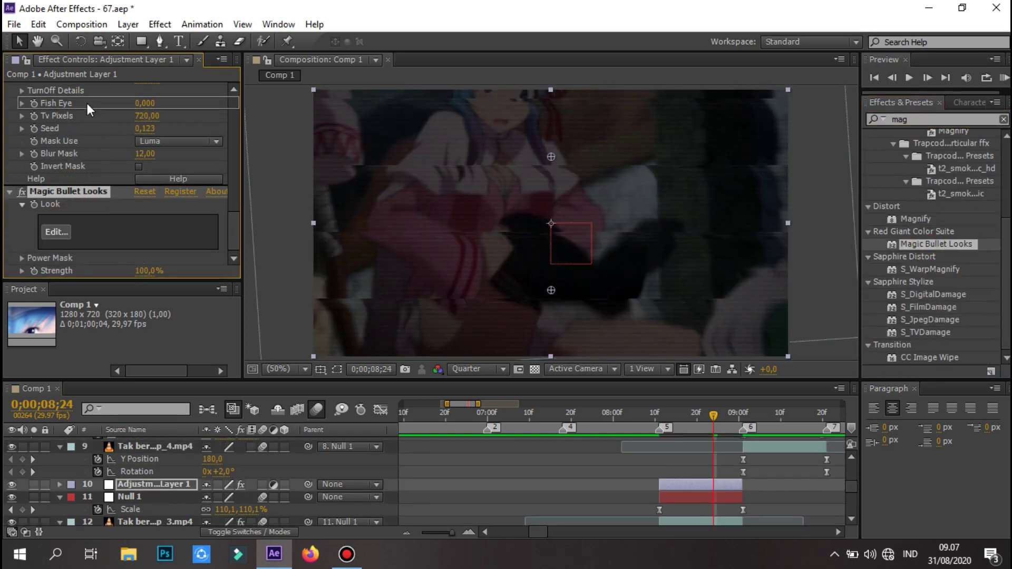
Step: Choose the Black and White look in the Looks editor and apply it
left_click(52, 129)
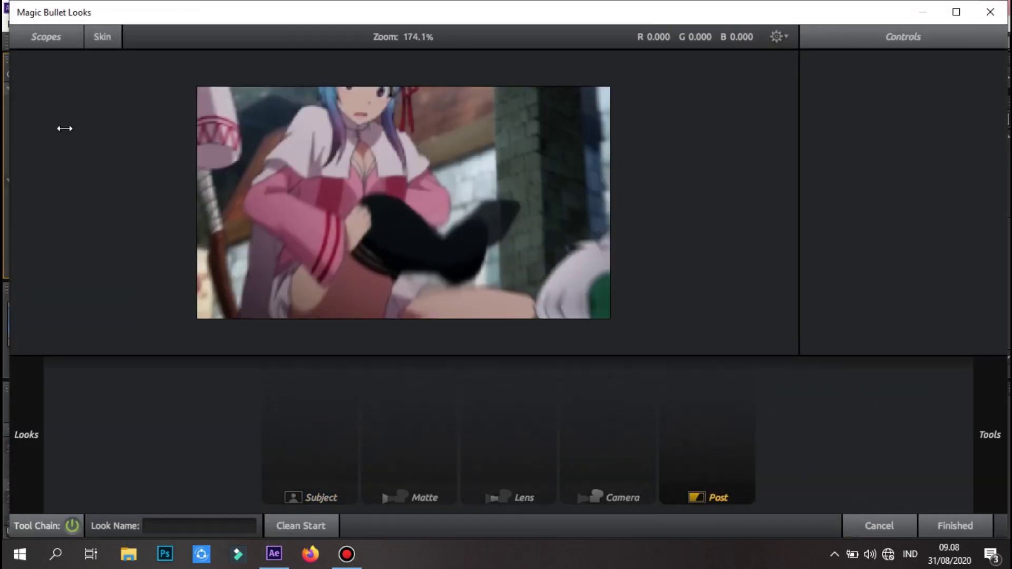
mouse_move(63, 127)
scroll(106, 222, "down", 3)
scroll(68, 242, "down", 5)
left_click(70, 233)
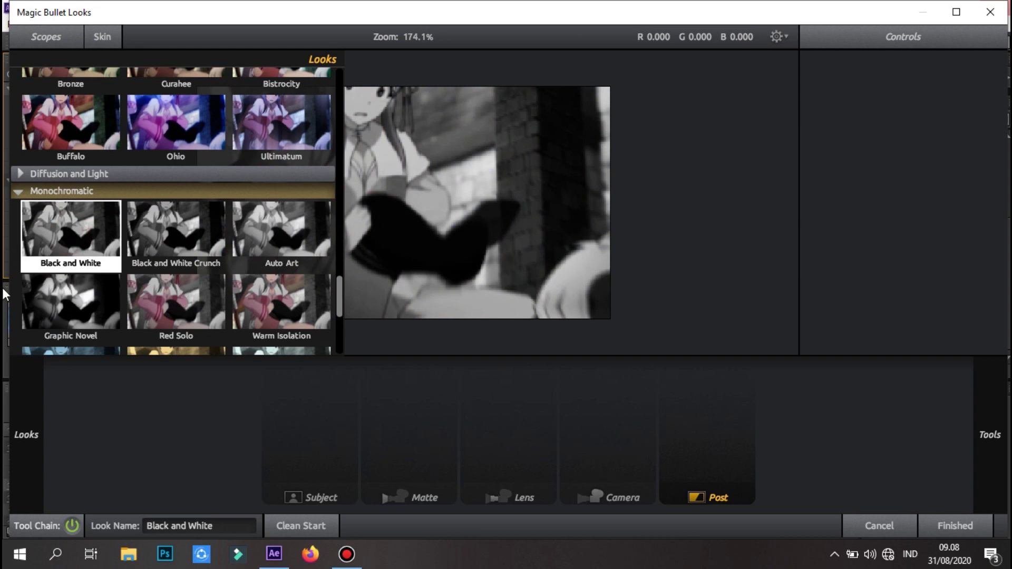
left_click(941, 527)
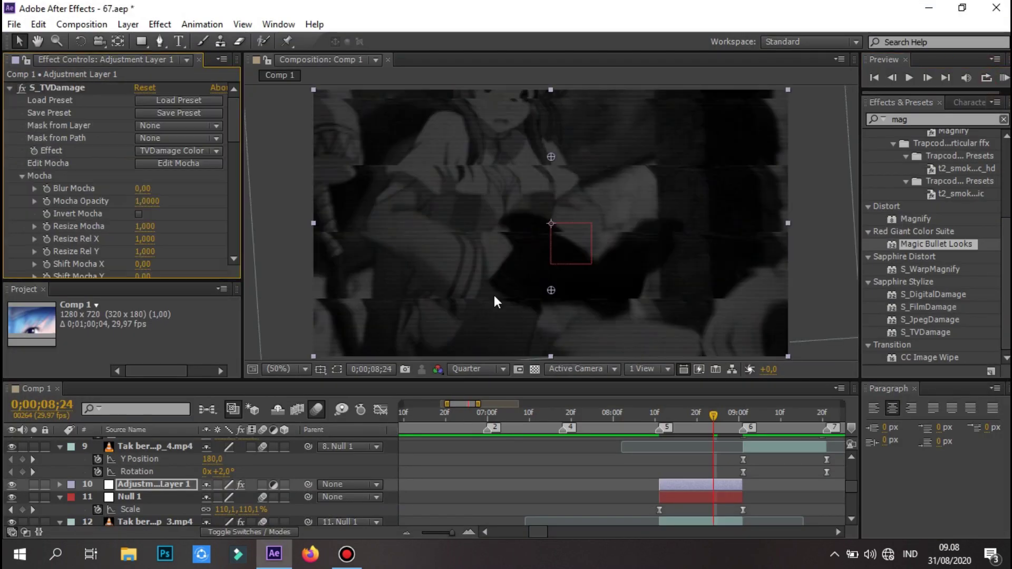
Step: Select the anime clip's layer and preview the transition with the grey look
scroll(708, 488, "down", 3)
left_click(707, 487)
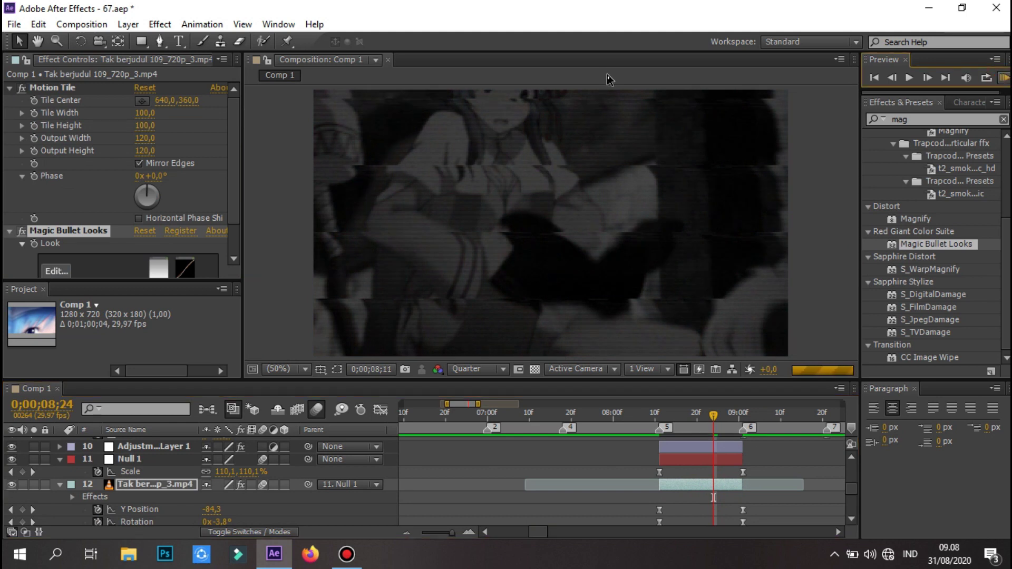
left_click(1004, 80)
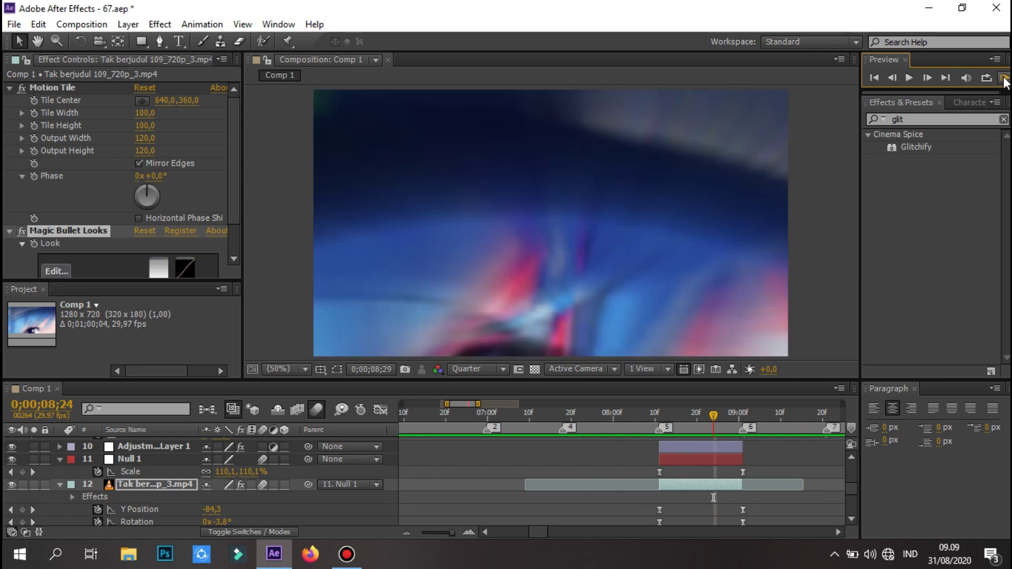
scroll(102, 249, "down", 1)
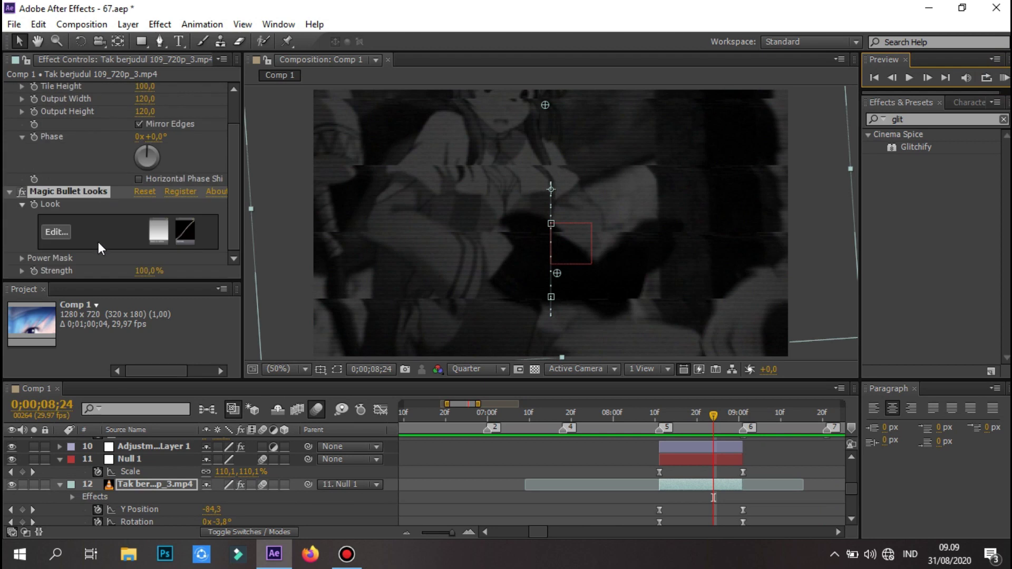
left_click(1005, 78)
Step: On the earlier clip, drop the Looks strength to 0% at its start point
key("ctrl+shift+a")
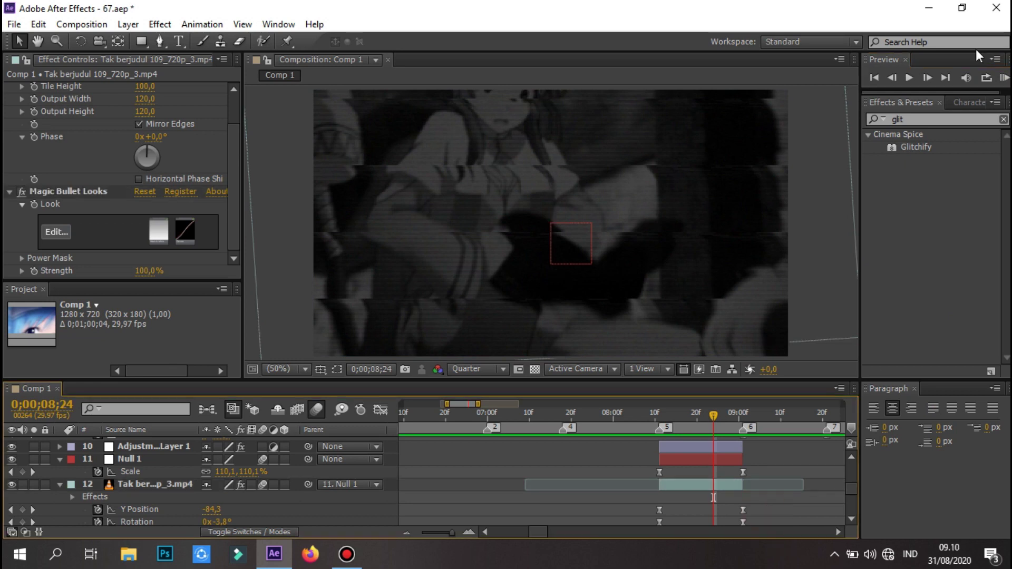
left_click_drag(671, 416, 723, 461)
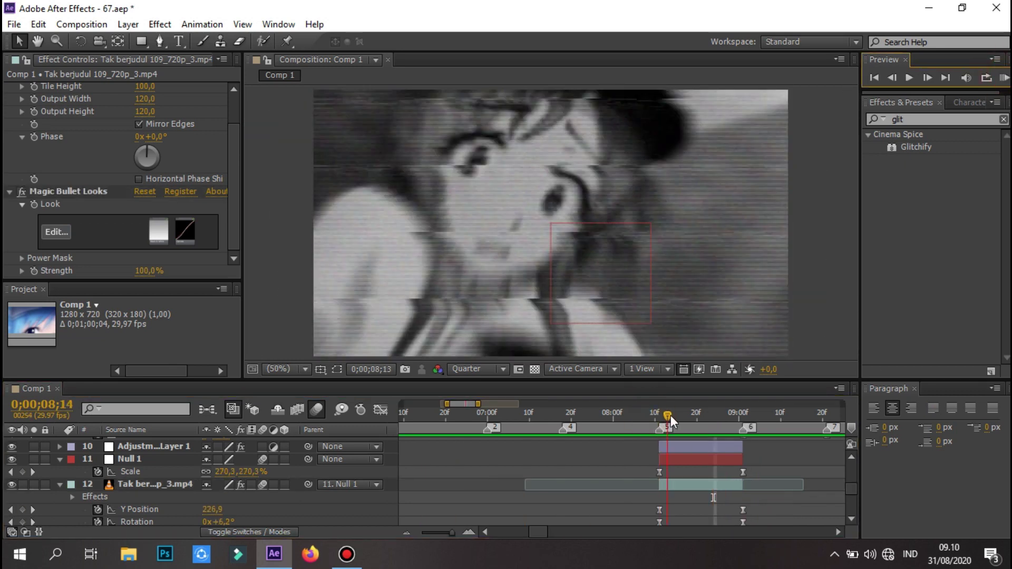
key("ctrl+Down")
key("ctrl+Down")
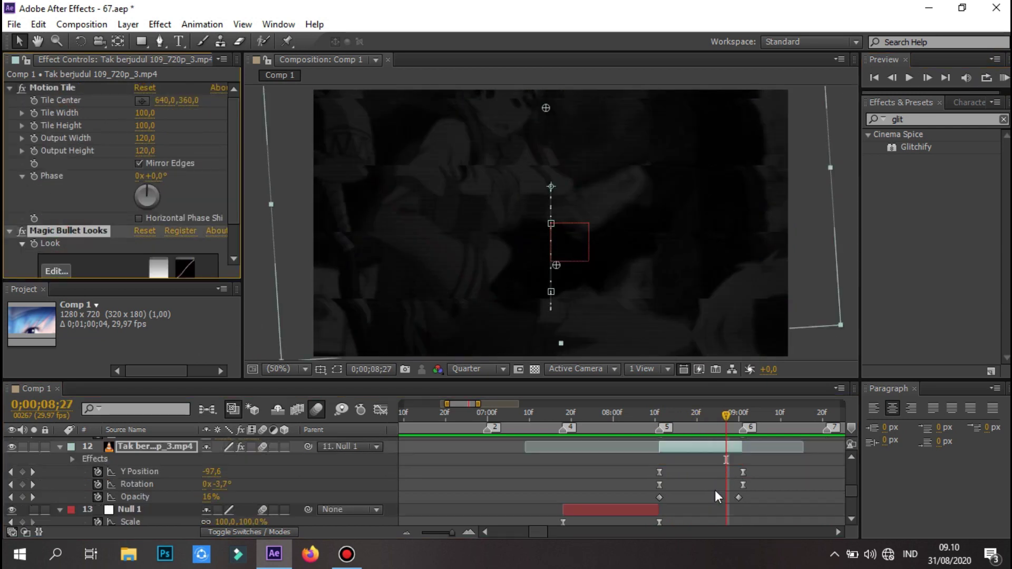
key("i")
key("ctrl+v")
left_click(562, 482)
Step: Preview the Looks strength fade, then jump to the next cut near 10;22
left_click(1004, 79)
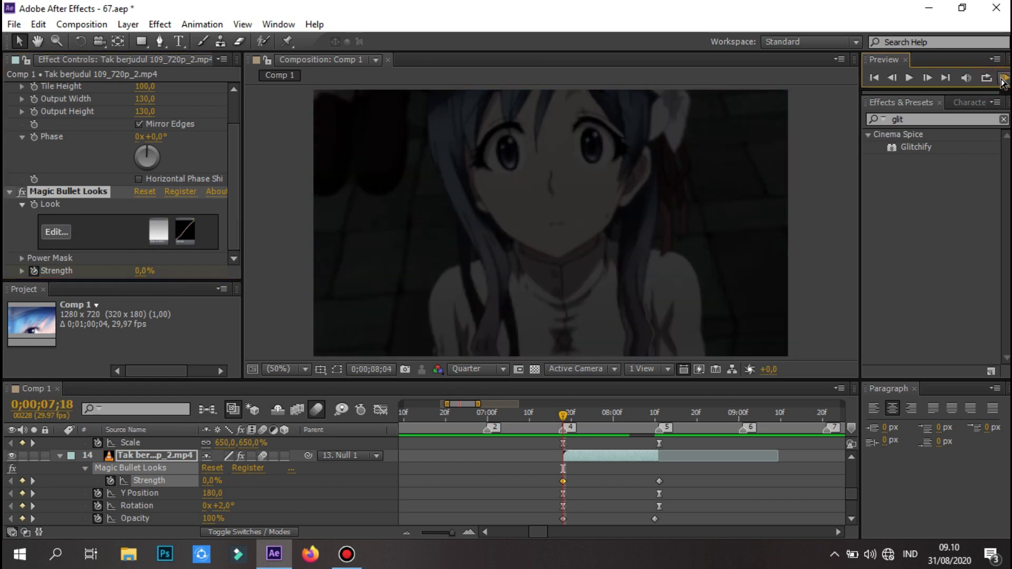
left_click(666, 481)
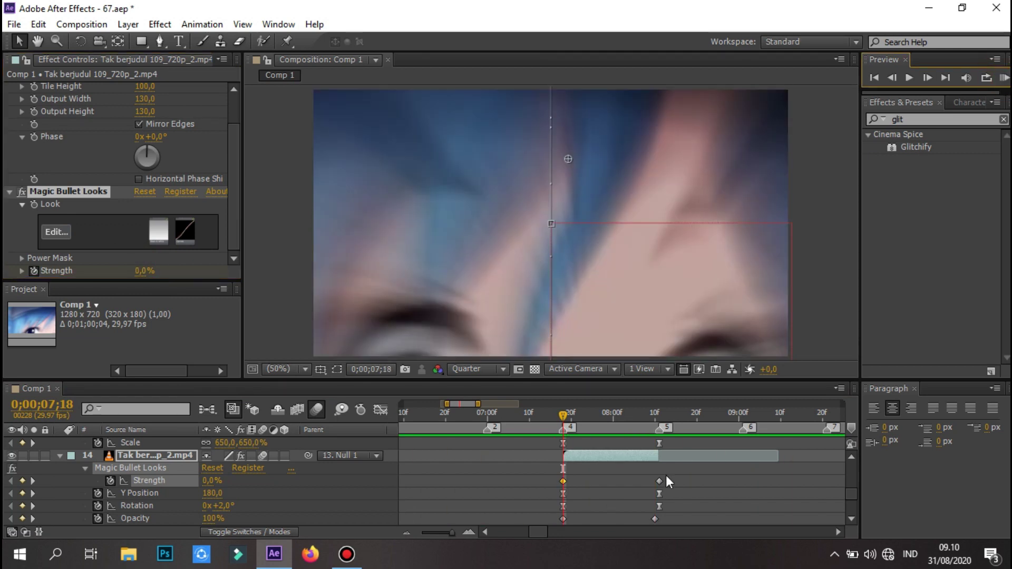
left_click(1004, 79)
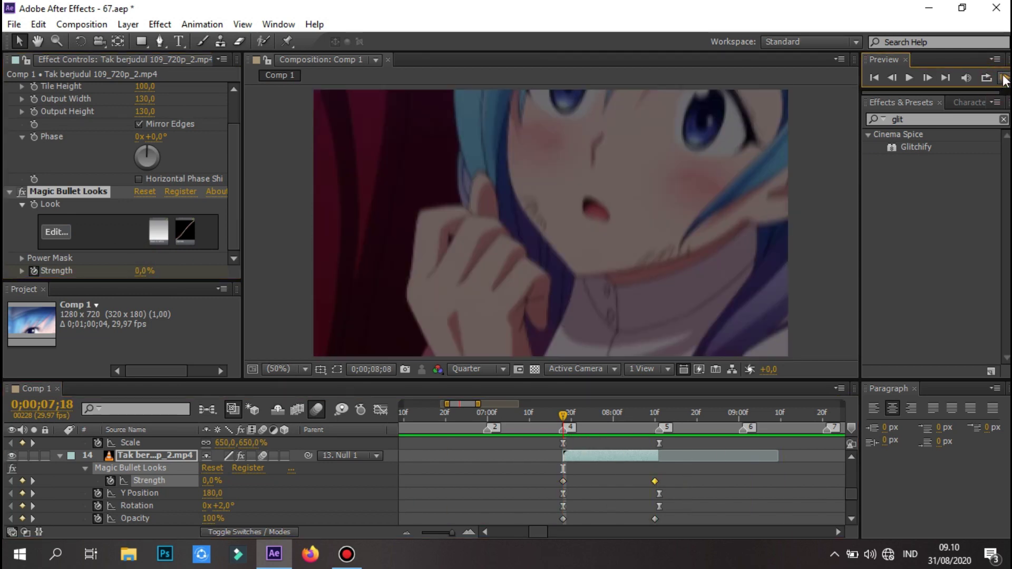
left_click(718, 412)
Step: Create a new adjustment layer trimmed to the 11;00–11;20 cut
scroll(648, 469, "up", 5)
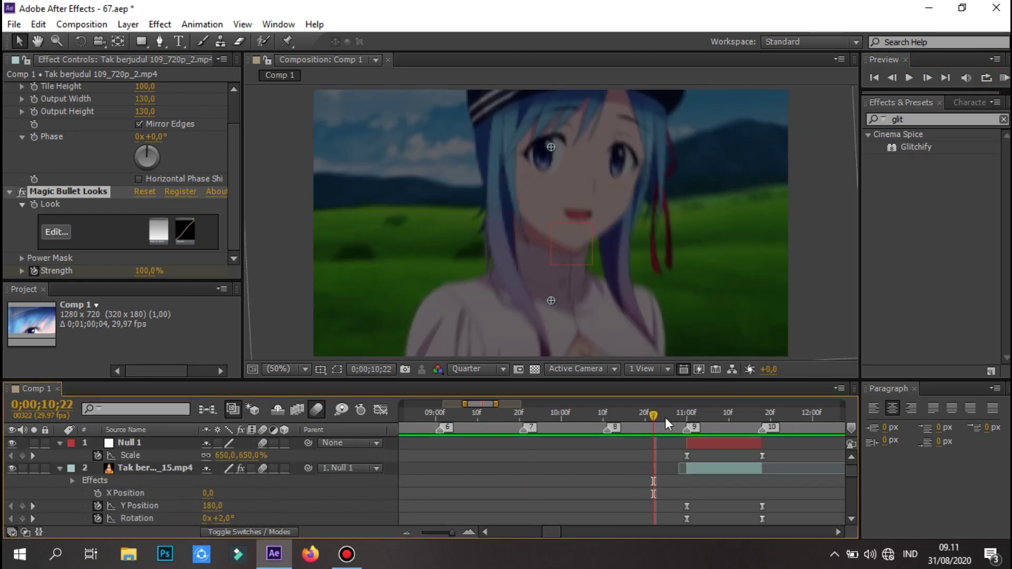
left_click(725, 414)
left_click_drag(724, 415, 686, 413)
right_click(79, 471)
mouse_move(105, 296)
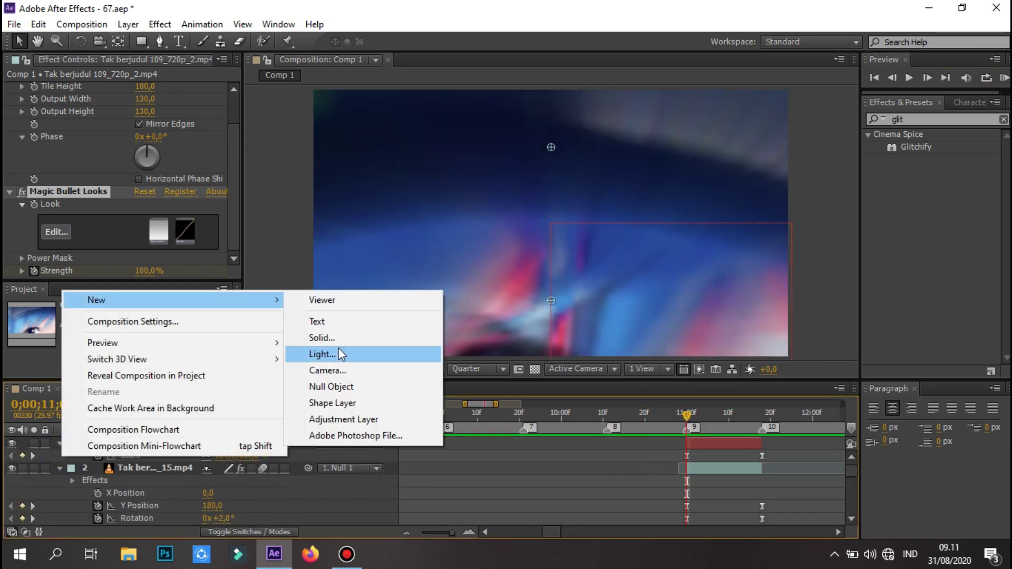
left_click(337, 417)
key("alt+bracketleft")
left_click_drag(844, 443, 762, 443)
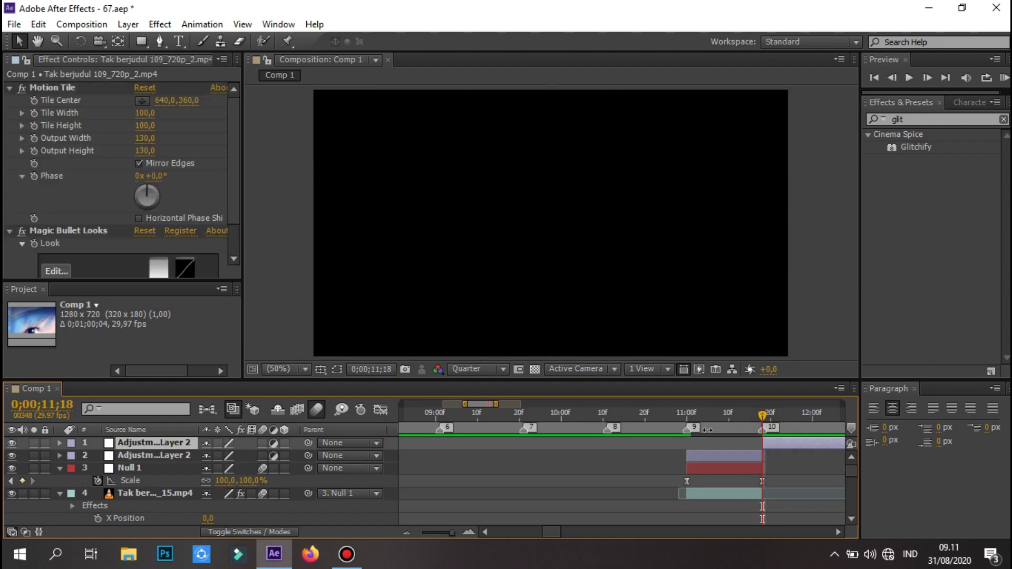
Step: Apply Glitchify to the adjustment layer (Amount 10, Speed 100, Random Seed 3500)
left_click(153, 481)
left_click(731, 444)
key("ctrl+v")
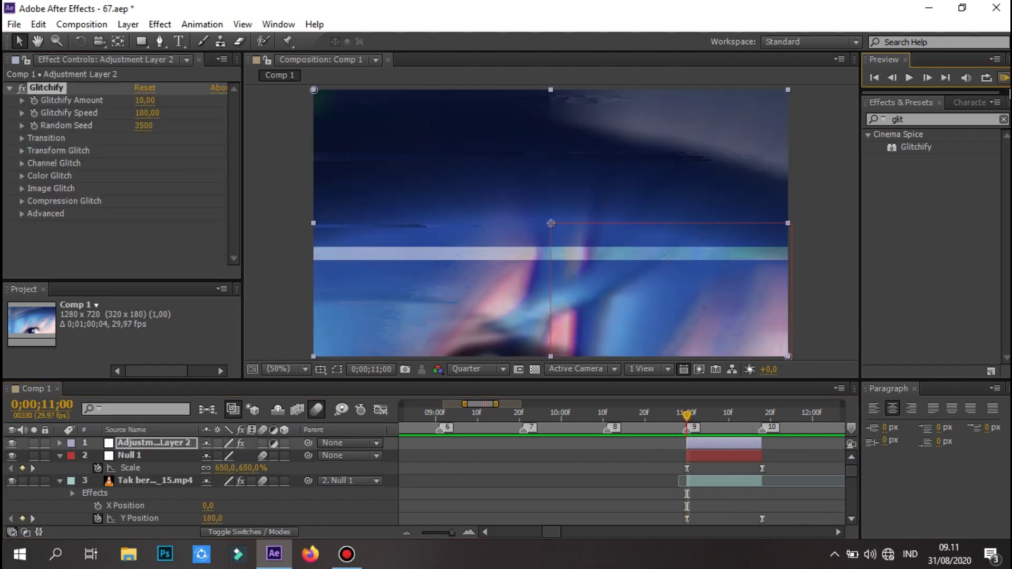
left_click(742, 417)
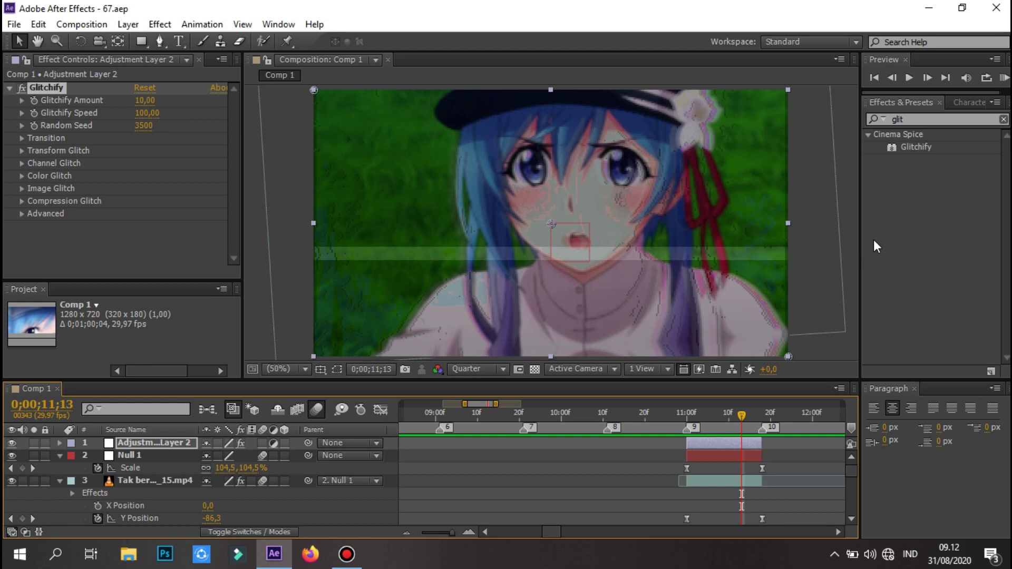
Step: Set Transform Glitch Position Wiggle to 5 and Speed to 15
left_click(23, 148)
scroll(81, 194, "down", 1)
left_click(142, 170)
type("5")
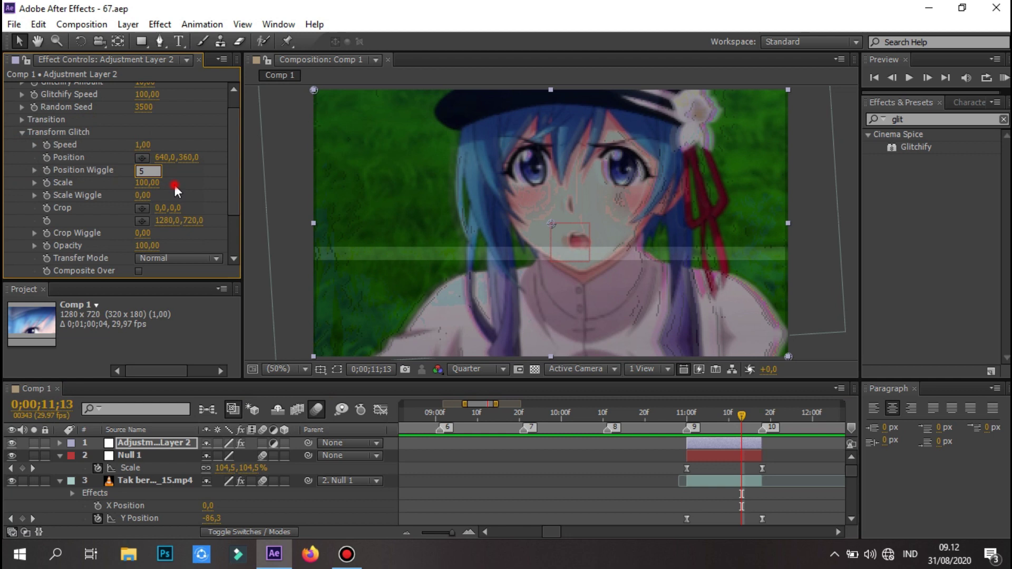
left_click(142, 144)
type("15")
left_click(182, 143)
Step: Set Glitchify Speed to 60 and preview the glitch
left_click(146, 95)
scroll(153, 102, "up", 1)
type("60")
left_click(181, 117)
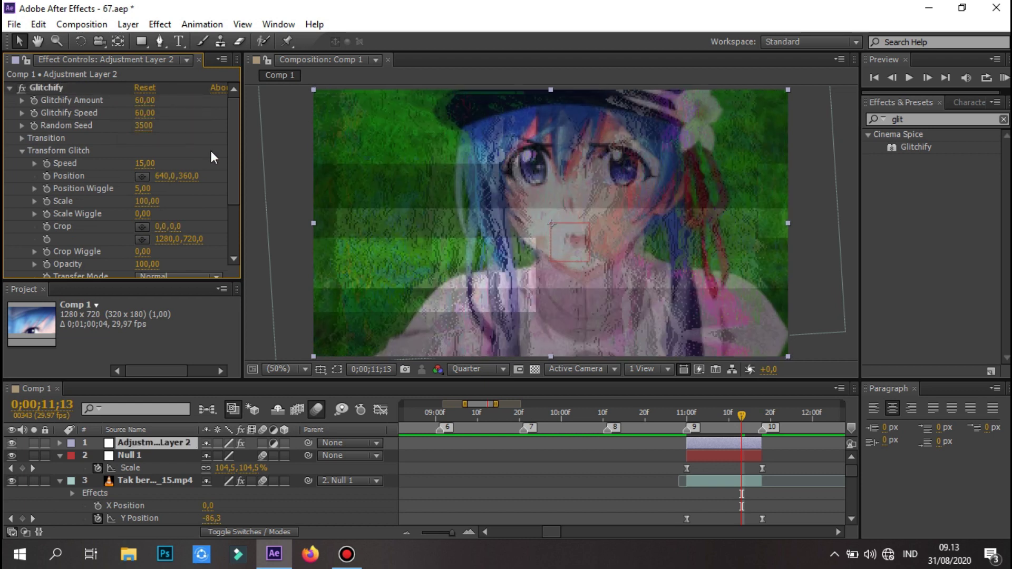
left_click(1004, 78)
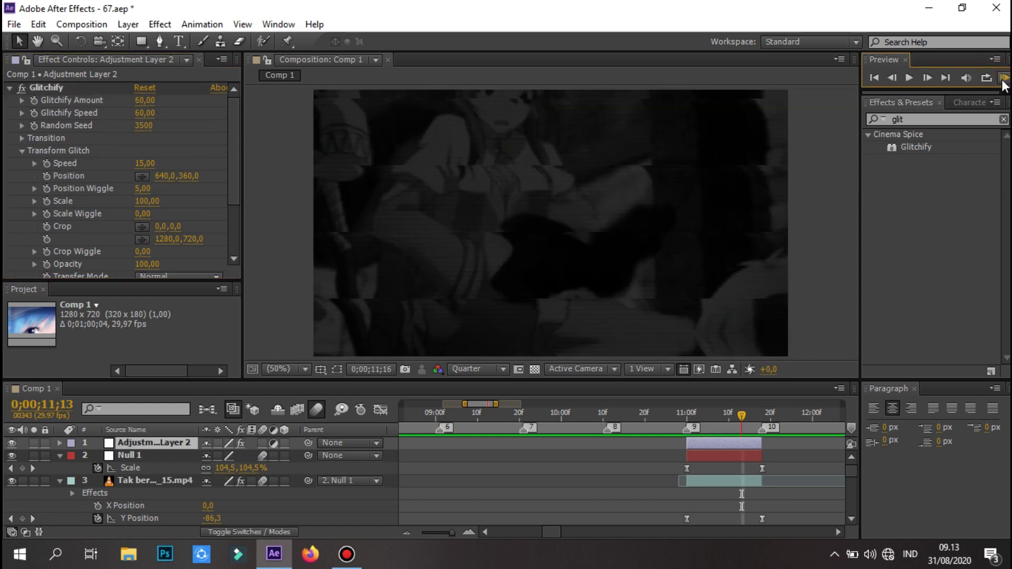
left_click(293, 196)
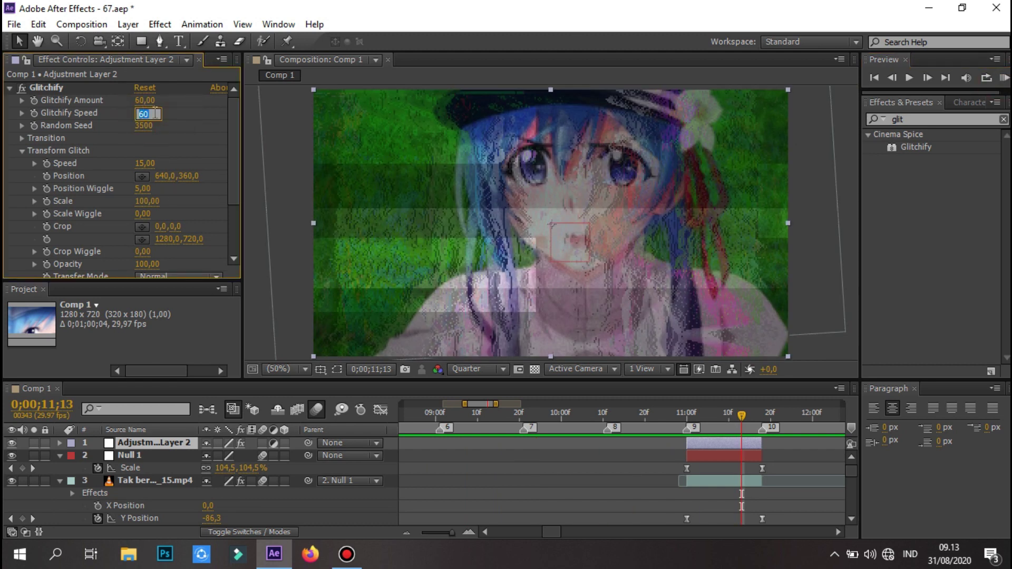
Step: Set Glitchify Amount to 20 and preview the toned-down glitch
type("20")
key("Return")
left_click(1004, 78)
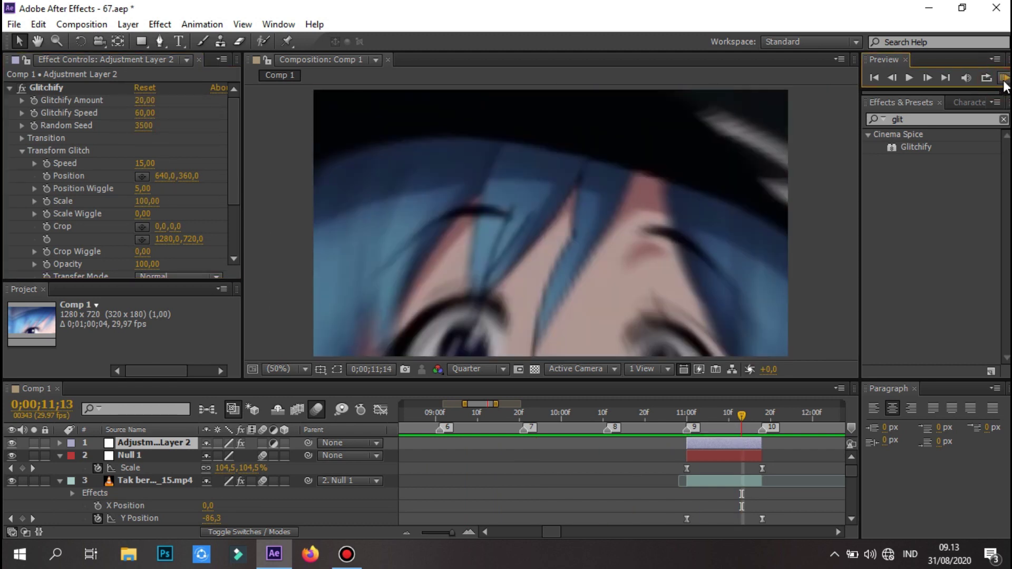
left_click(461, 412)
scroll(474, 466, "down", 5)
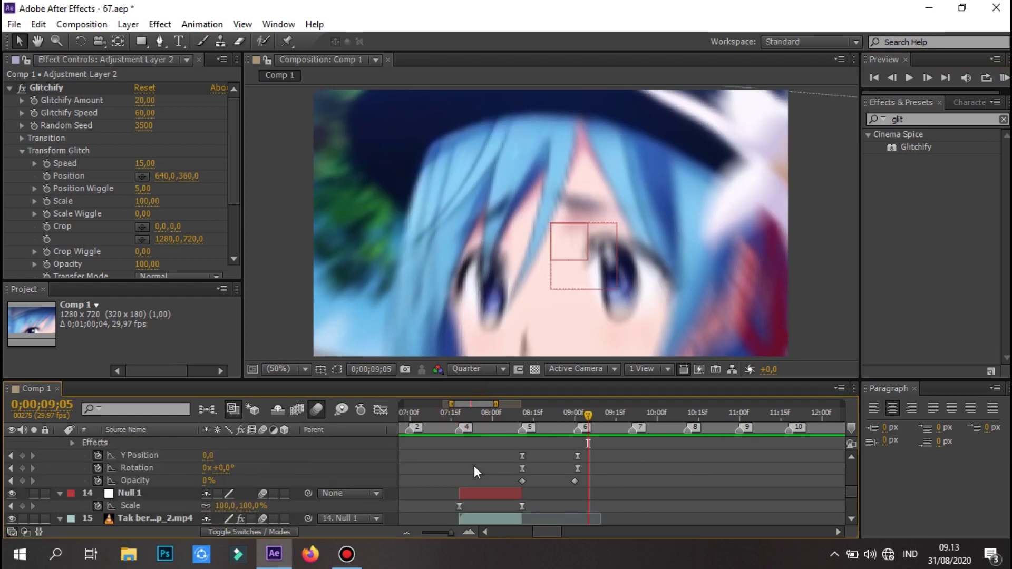
Step: Inspect the clips around the cut and preview the glitch cut at 0;00;11;13
left_click(544, 505)
left_click(57, 232)
scroll(789, 468, "up", 5)
left_click(763, 482)
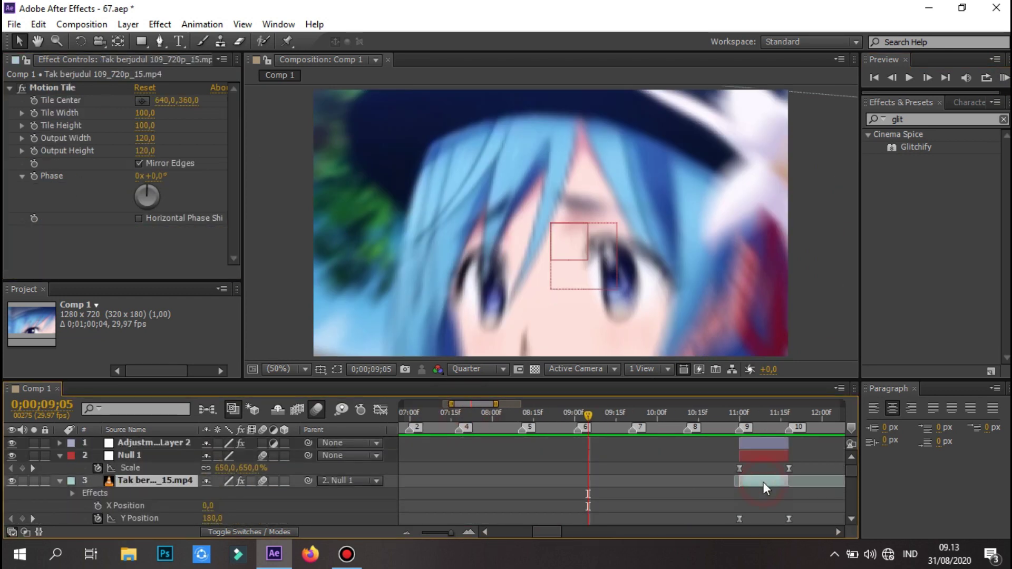
left_click(1003, 78)
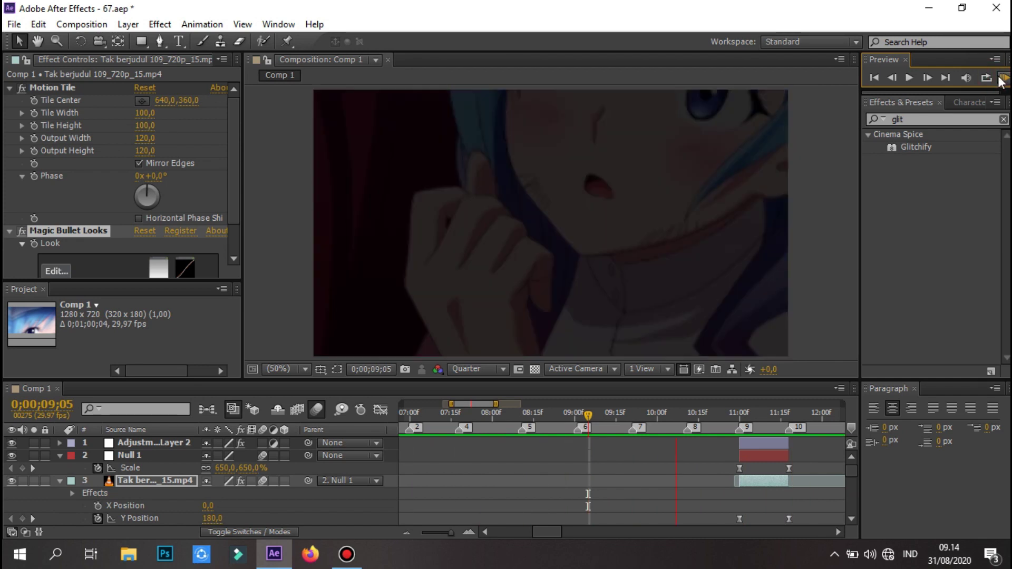
left_click_drag(755, 414, 776, 414)
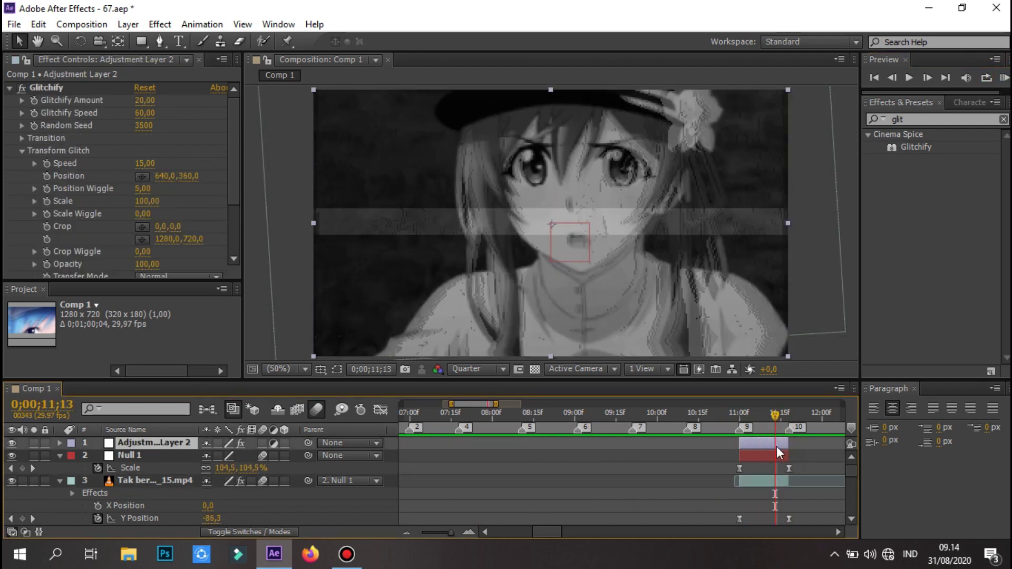
scroll(528, 475, "down", 3)
left_click(1003, 78)
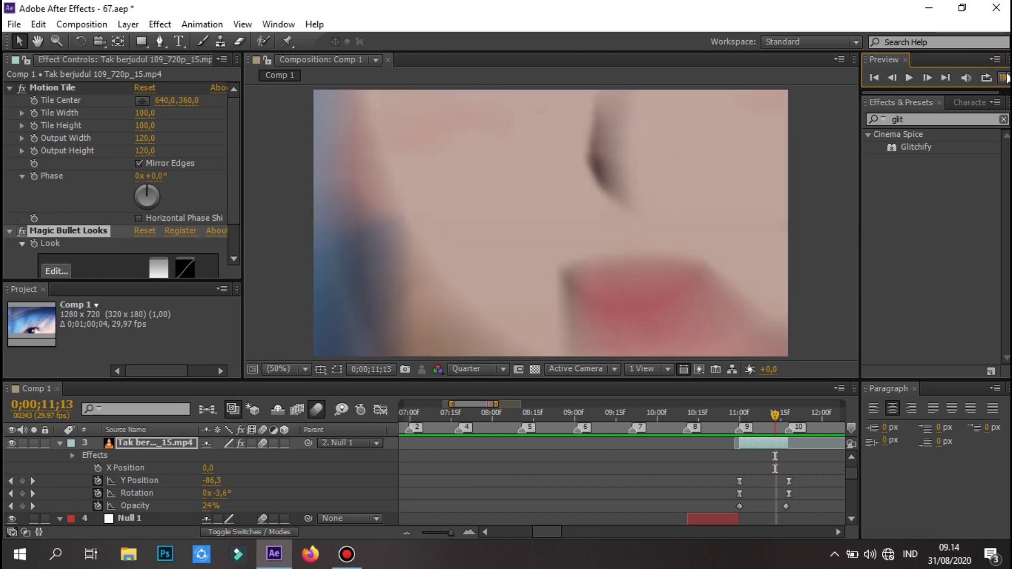
Step: Select the _20.mp4 clip and preview its black-and-white strength fade into the glitch cut
scroll(723, 492, "down", 3)
left_click(723, 506)
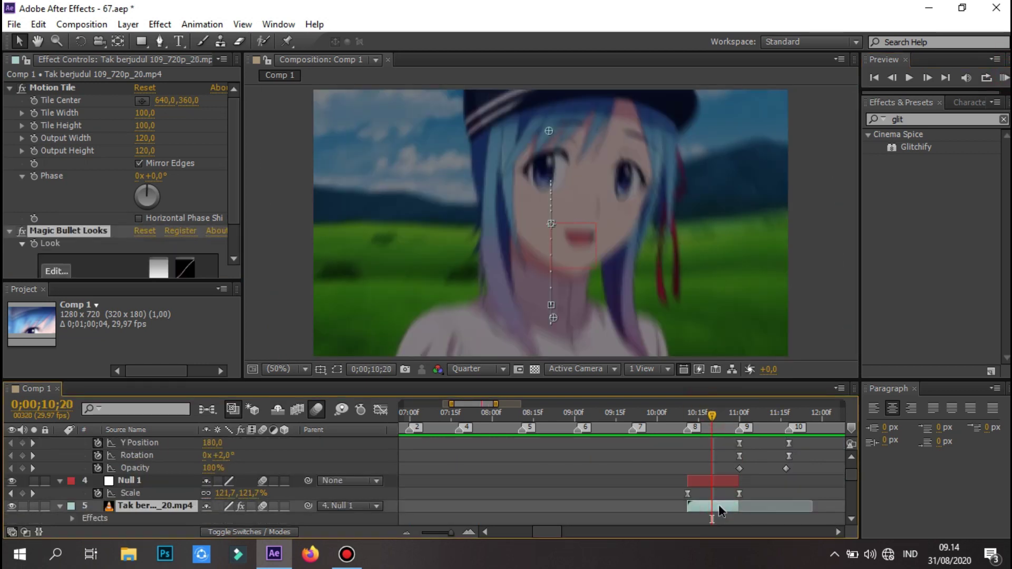
scroll(717, 496, "down", 3)
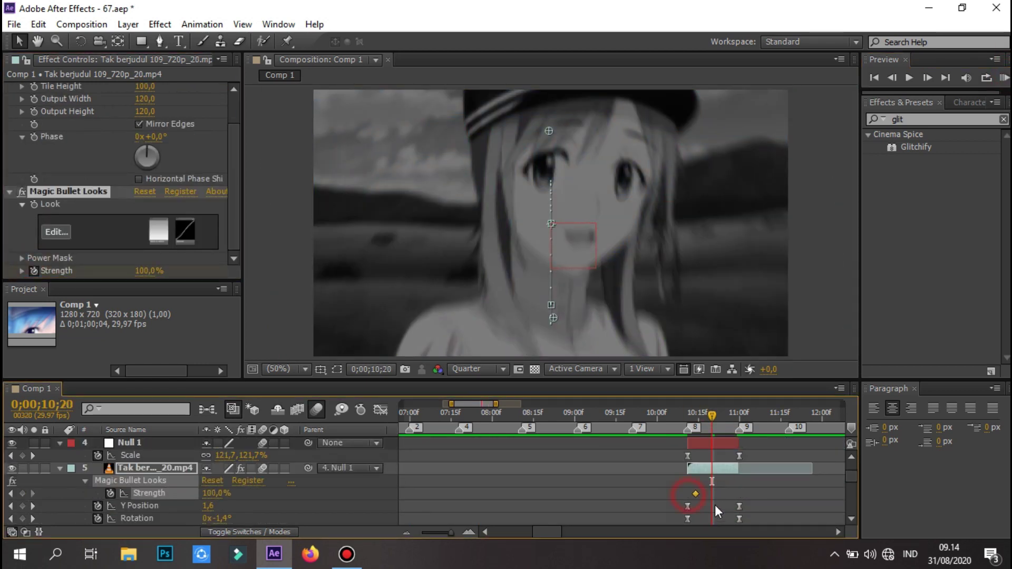
left_click(685, 414)
left_click(1003, 80)
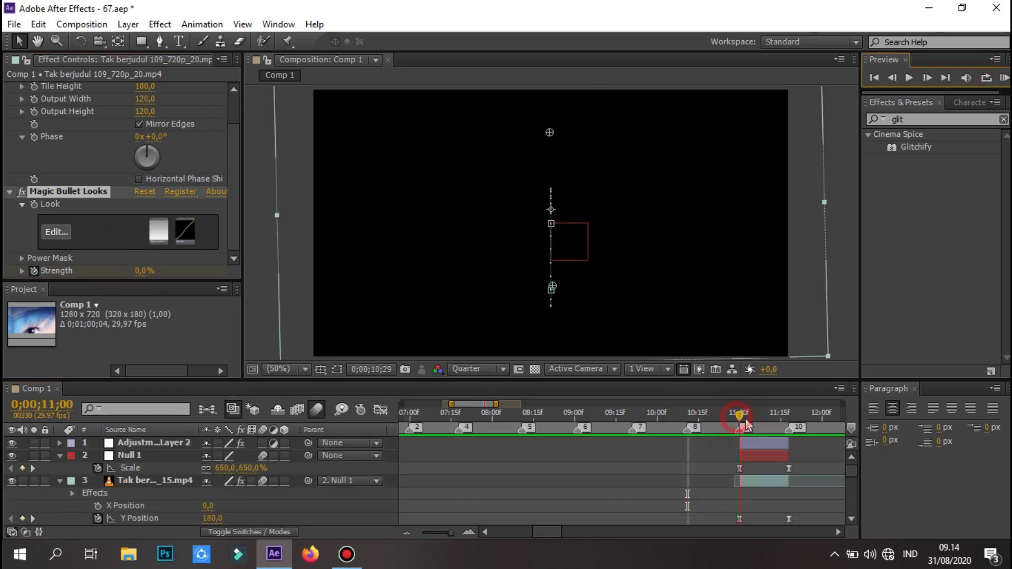
Step: Save the project via the File menu
left_click(14, 24)
left_click(76, 131)
left_click(877, 120)
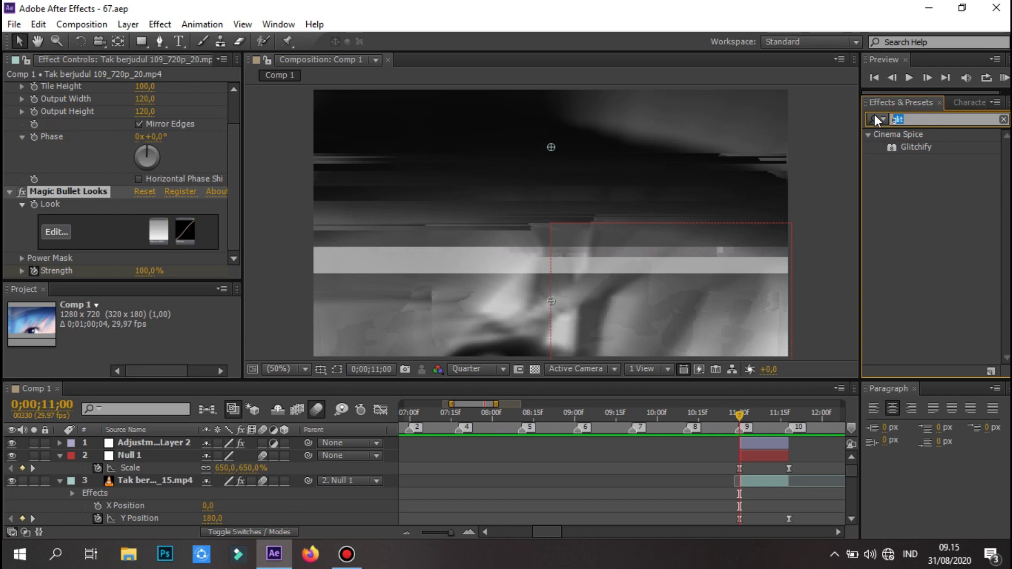
type("bri")
Step: Add a Brightness & Contrast flash to the glitch adjustment layer near 11;17 and preview it
left_click_drag(767, 446, 767, 446)
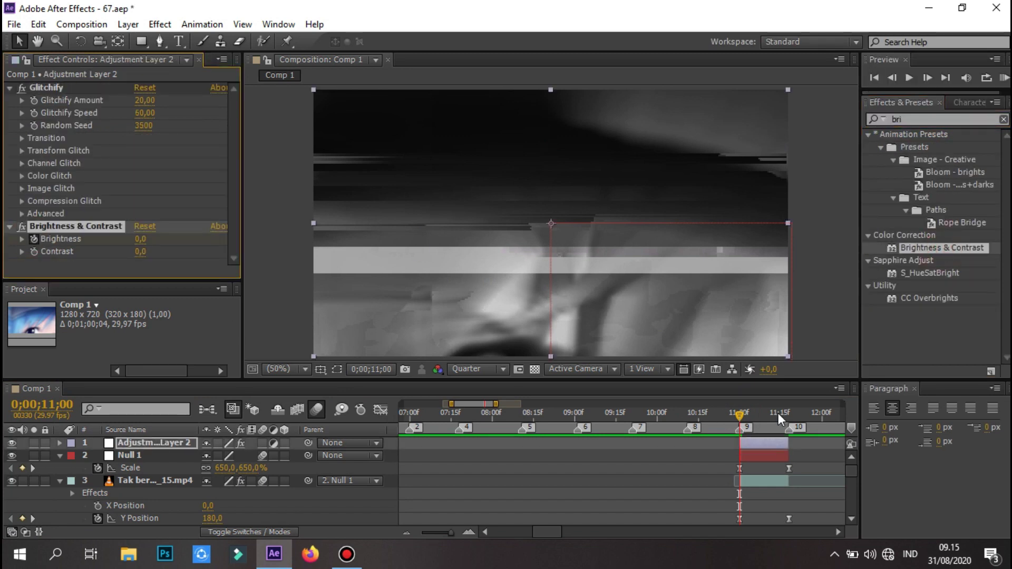
left_click(785, 415)
key("u")
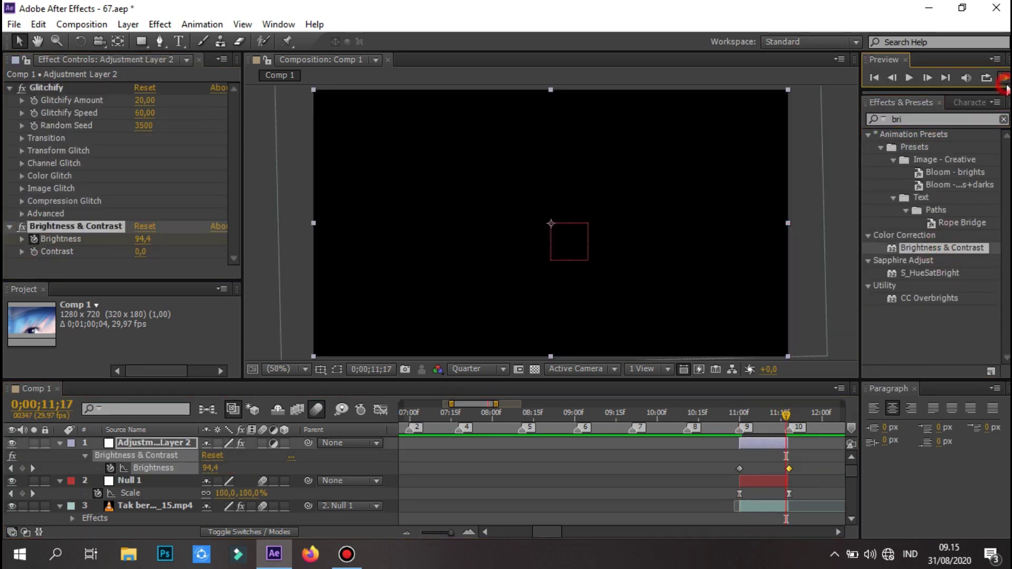
left_click(1004, 79)
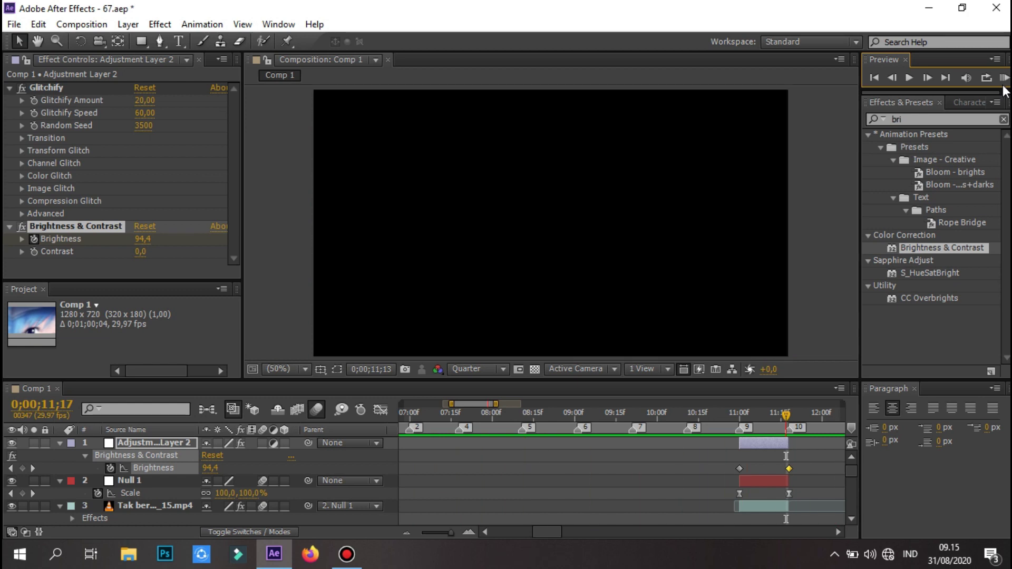
left_click(1005, 78)
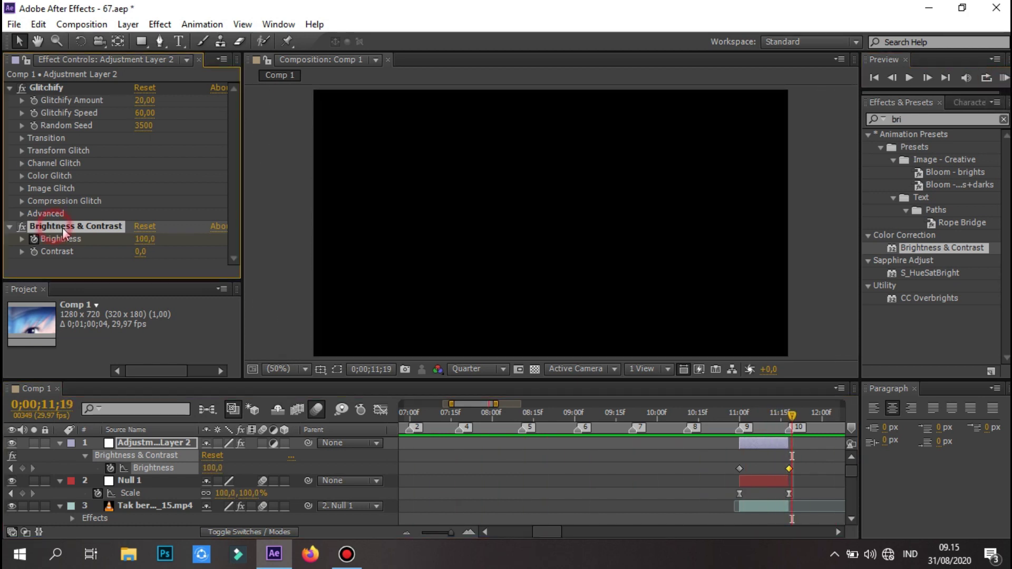
key("Delete")
left_click(1004, 78)
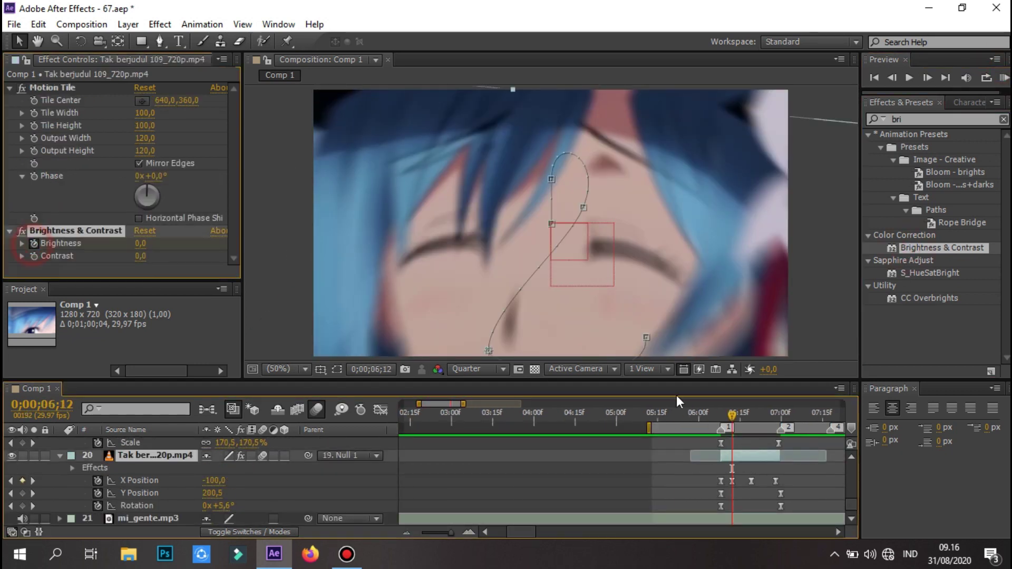
Step: Key Brightness to 100 at 06;08 on the 109_720p.mp4 clip, preview, and save
key("u")
left_click(721, 416)
left_click(208, 481)
type("100")
key("Return")
left_click(1004, 78)
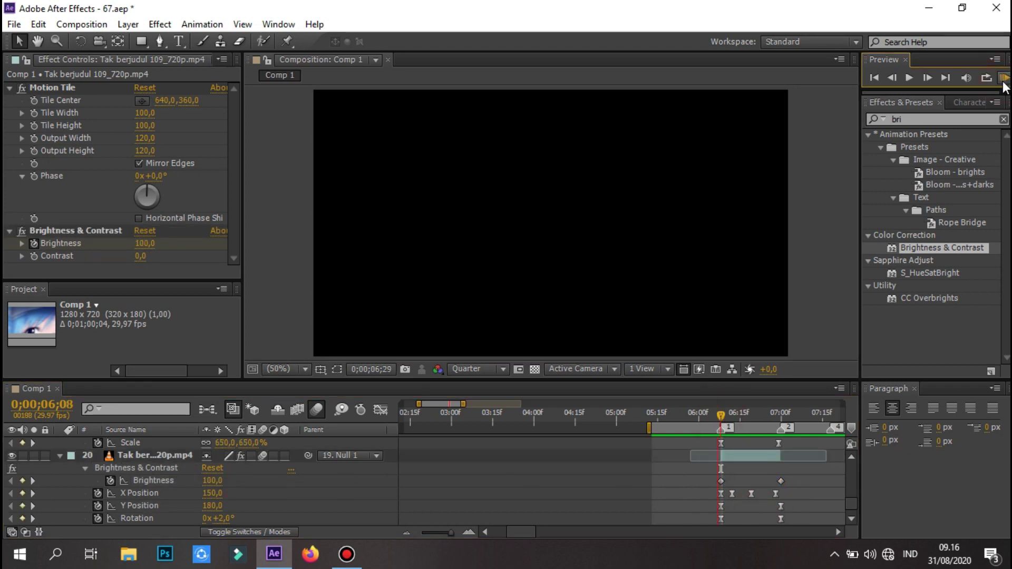
left_click_drag(445, 404, 454, 413)
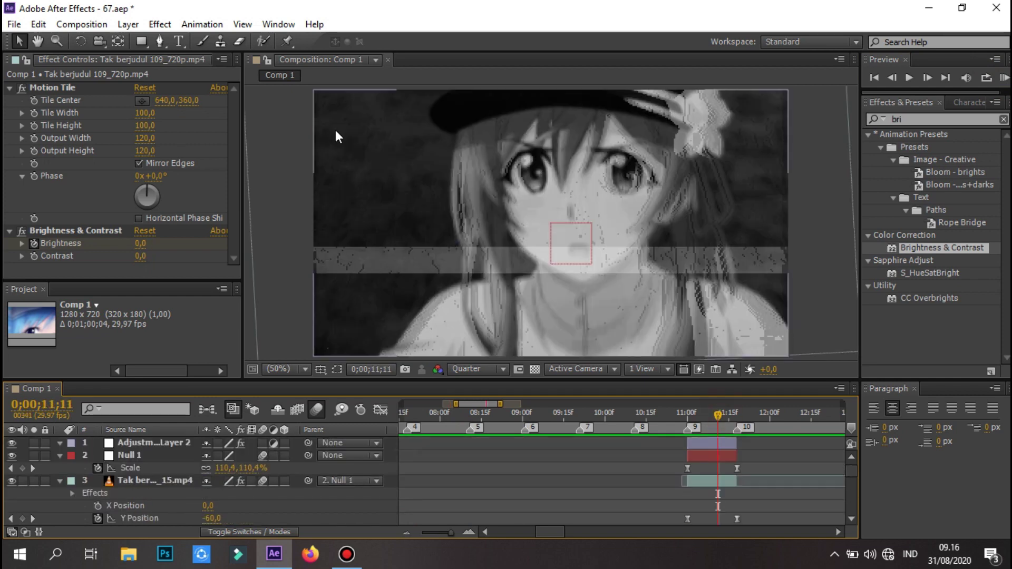
key("ctrl+s")
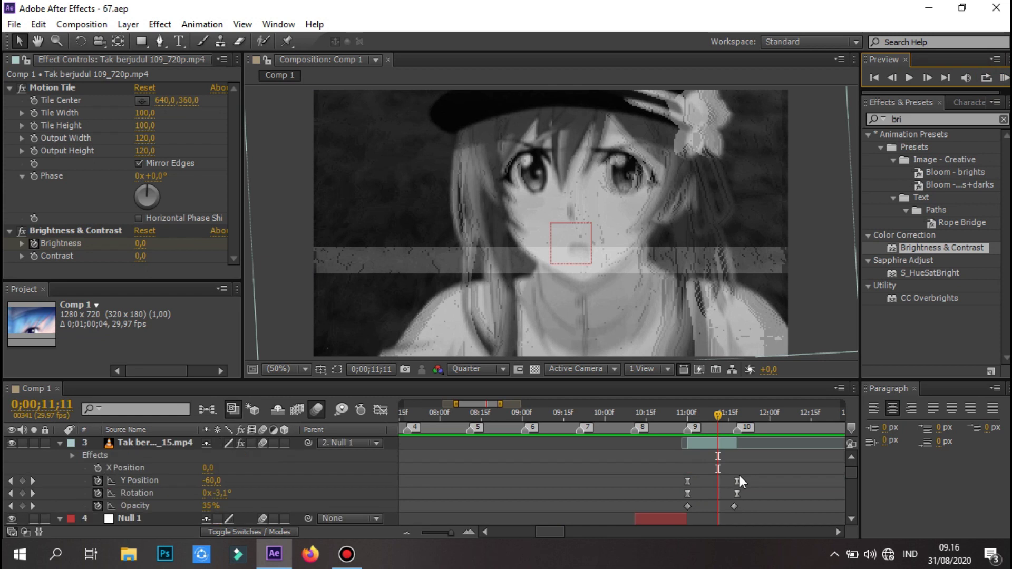
Step: Shift the clip's Y Position and Rotation keyframes later at the cut and preview from 0;00;10;29
left_click(737, 485)
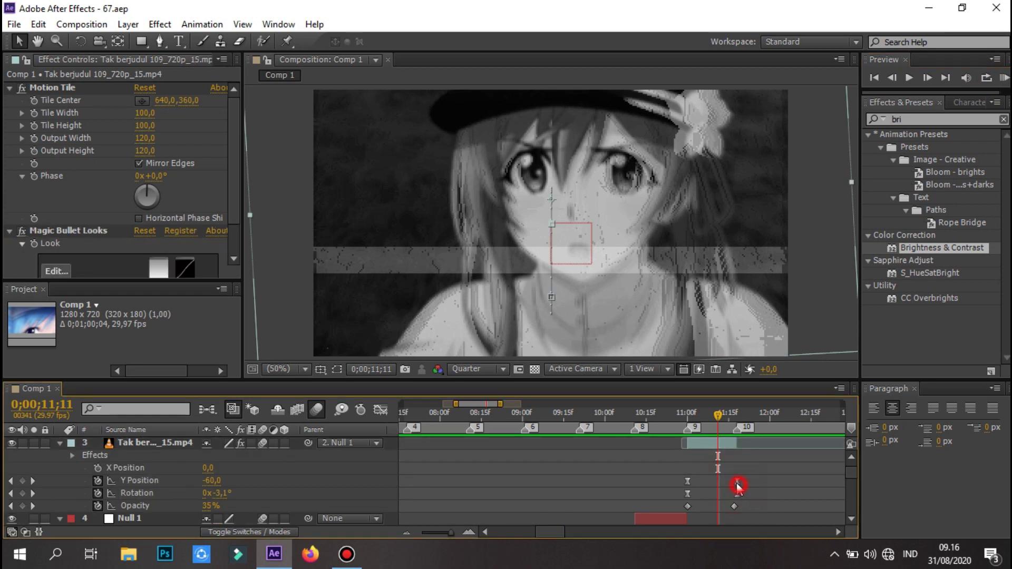
left_click_drag(737, 485, 746, 498)
left_click(1004, 78)
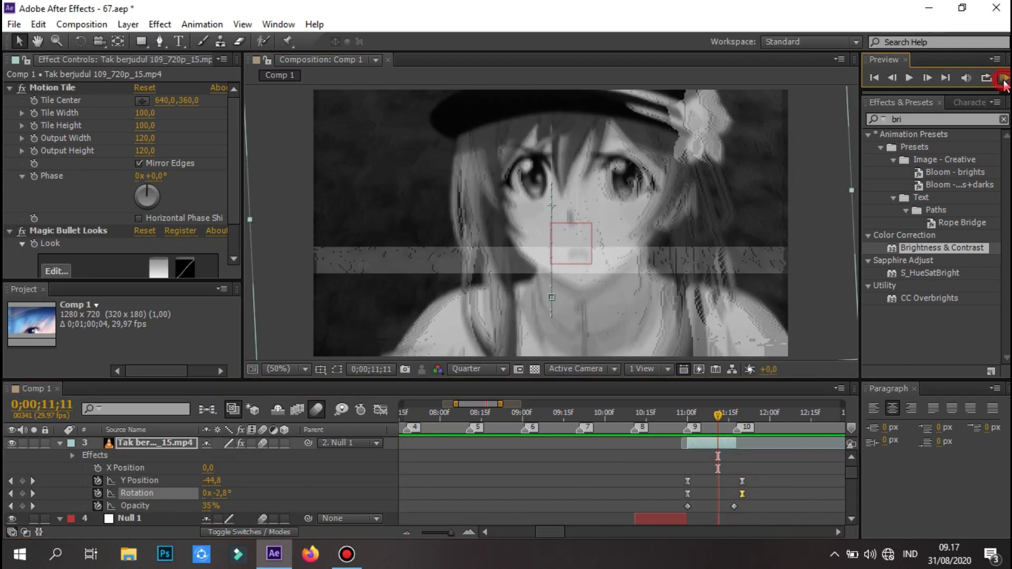
scroll(644, 416, "down", 3)
left_click(685, 414)
left_click(1004, 78)
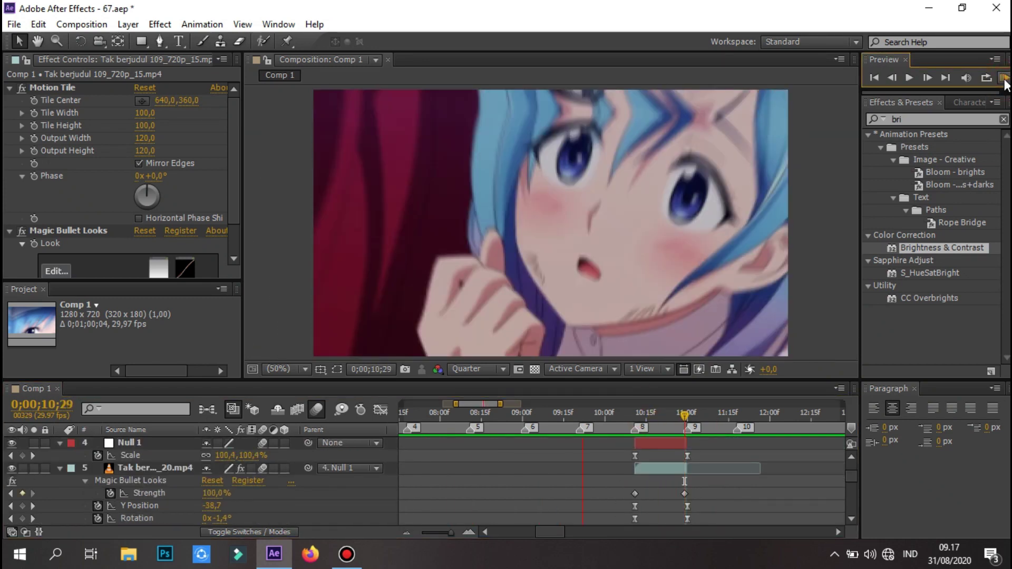
Step: Reshape the ease on Null 1's Scale curve in the Graph Editor and preview the zoom transition
left_click(687, 456)
key("shift+F3")
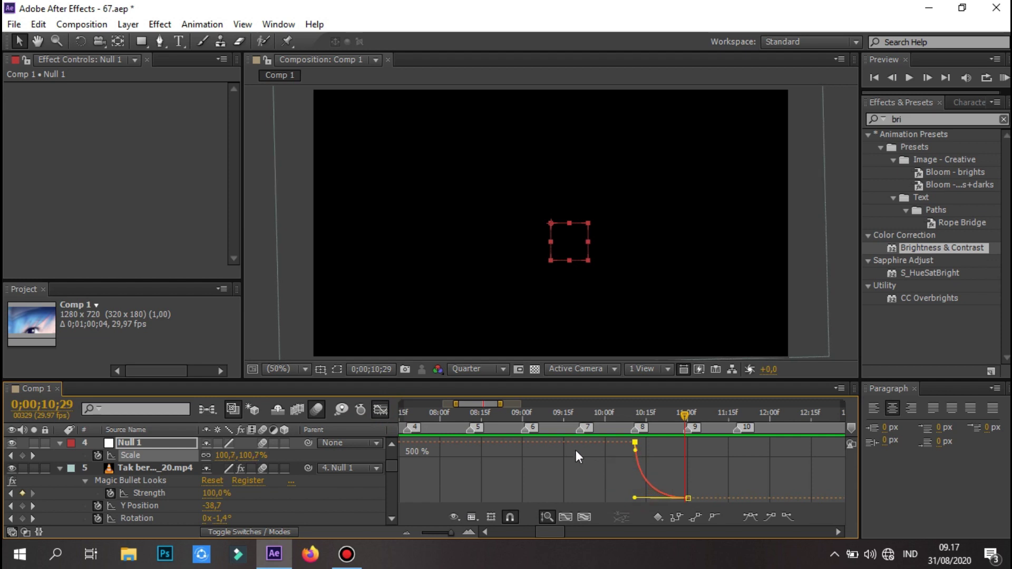
left_click(1003, 79)
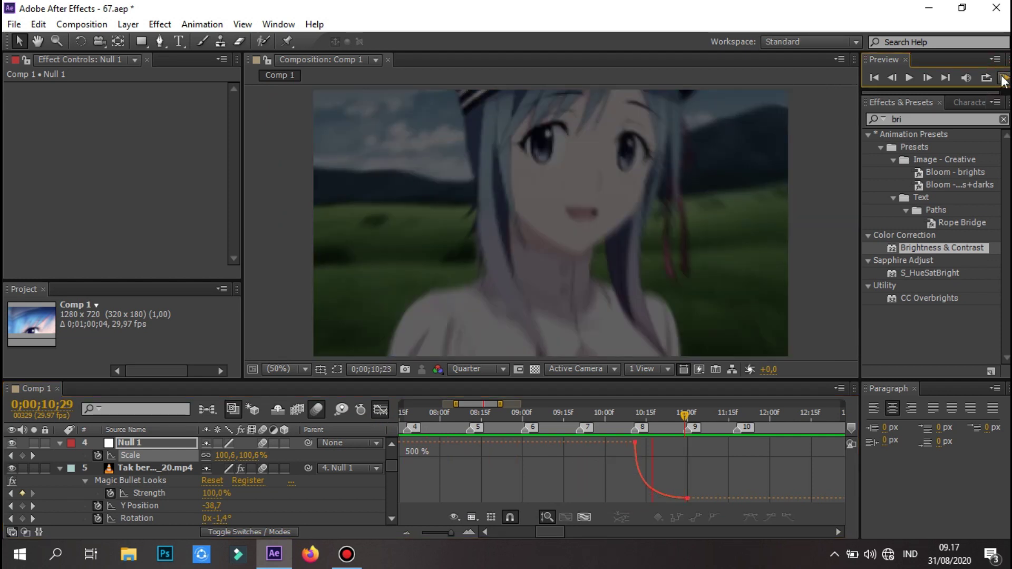
left_click(637, 445)
left_click(622, 486)
left_click(1004, 78)
left_click(1004, 78)
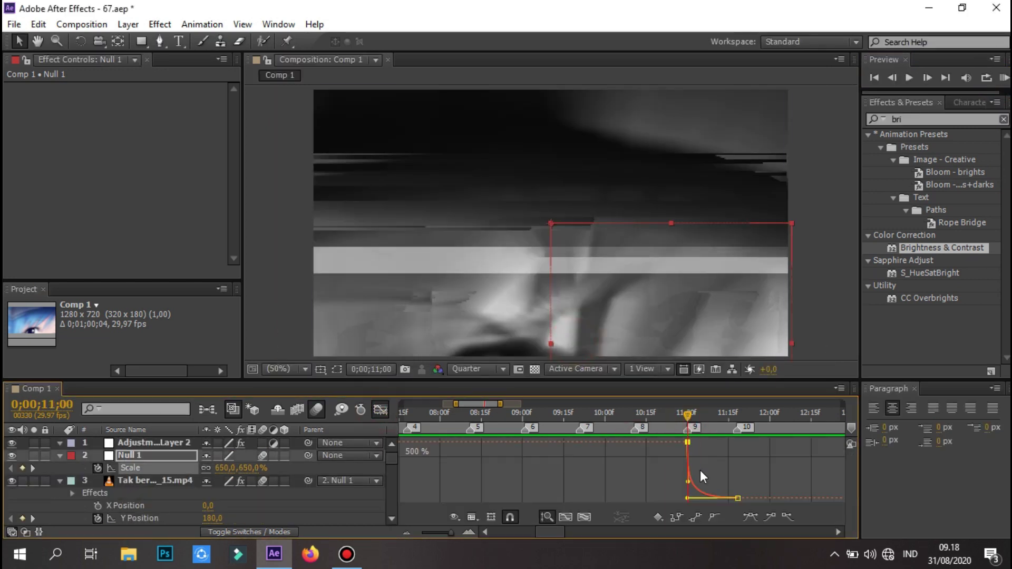
left_click_drag(688, 481, 689, 473)
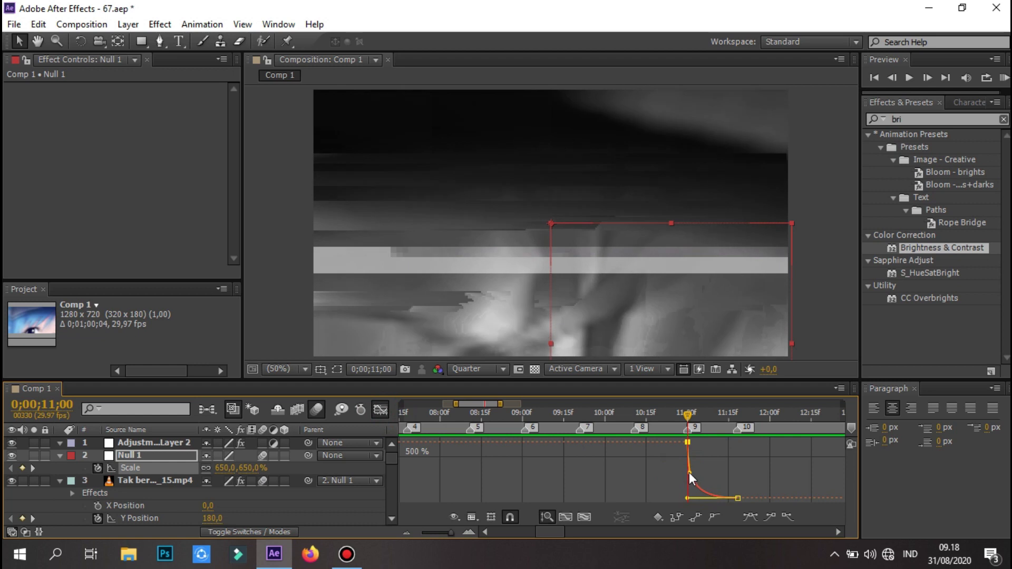
left_click(1004, 78)
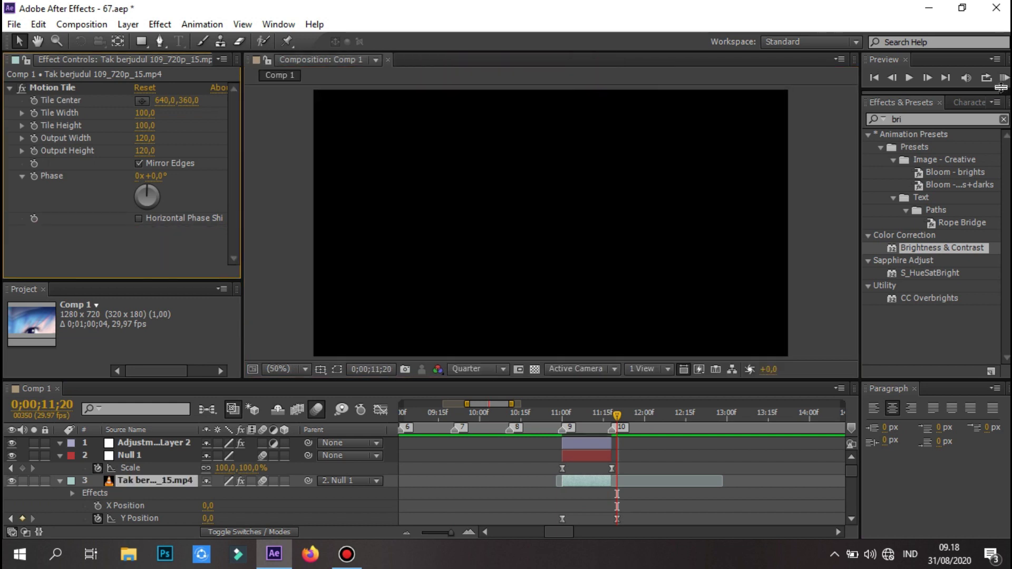
left_click(1005, 78)
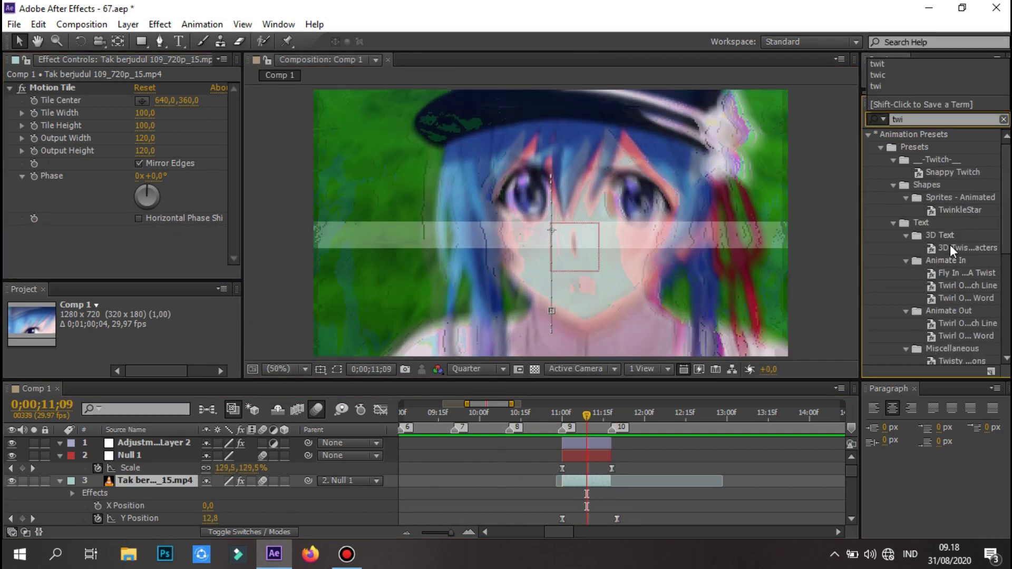
Step: Lower Twitch's Amount to 27 on Adjustment Layer 2 and preview the glitch transition
scroll(954, 251, "down", 5)
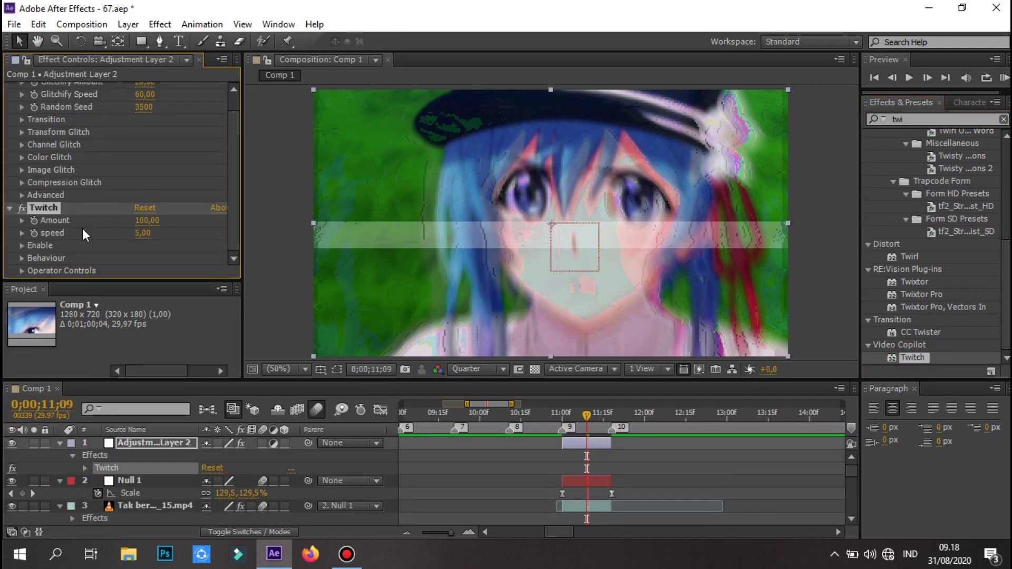
left_click(22, 245)
scroll(165, 257, "down", 2)
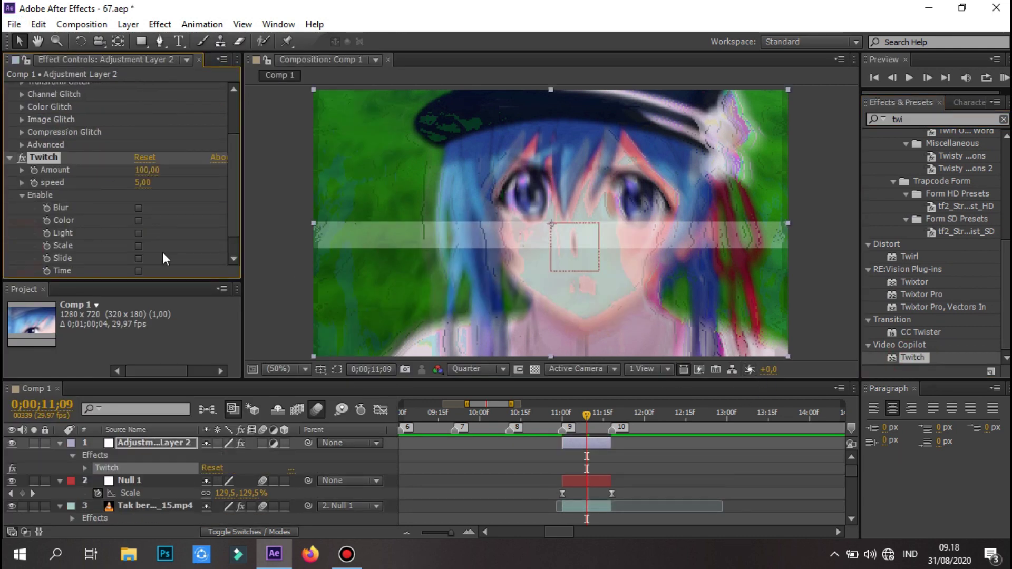
scroll(30, 195, "up", 2)
left_click(21, 195)
left_click(21, 246)
mouse_move(634, 411)
left_mouse_down()
mouse_move(560, 414)
mouse_move(586, 414)
left_mouse_up()
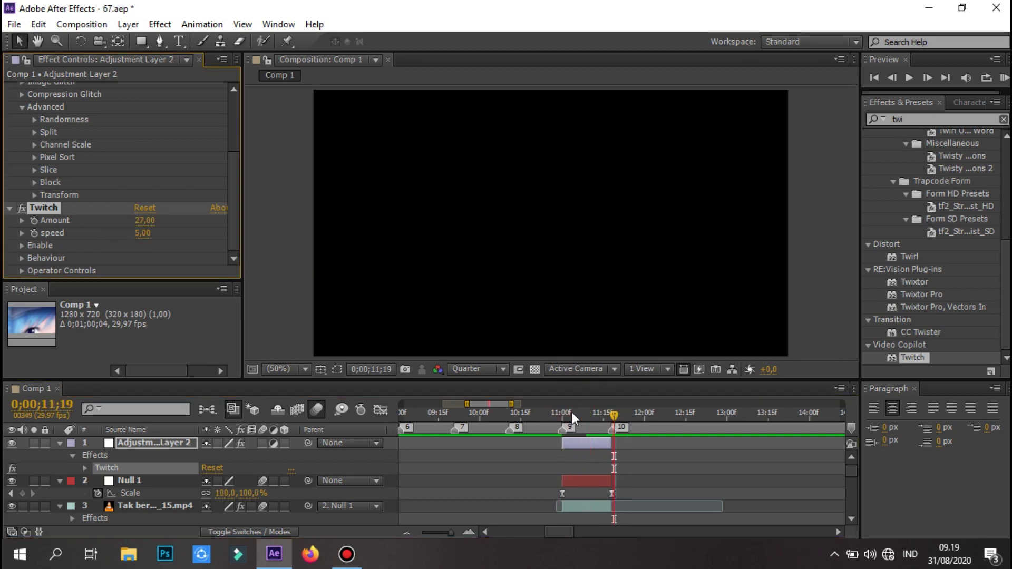
left_click(1004, 78)
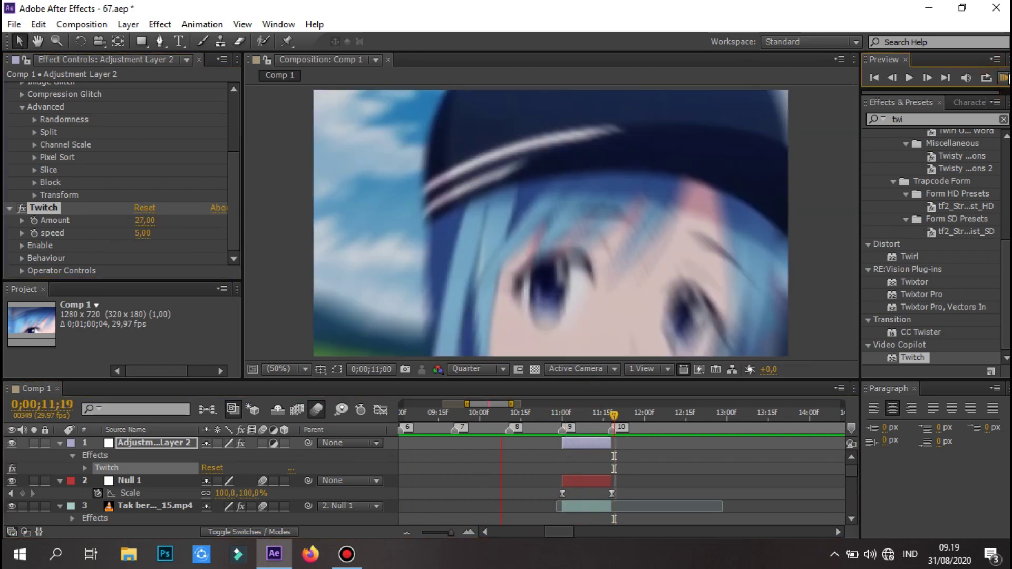
Step: Copy the clip's Motion Tile effect onto Adjustment Layer 2, placed above Twitch in the effect order
left_click(595, 505)
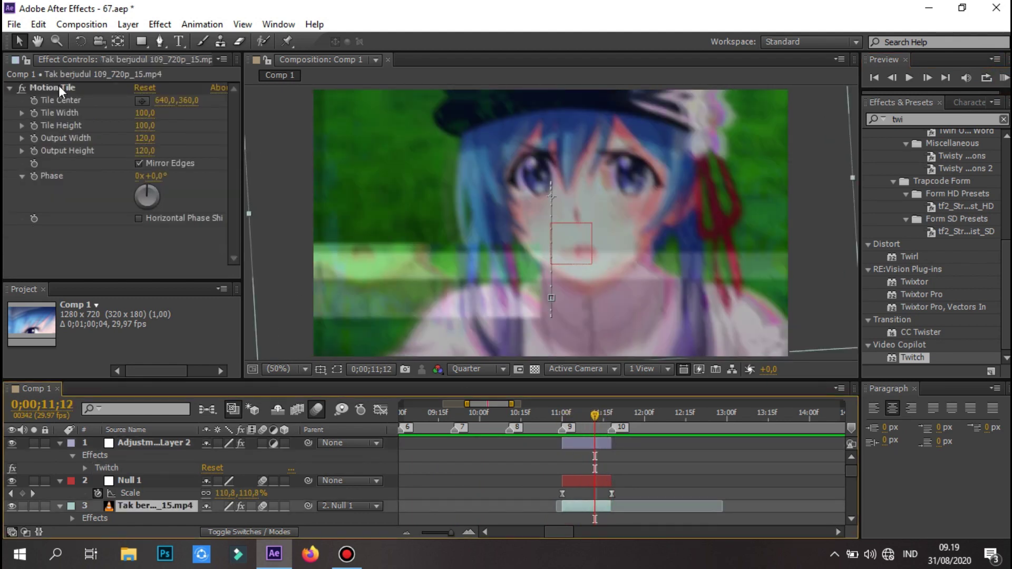
left_click(60, 91)
key("ctrl+c")
left_click(580, 441)
key("ctrl+v")
left_click_drag(52, 190, 87, 104)
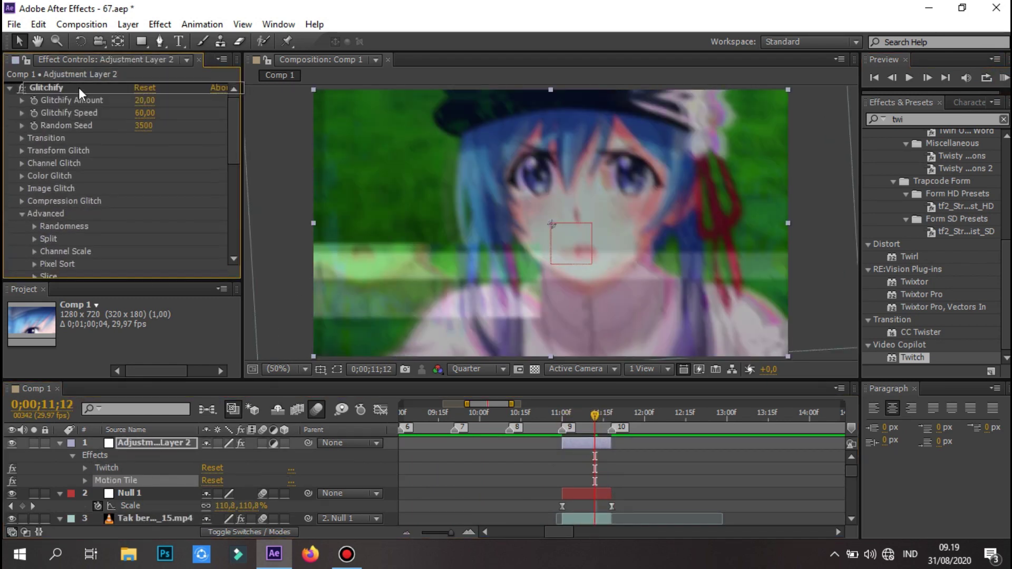
left_click(68, 212)
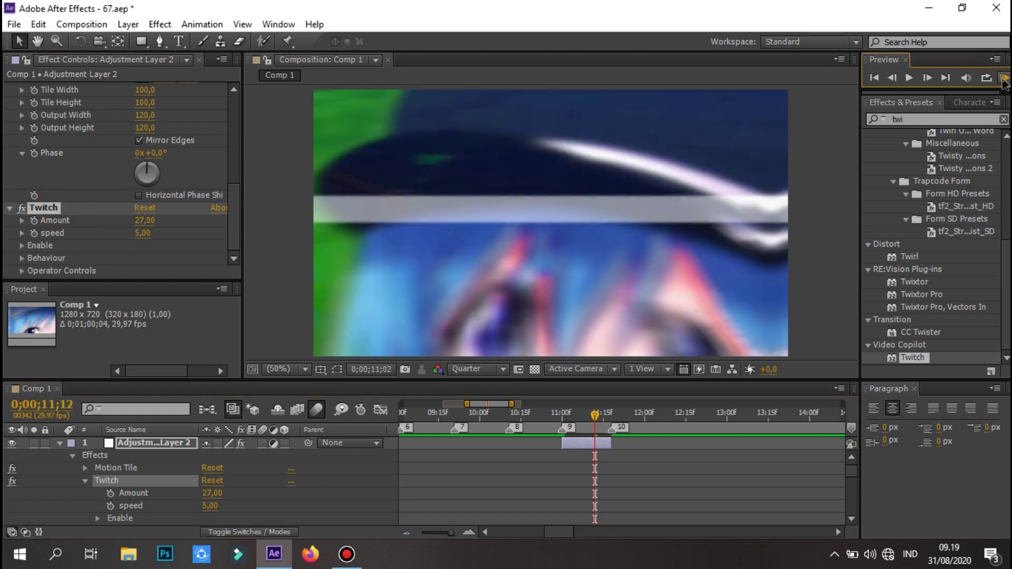
left_click(600, 430)
Step: Preview the updated glitch transition, save the project, and select every layer in the composition
left_click(1004, 78)
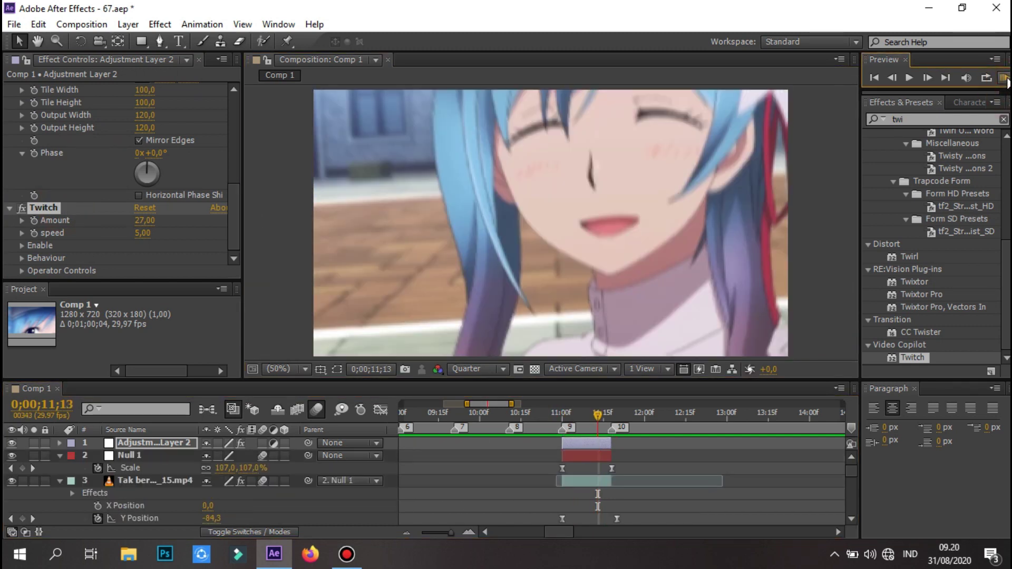
key("ctrl+s")
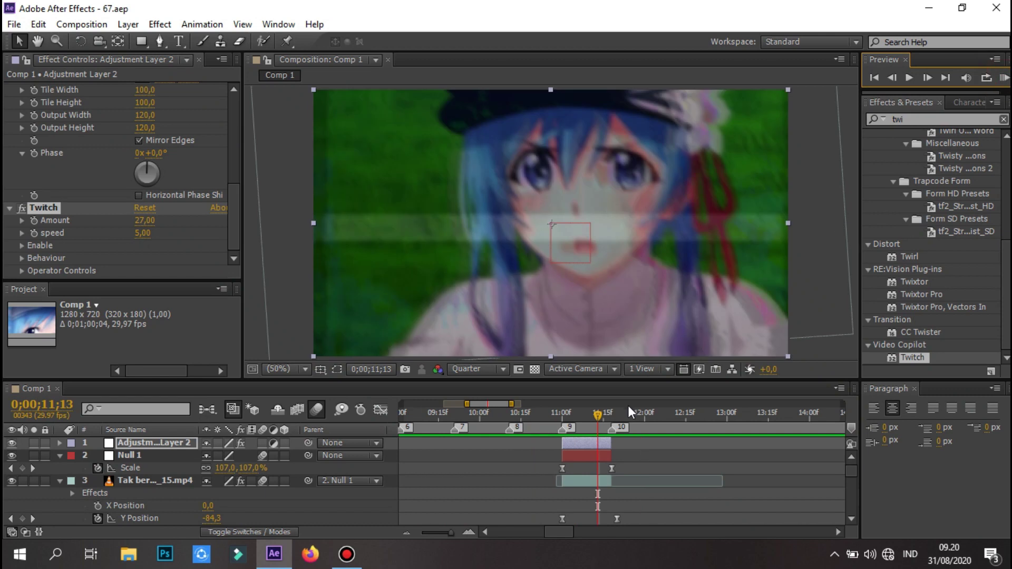
left_click(631, 493)
key("ctrl+a")
Step: Pre-compose the selected layers into Pre-comp 1, undo the accidental duplicate, and preview the result
right_click(568, 477)
left_click(625, 445)
key("Return")
left_click_drag(511, 404, 473, 404)
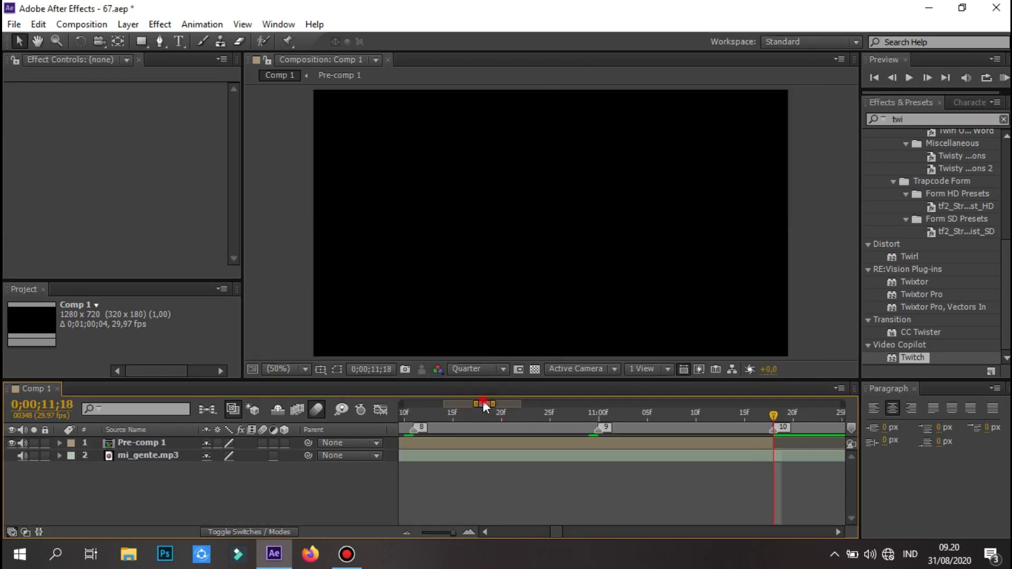
key("ctrl+z")
left_click(1005, 77)
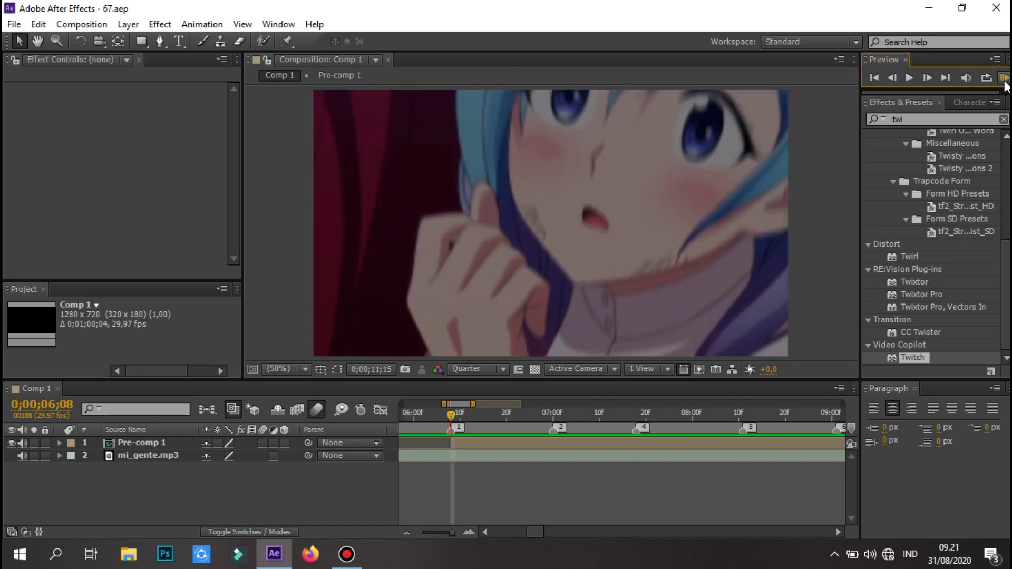
left_click(1004, 77)
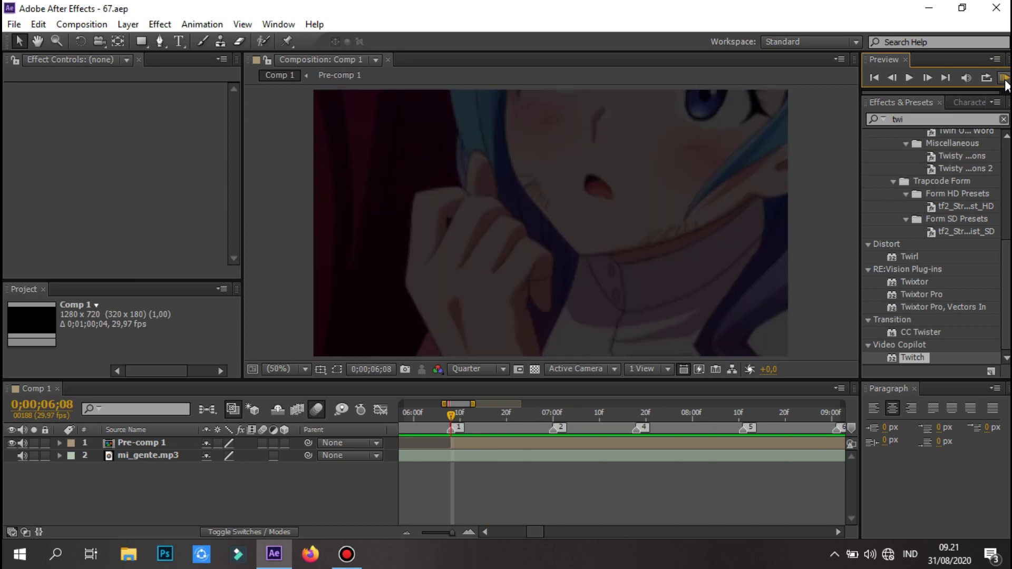
Step: Inside Pre-comp 1, reveal the keyframed properties of the later clips around 9 seconds
double_click(574, 446)
scroll(572, 447, "down", 5)
left_click(651, 511)
key("u")
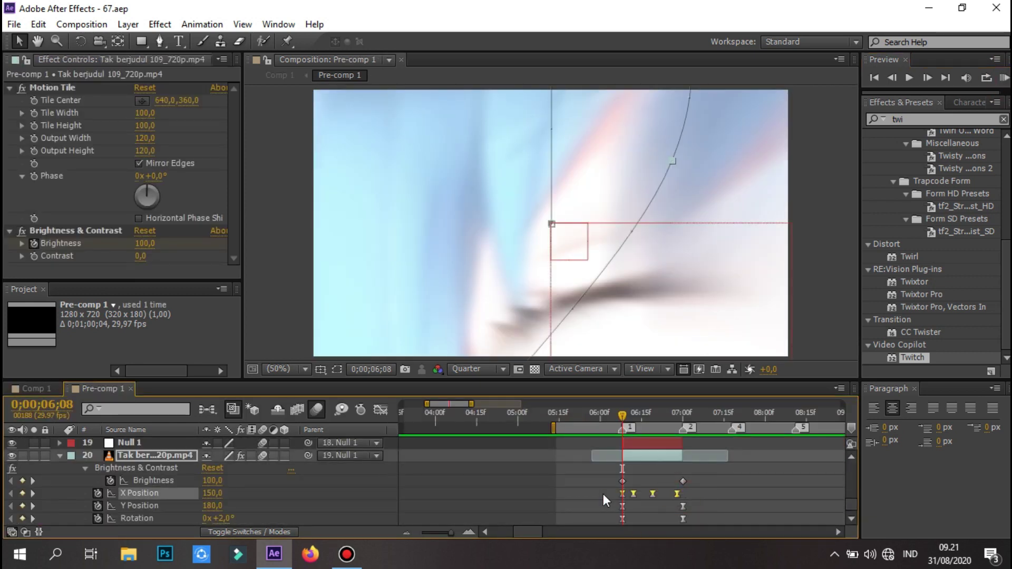
left_click_drag(464, 409, 495, 408)
scroll(520, 447, "up", 5)
left_click(501, 412)
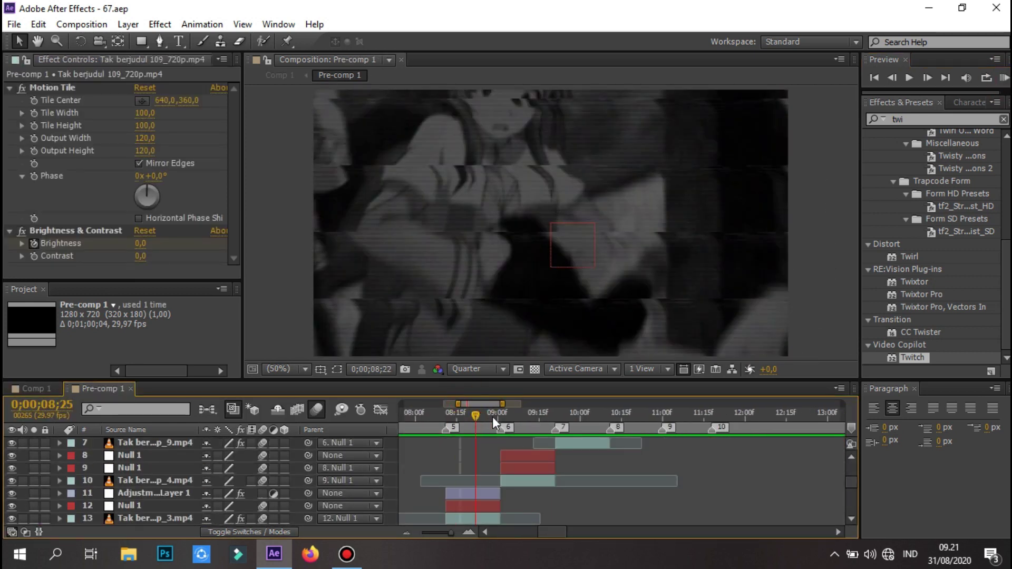
left_click(518, 480)
key("u")
Step: Back in Comp 1, save the project and preview the whole edit with mi_gente.mp3
left_click(33, 388)
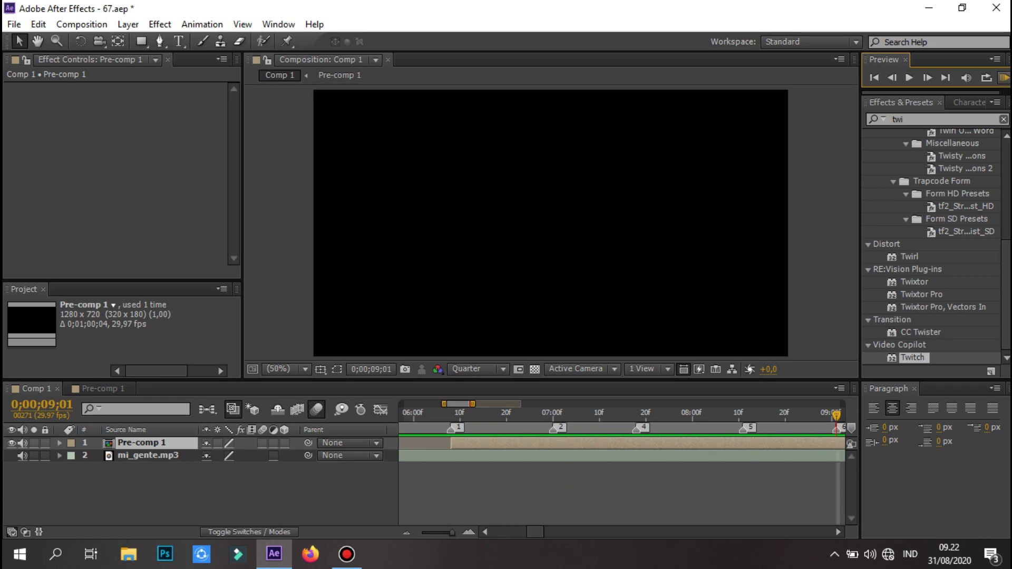
key("ctrl+s")
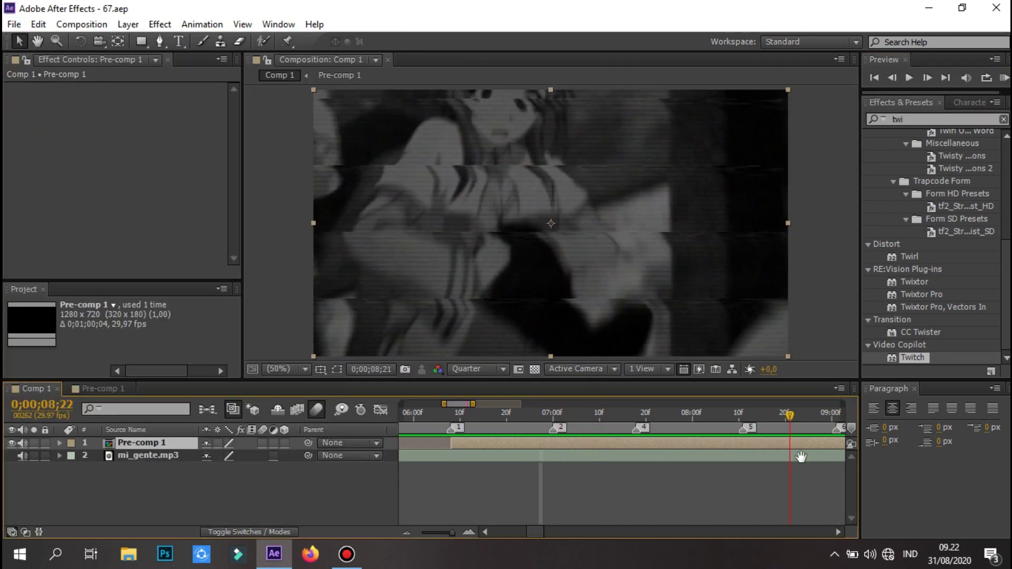
left_click(801, 456)
left_click(1004, 77)
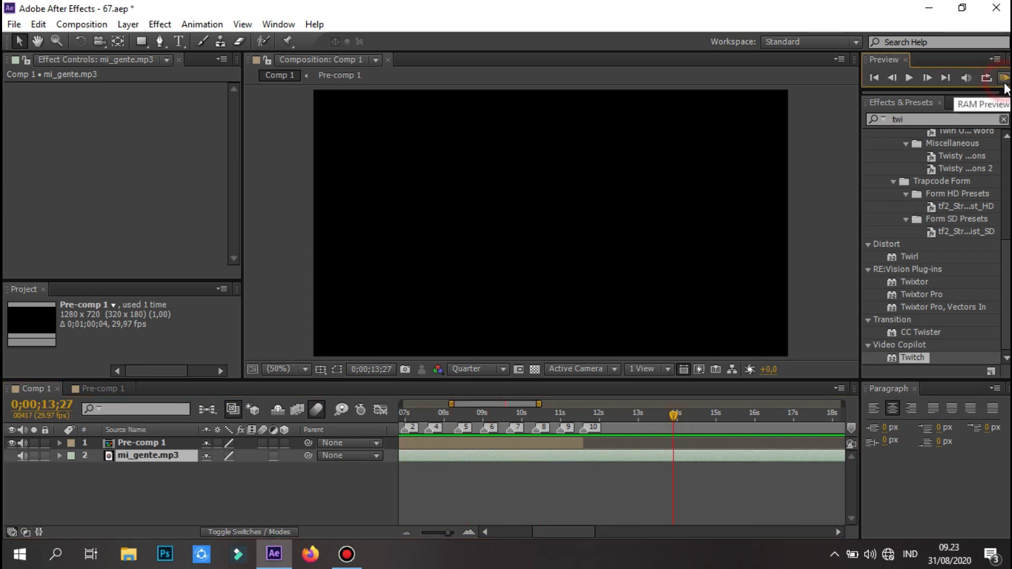
Step: Apply the CC BAN preset from the CC presets folder to Pre-comp 1 and preview the final look
scroll(913, 152, "up", 5)
scroll(879, 148, "up", 5)
left_click(893, 148)
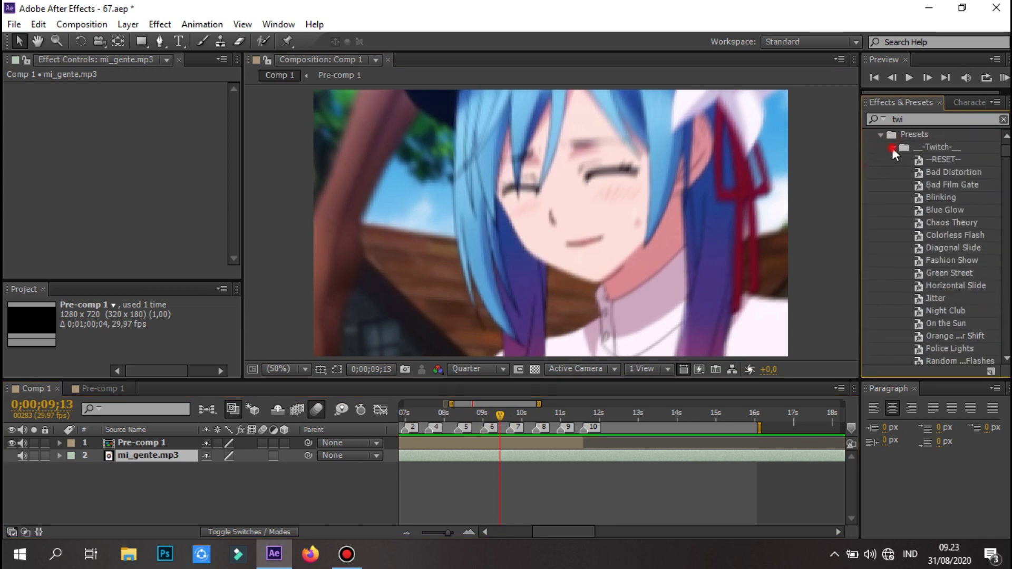
left_click(892, 148)
scroll(896, 236, "down", 3)
left_click(893, 255)
scroll(928, 211, "up", 3)
double_click(941, 181)
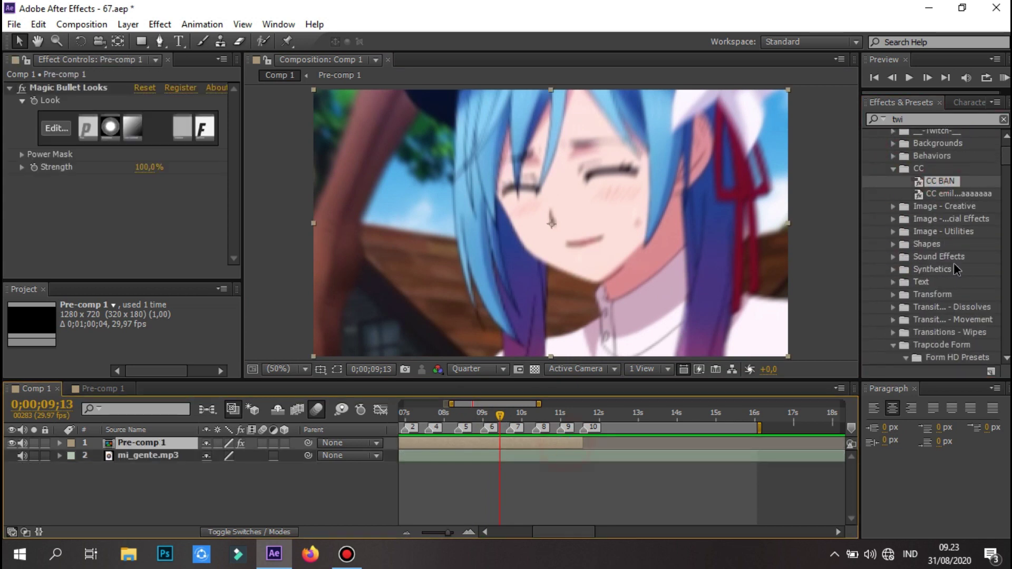
left_click(1004, 78)
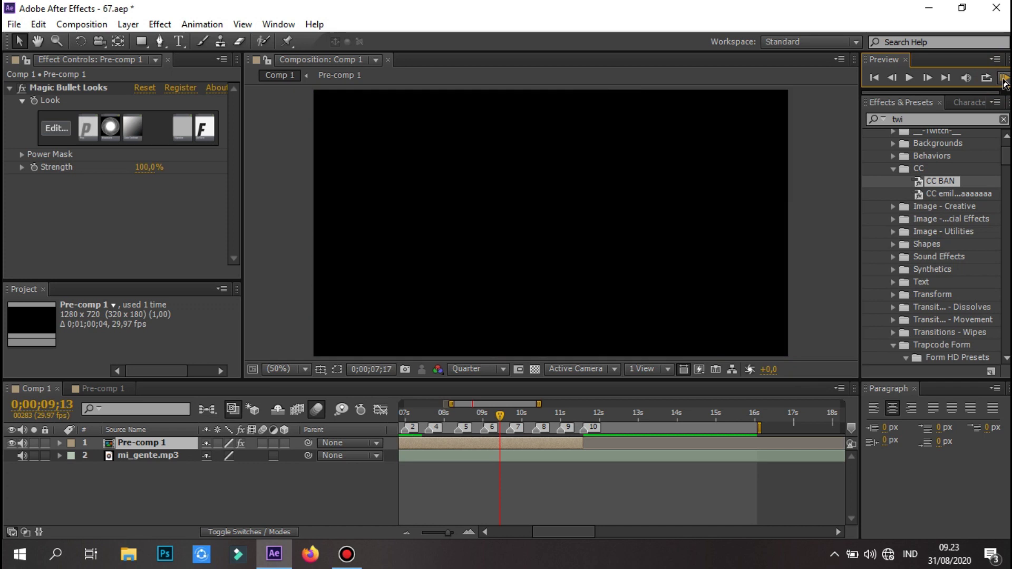
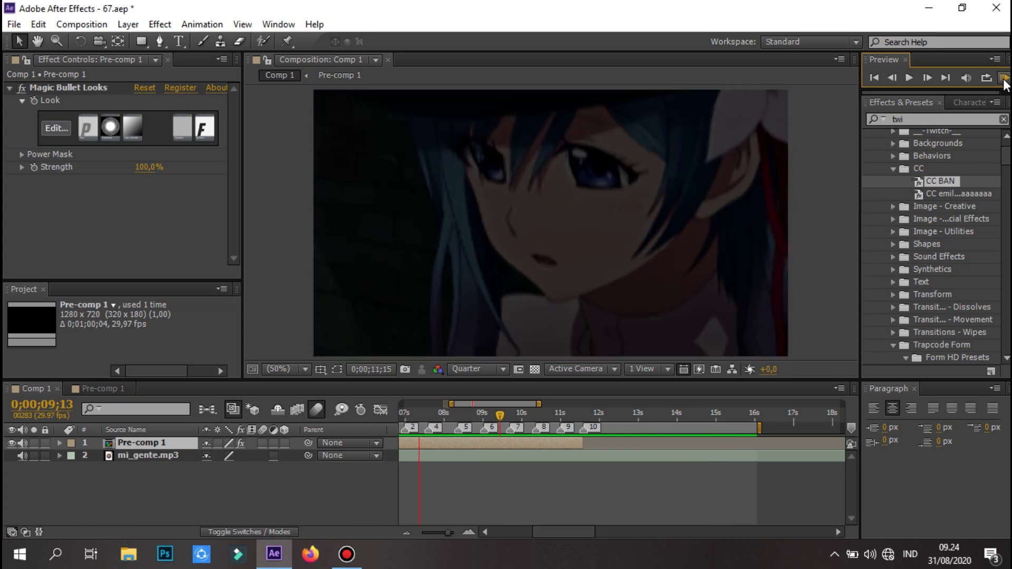
Step: Apply the second custom Magic Bullet Looks preset to Pre-comp 1 and preview the new grade
double_click(952, 194)
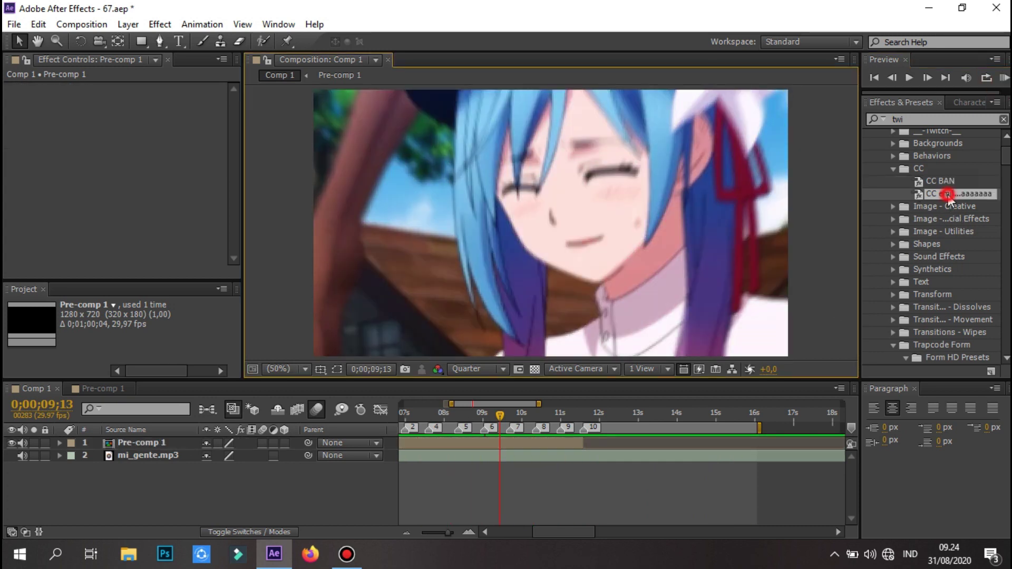
left_click(1004, 78)
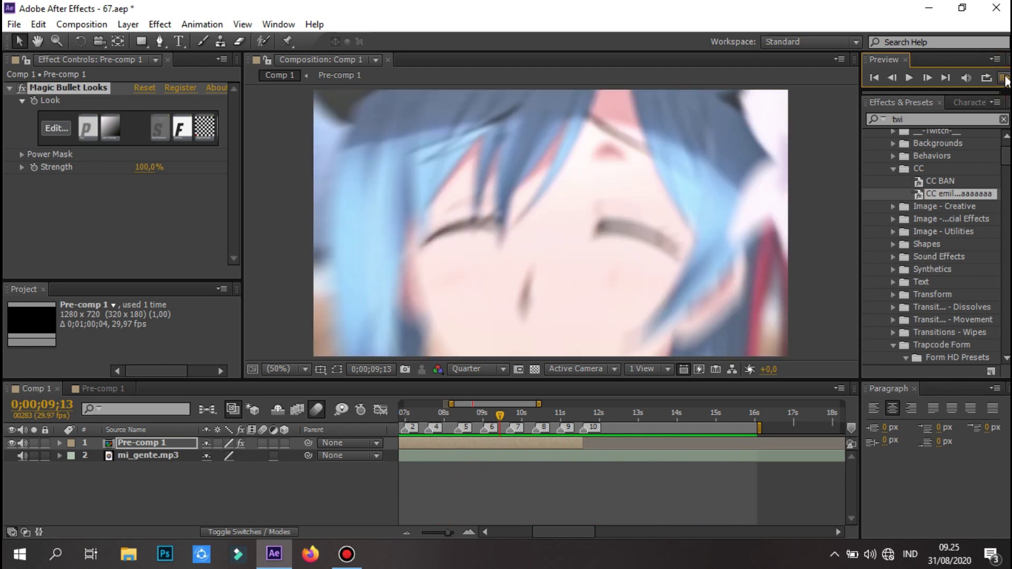
Step: Save the project, then search 'filmd' and apply S_FilmDamage to Pre-comp 1
left_click(14, 24)
mouse_move(78, 146)
left_click(27, 131)
double_click(928, 119)
type("filmd")
left_click_drag(907, 147, 476, 395)
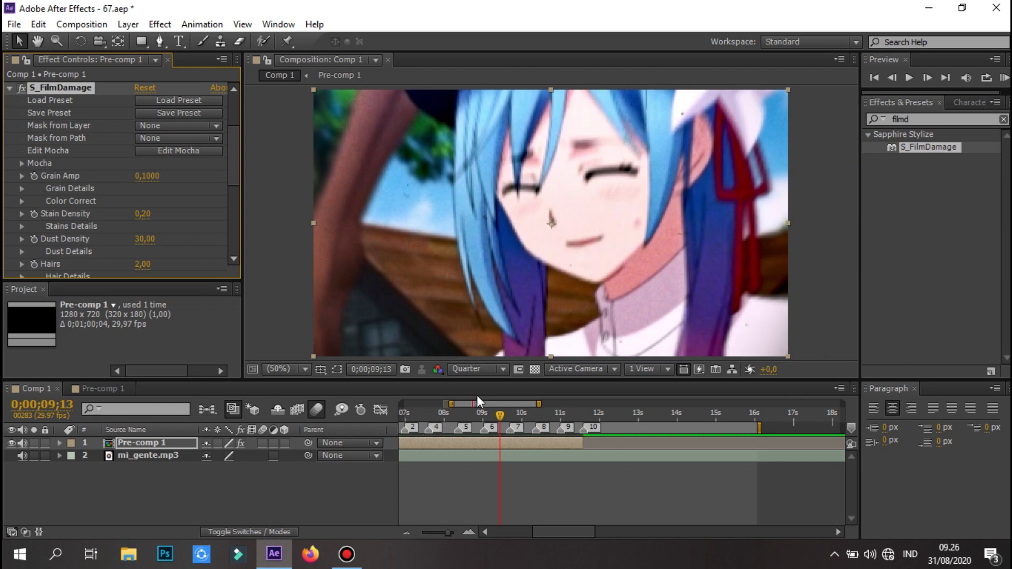
Step: Set S_FilmDamage stain, dust and hairs to 0, Scratches to 3, and Vignette Darkness to 0.3
left_click(184, 196)
scroll(159, 251, "down", 1)
mouse_move(144, 240)
left_mouse_down()
mouse_move(105, 241)
mouse_move(163, 238)
left_mouse_up()
scroll(159, 254, "down", 2)
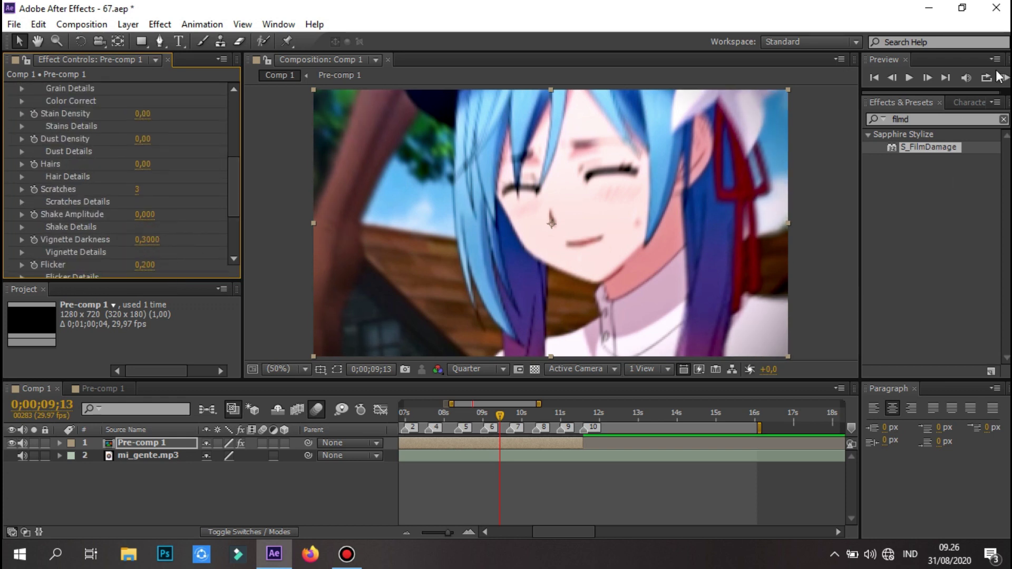
Step: Preview the film damage look and save the project with Ctrl+S
left_click(1004, 78)
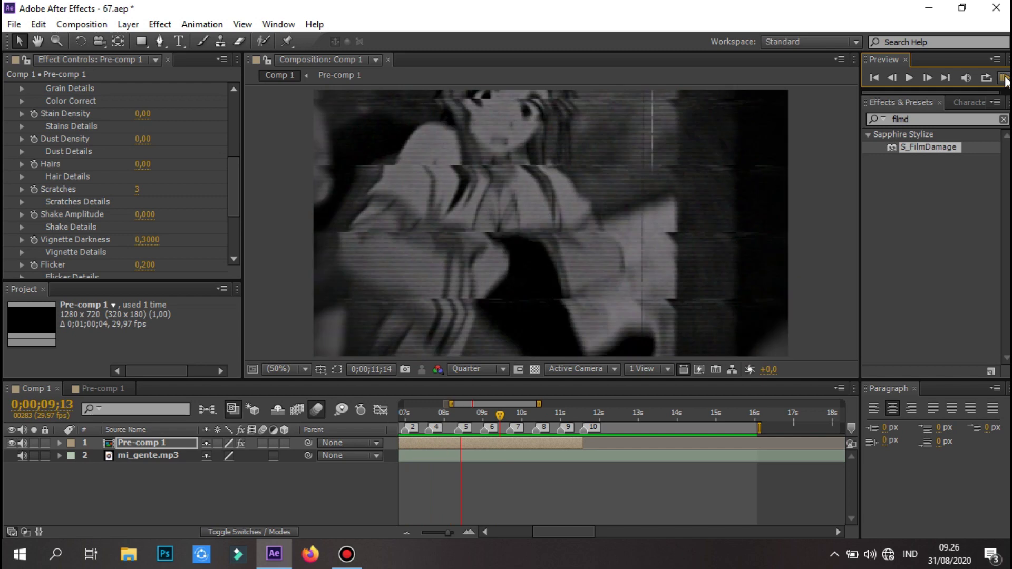
left_click(1004, 80)
left_click(1004, 81)
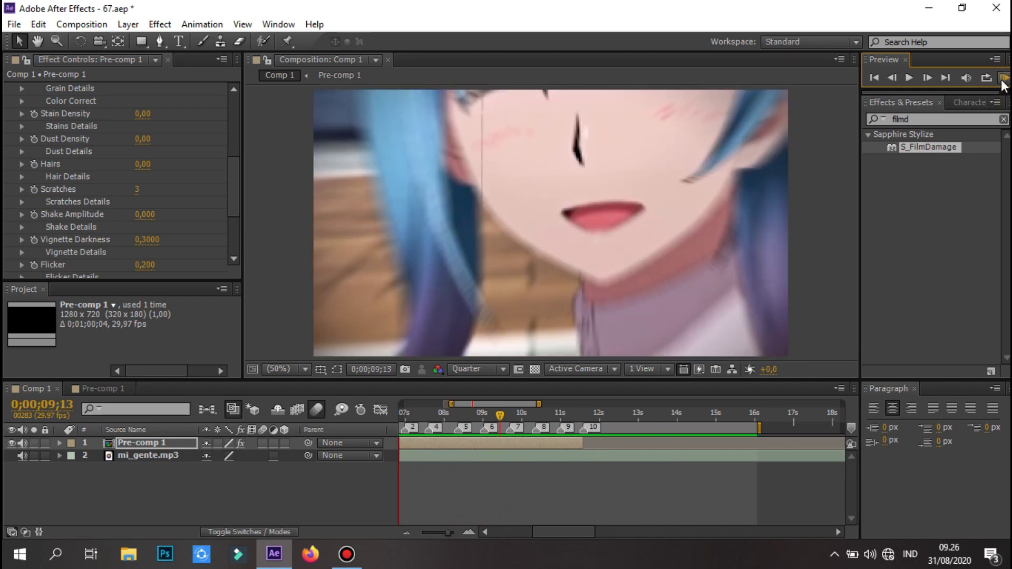
left_click(1004, 82)
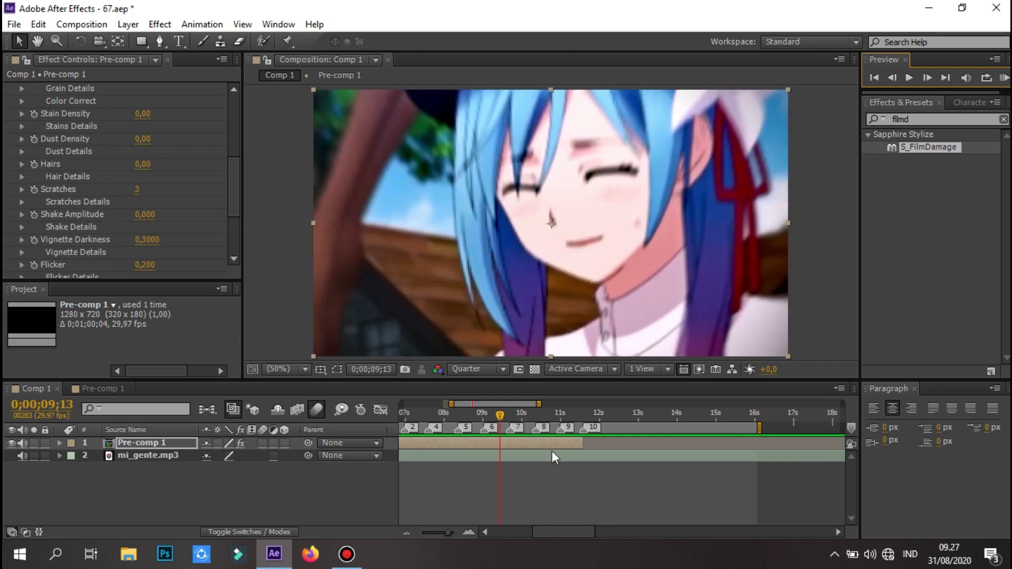
key("ctrl+s")
mouse_move(346, 554)
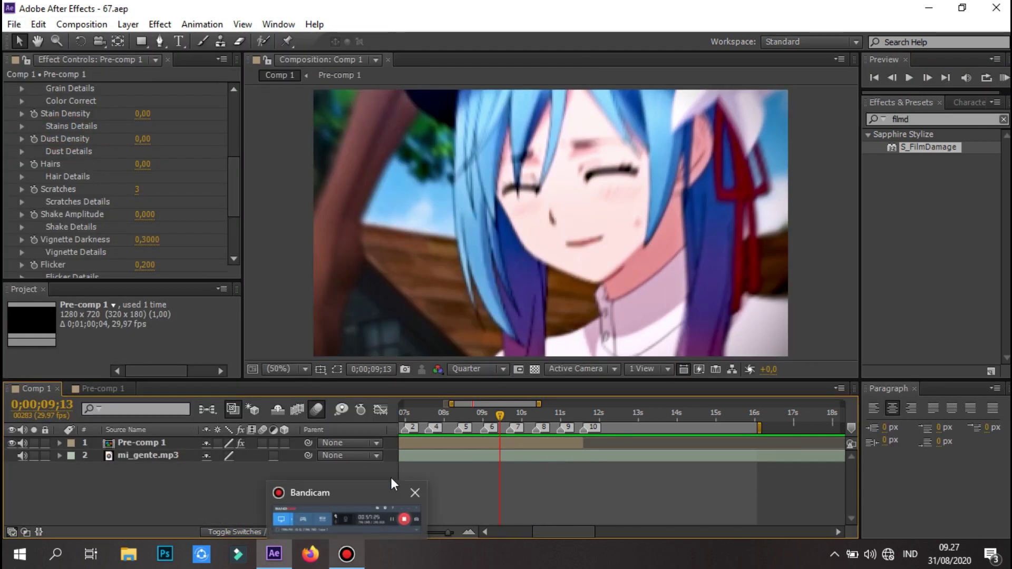
left_click(342, 519)
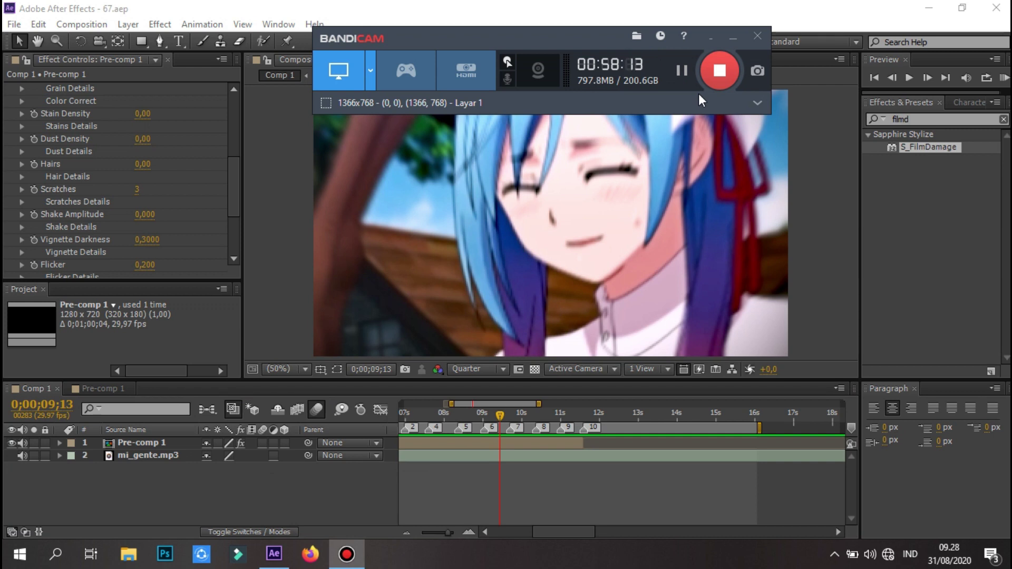
Step: Apply RSMB Pro to Pre-comp 1 with Blur Amt and Sensitivity at 1.00, and preview it
left_click(1005, 79)
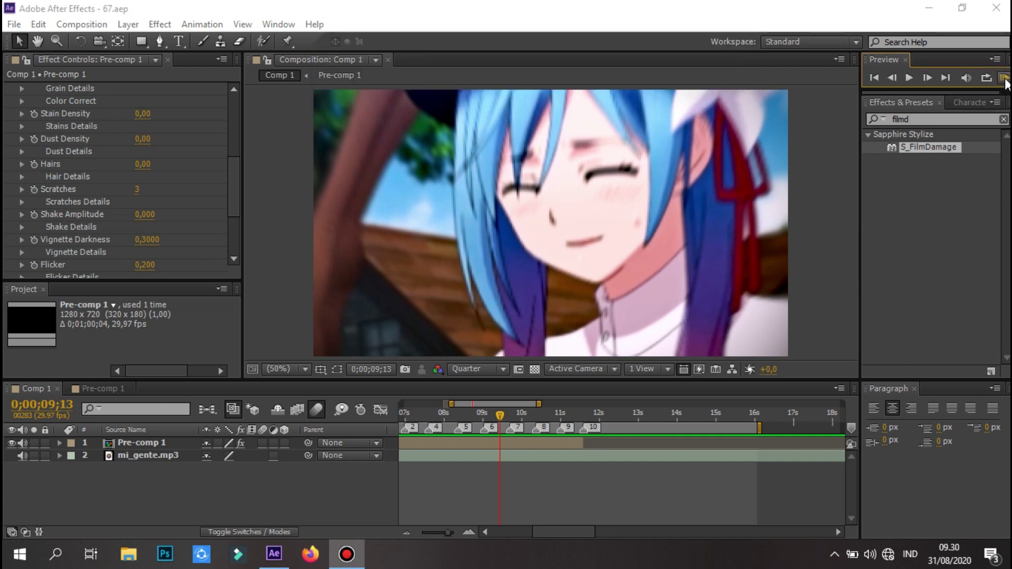
left_click(1004, 119)
type("rsm")
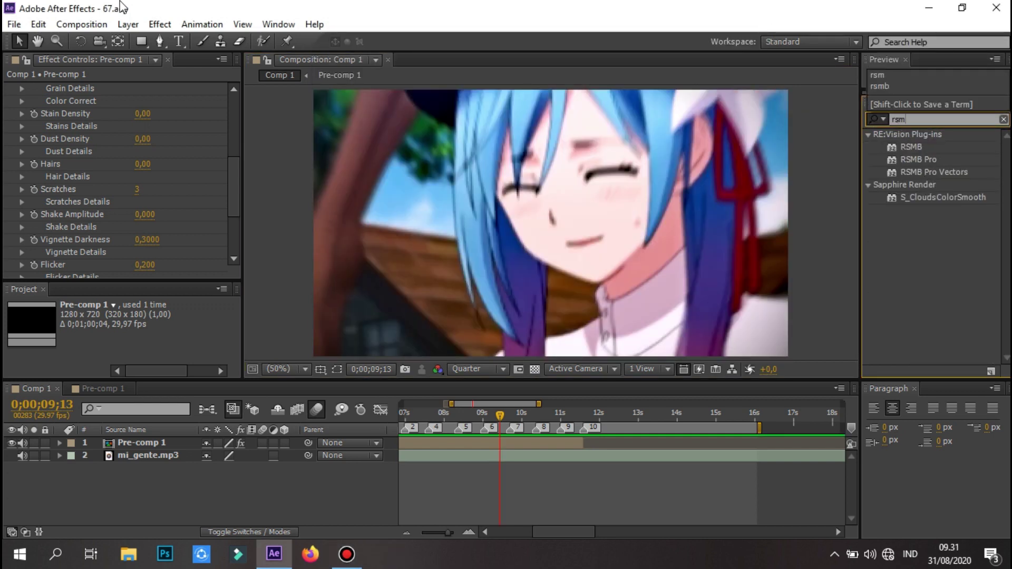
left_click(928, 170)
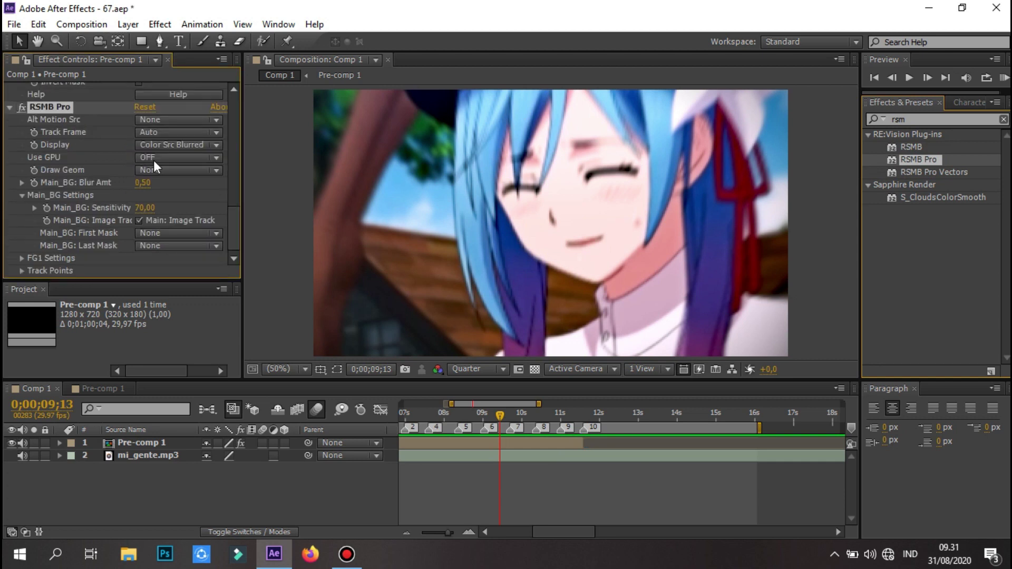
left_click(1004, 77)
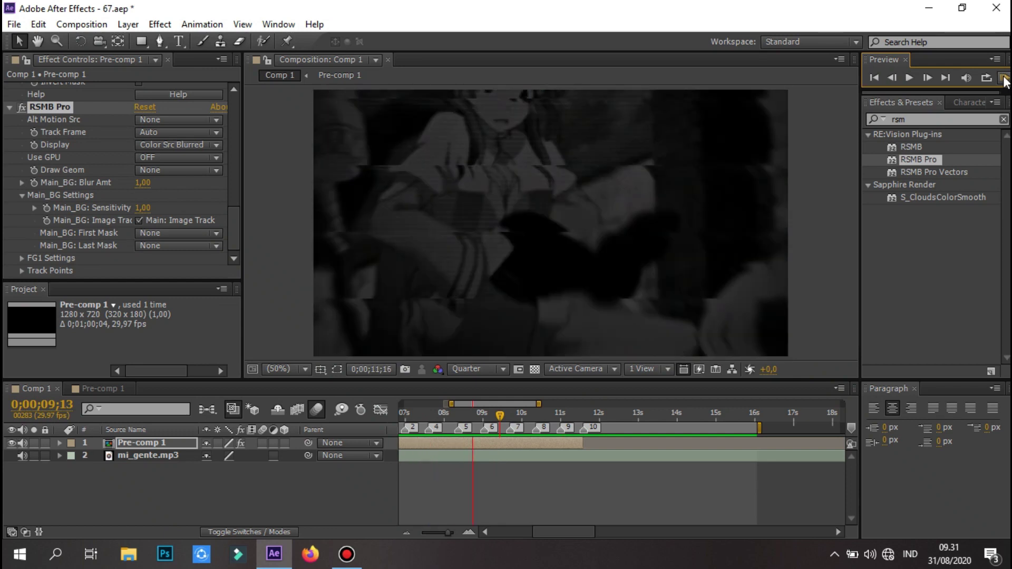
left_click(552, 448)
Step: Look inside Pre-comp 1, then return to Comp 1
key("ctrl+d")
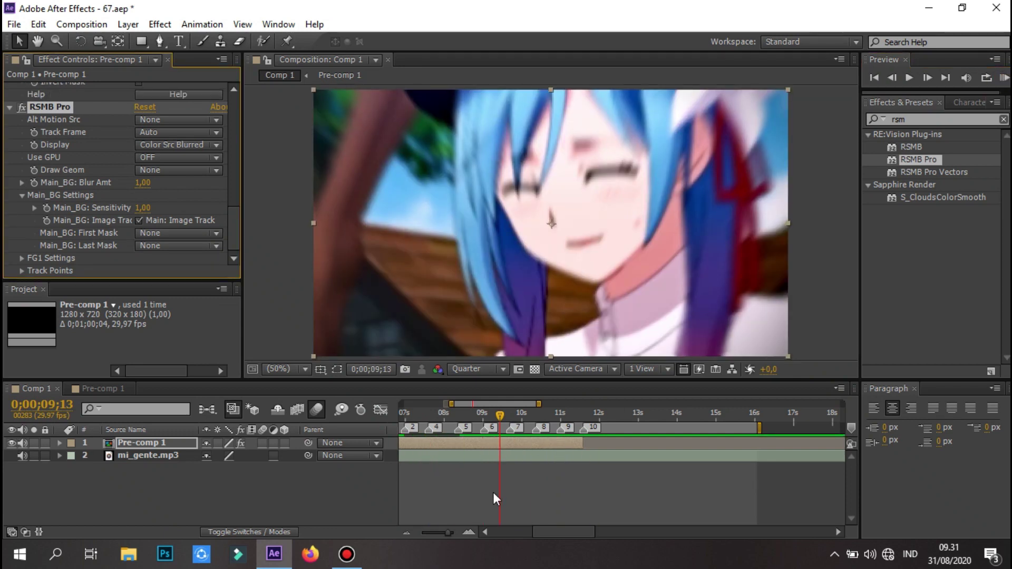
double_click(403, 443)
left_click(131, 389)
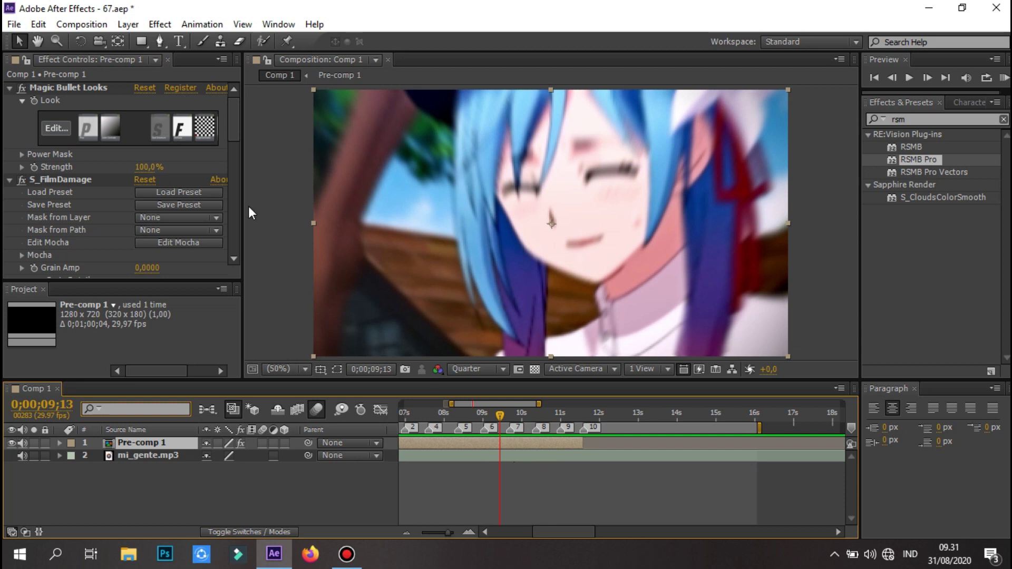
Step: Enable a render switch on Pre-comp 1, duplicate it, and start the copy near 11.5 s
left_click(262, 443)
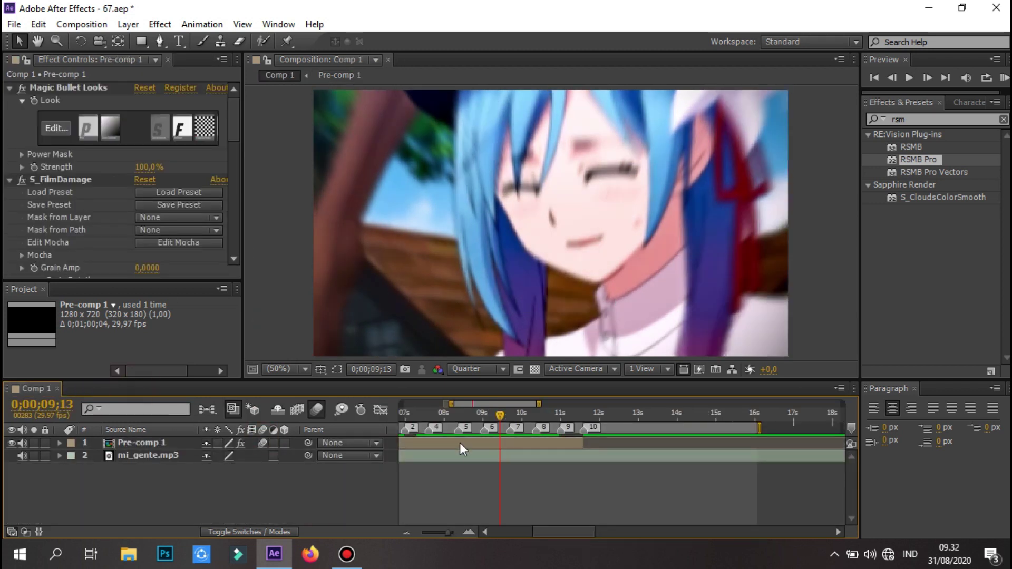
key("ctrl+d")
left_click_drag(451, 444, 615, 447)
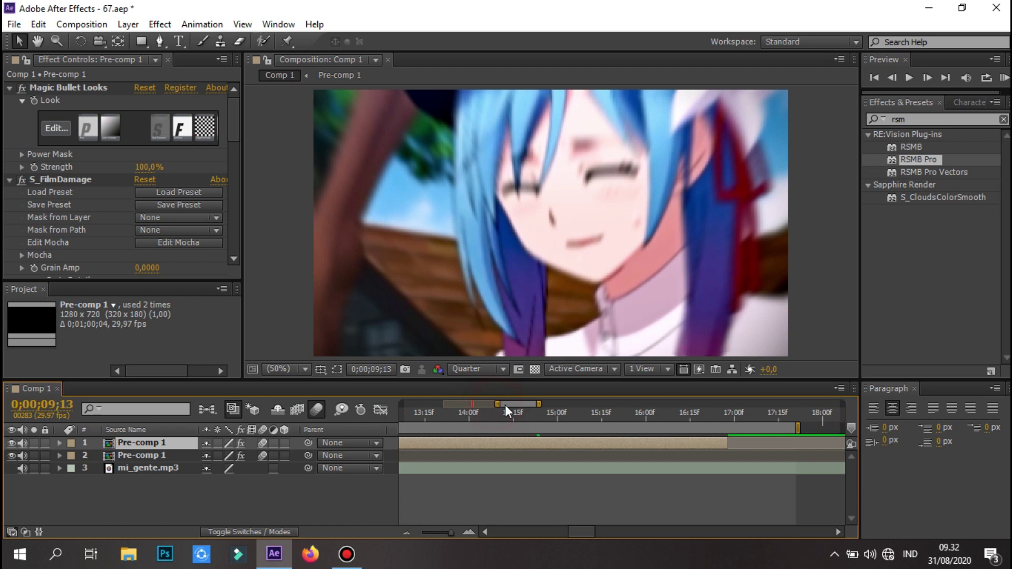
Step: Preview the edit, then preview again around the cut where the copy starts
mouse_move(496, 404)
left_mouse_down()
mouse_move(549, 404)
mouse_move(418, 404)
left_mouse_up()
left_click(1004, 77)
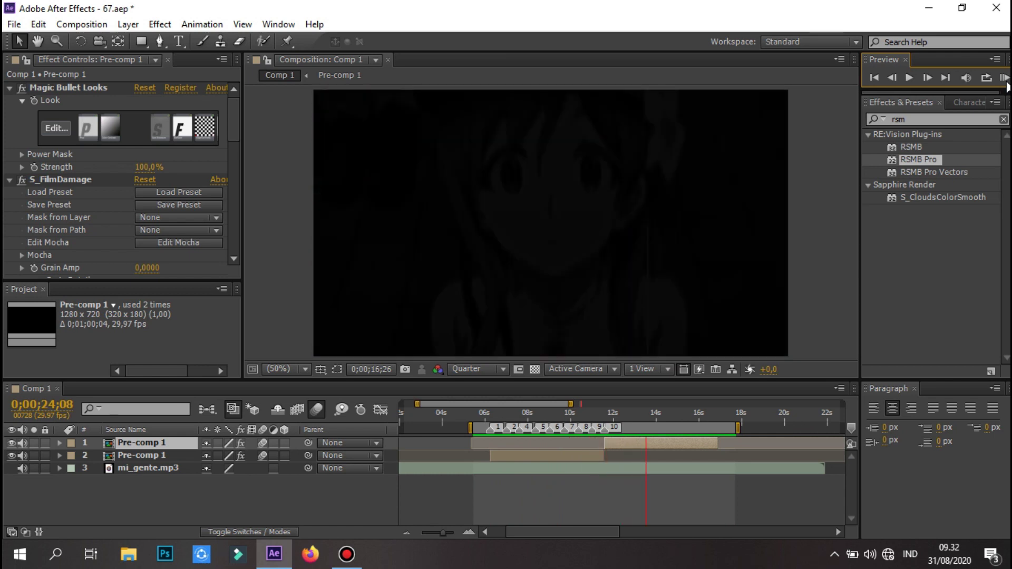
mouse_move(417, 404)
left_mouse_down()
mouse_move(540, 405)
mouse_move(496, 405)
left_mouse_up()
left_click(527, 418)
left_click(1004, 77)
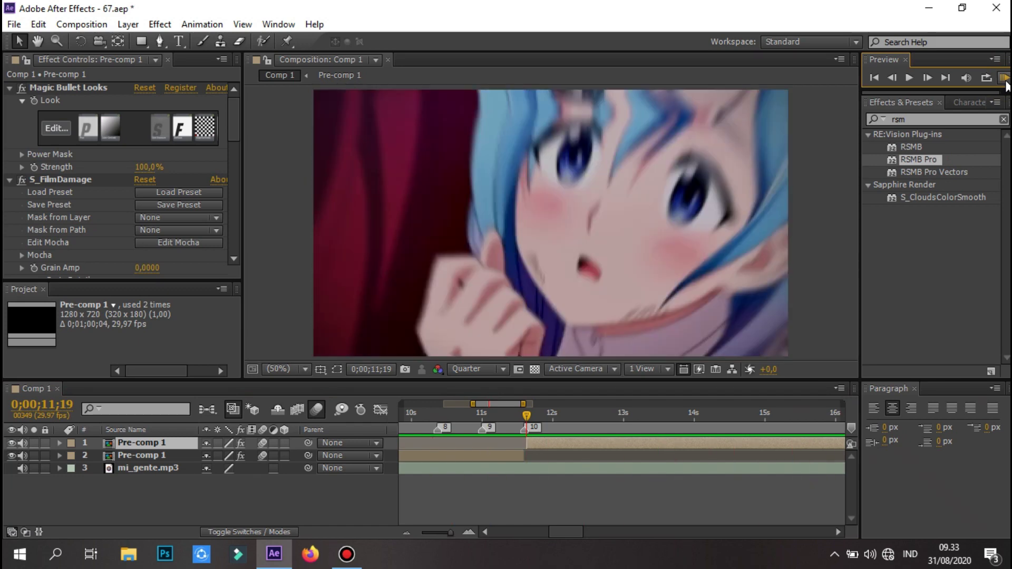
left_click(413, 390)
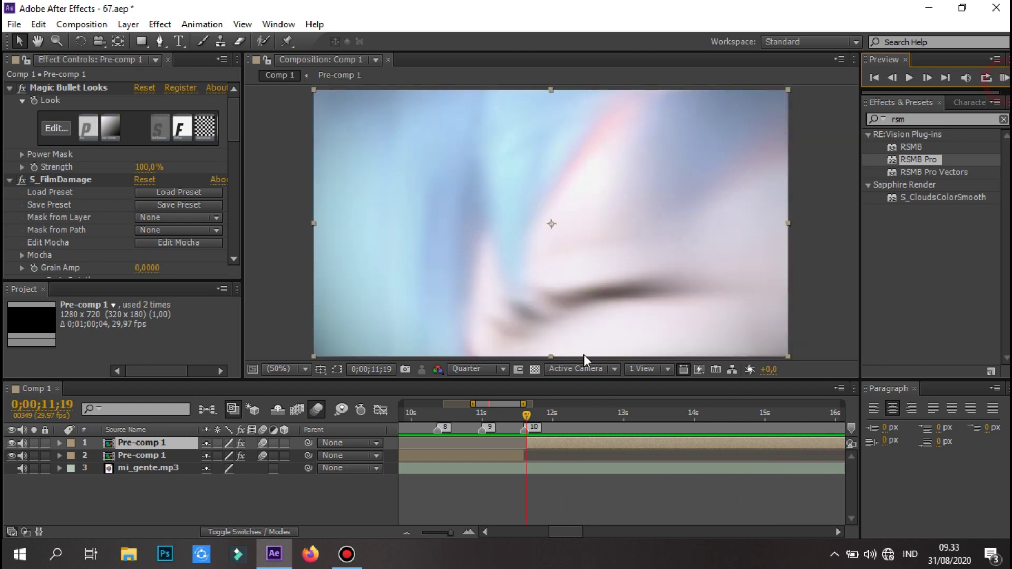
Step: Move the work-area start to about 2 s and preview the edit
key("minus")
left_click_drag(518, 429, 453, 429)
left_click(1004, 77)
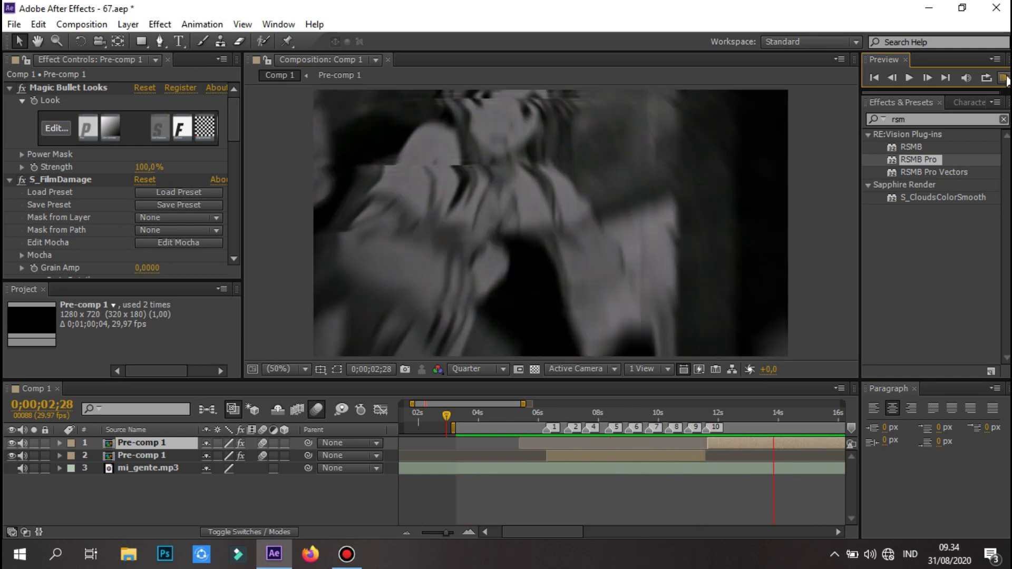
left_click(1006, 79)
Step: Add a white full-frame solid at the clips' end
left_click_drag(563, 405, 635, 422)
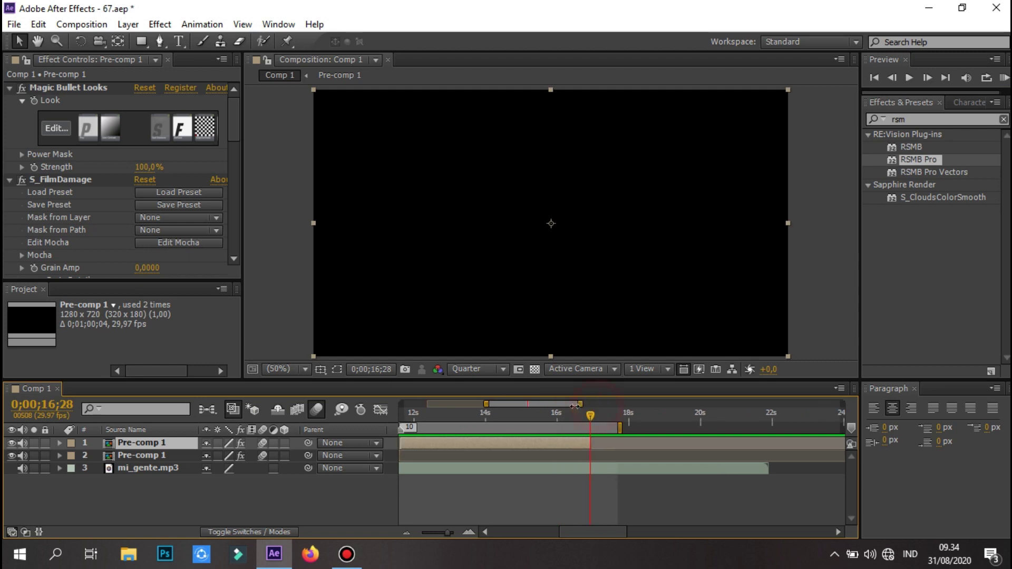
left_click(623, 417)
right_click(136, 503)
left_click(416, 379)
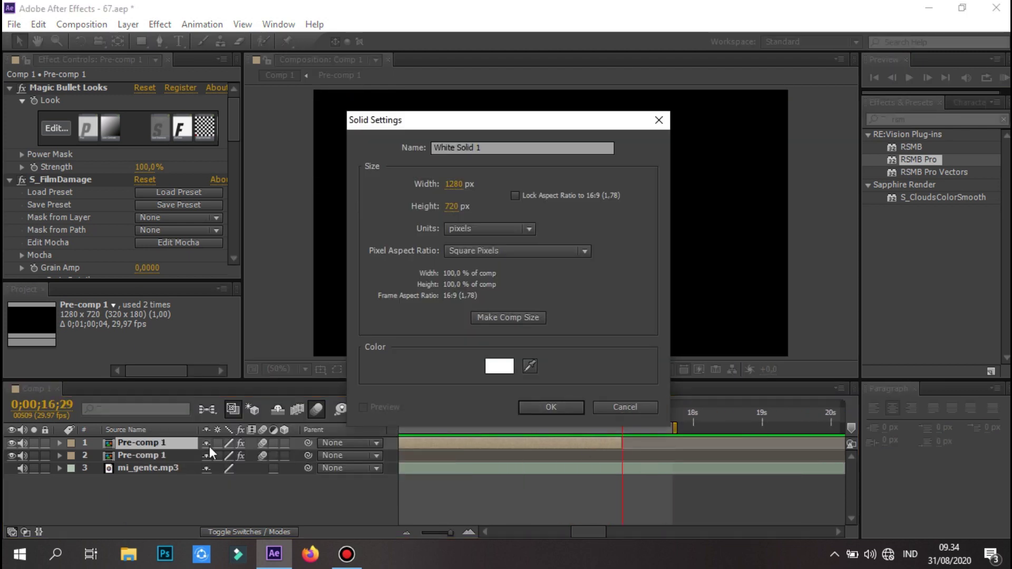
left_click(550, 407)
left_click(644, 413)
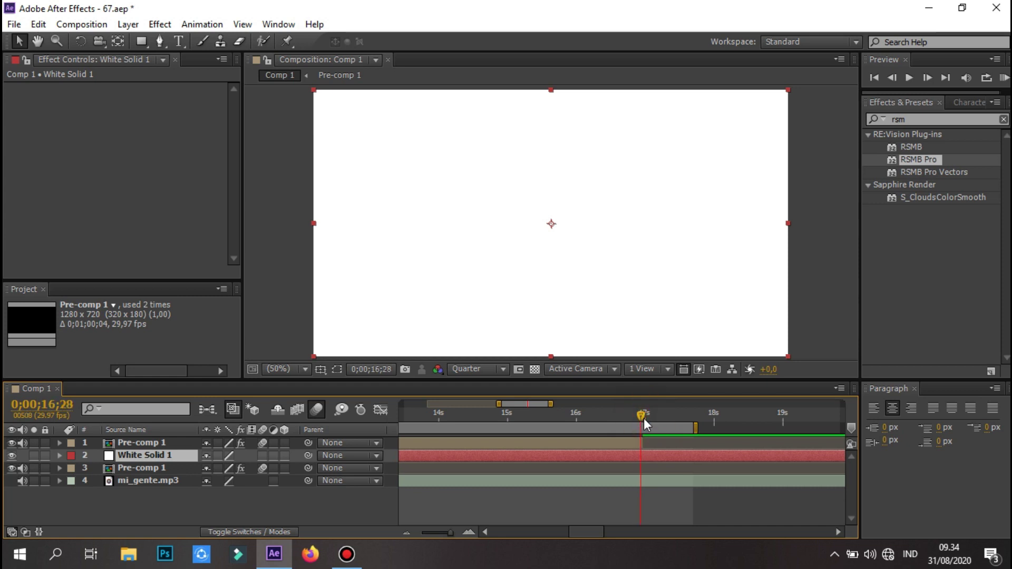
Step: Trim the white solid to start here and keyframe its Opacity from 100% to 0%
key("ctrl+shift+d")
double_click(639, 457)
key("Delete")
key("t")
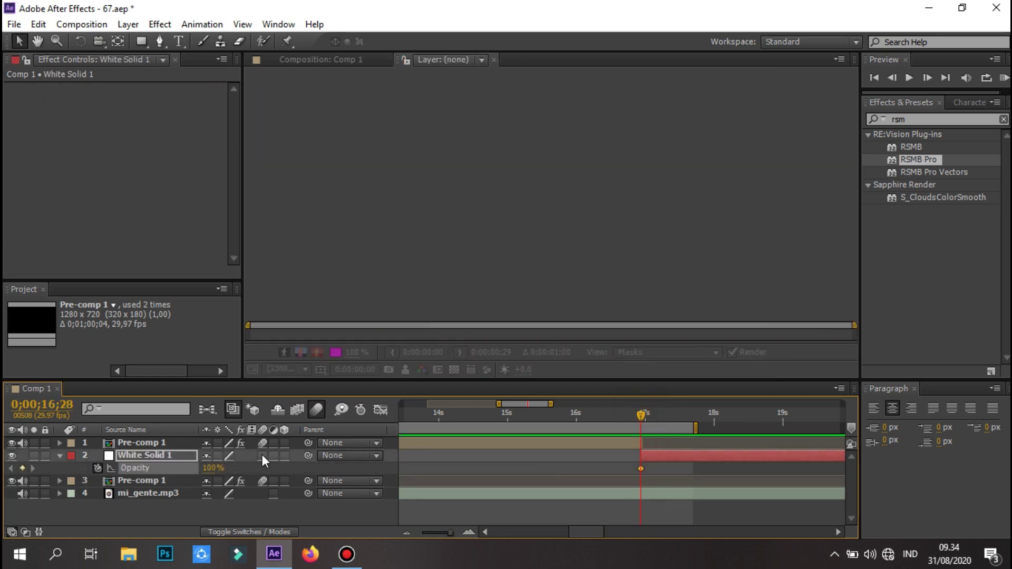
left_click_drag(213, 468, 92, 457)
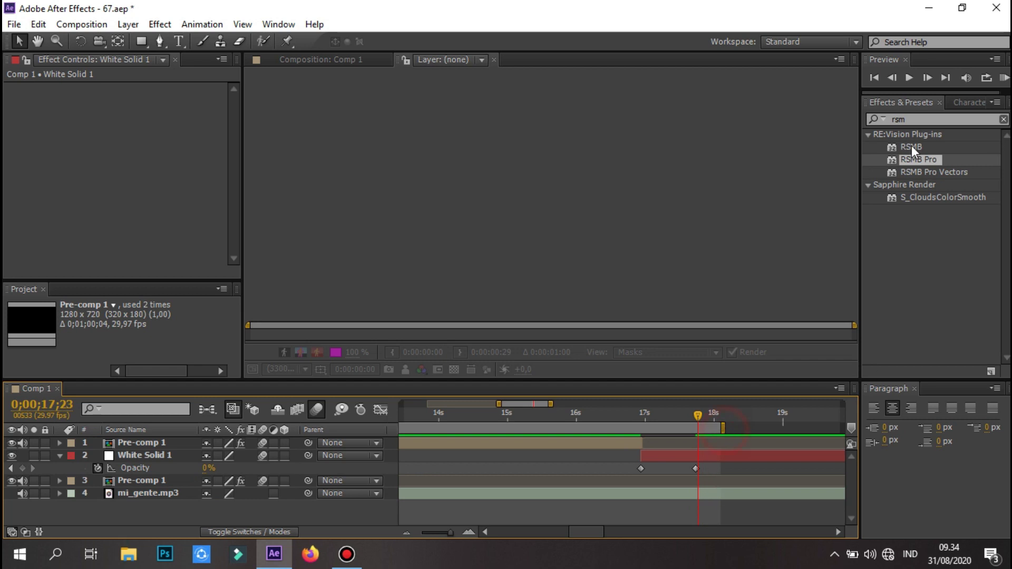
left_click(495, 60)
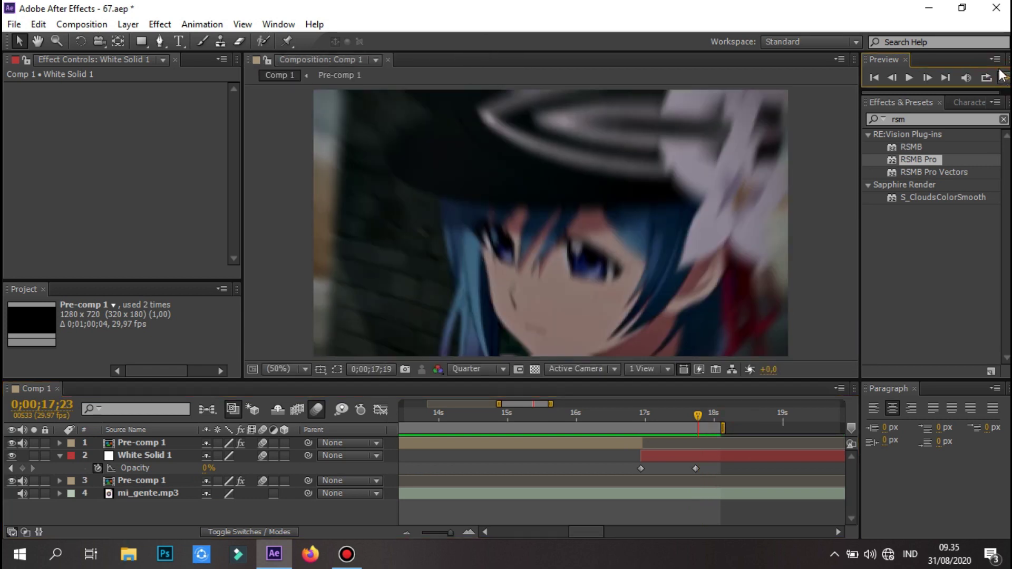
left_click(1003, 77)
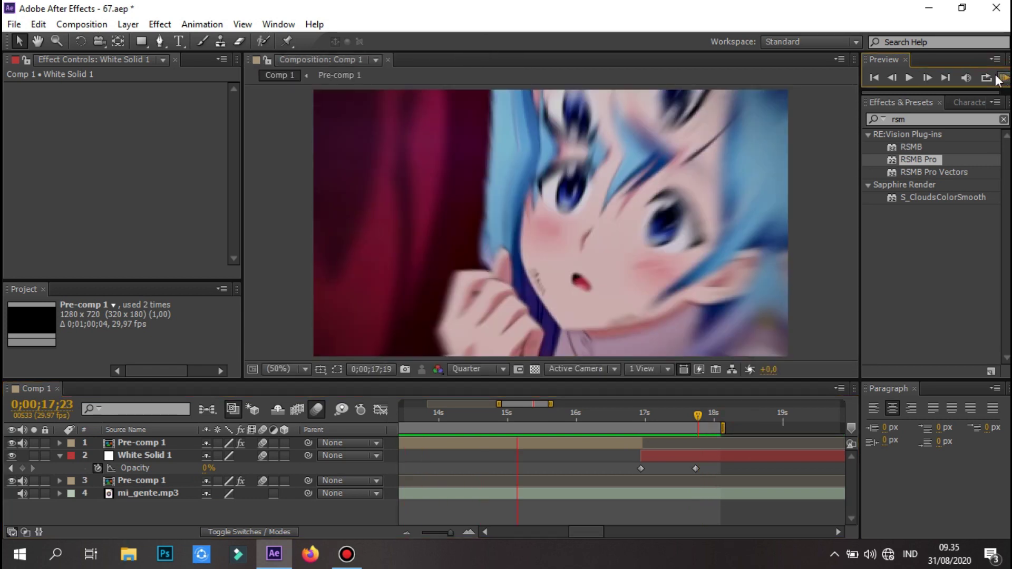
Step: Move the 0% opacity keyframe later and preview the flash
left_click_drag(696, 469, 733, 469)
double_click(732, 471)
left_click(576, 297)
left_click(530, 59)
left_click(1004, 78)
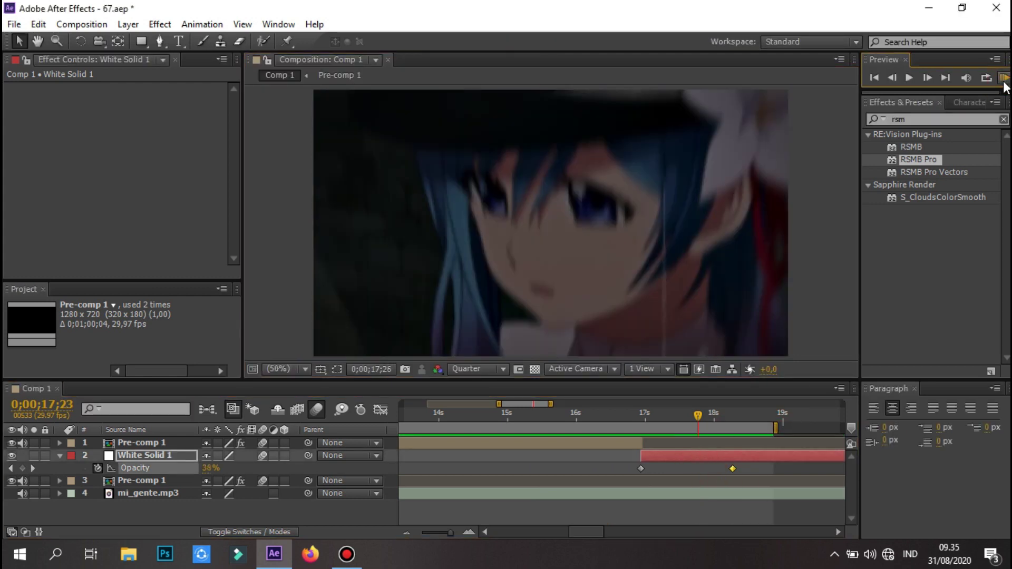
left_click(641, 414)
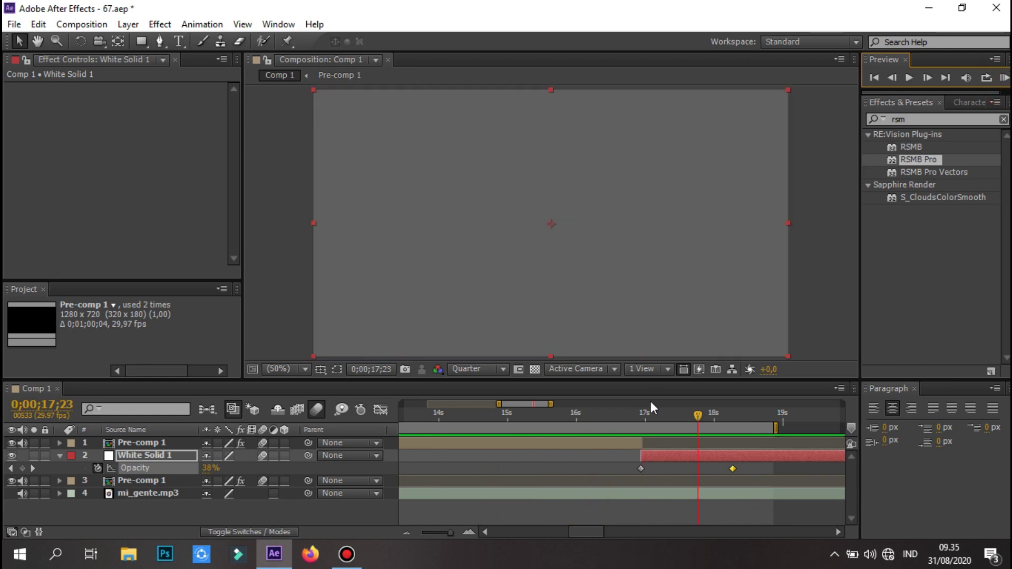
left_click(141, 443)
Step: Check the S_FilmDamage settings and Pre-comp 1's contents, then preview the white flash
left_click(59, 180)
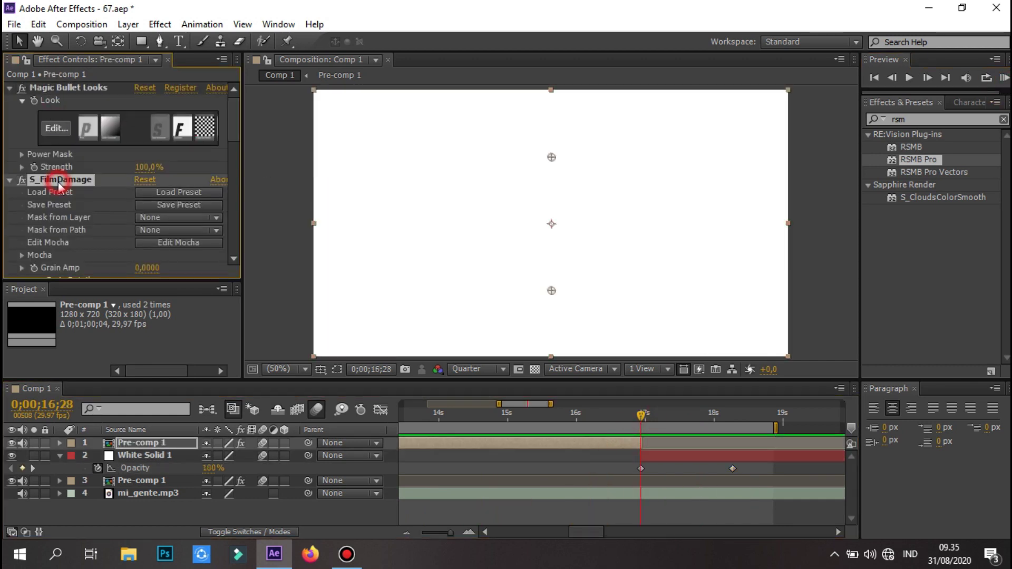
left_click(654, 457)
double_click(347, 129)
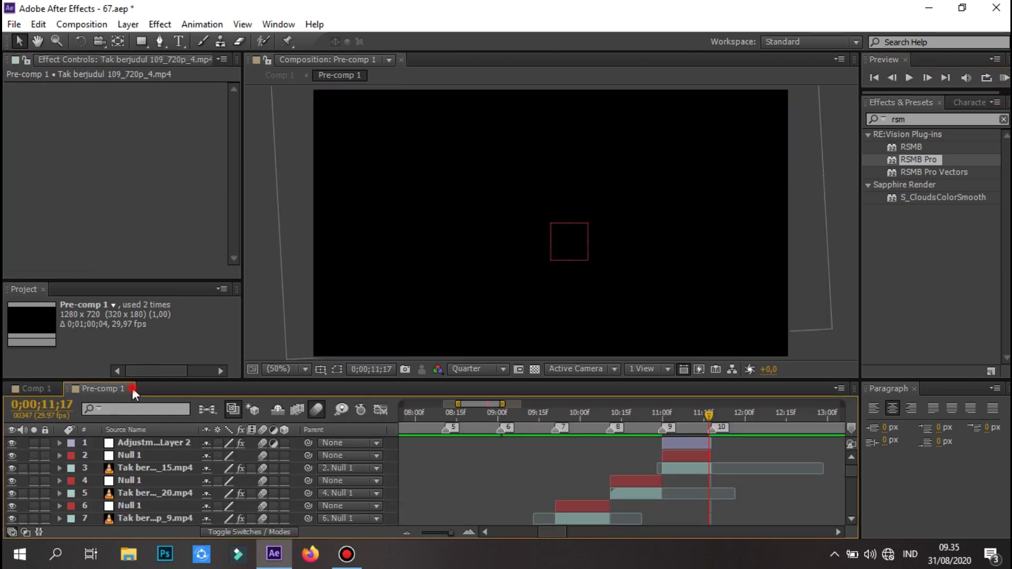
left_click(133, 389)
left_click(663, 455)
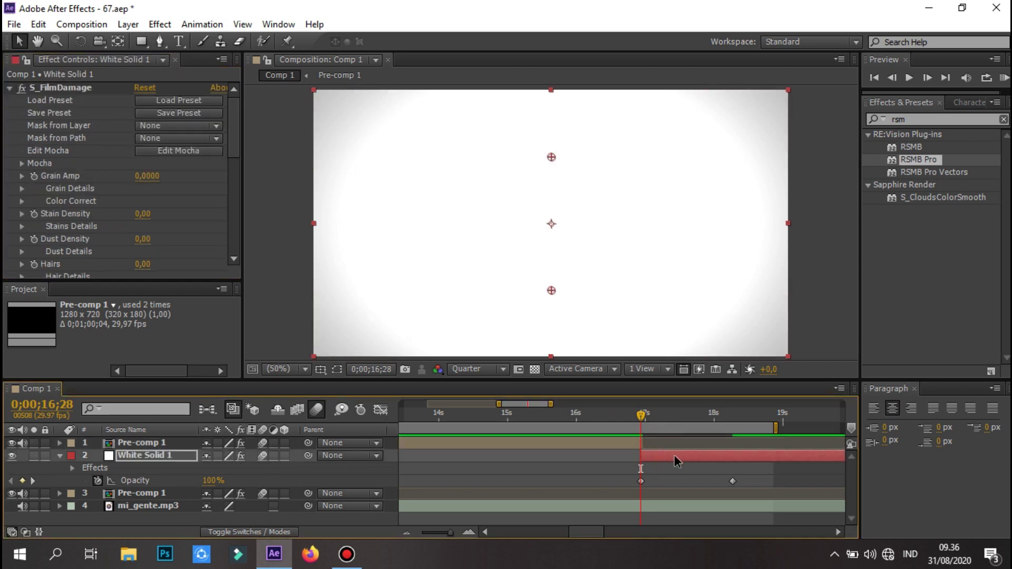
left_click(1005, 78)
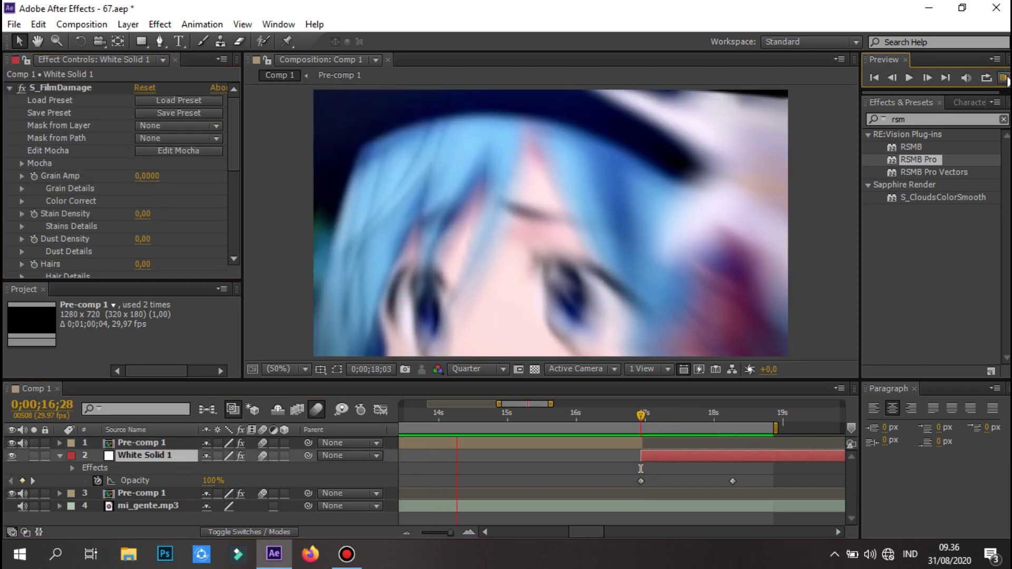
Step: Move the white solid's first opacity keyframe a few frames earlier and preview over 2s–20s
double_click(685, 456)
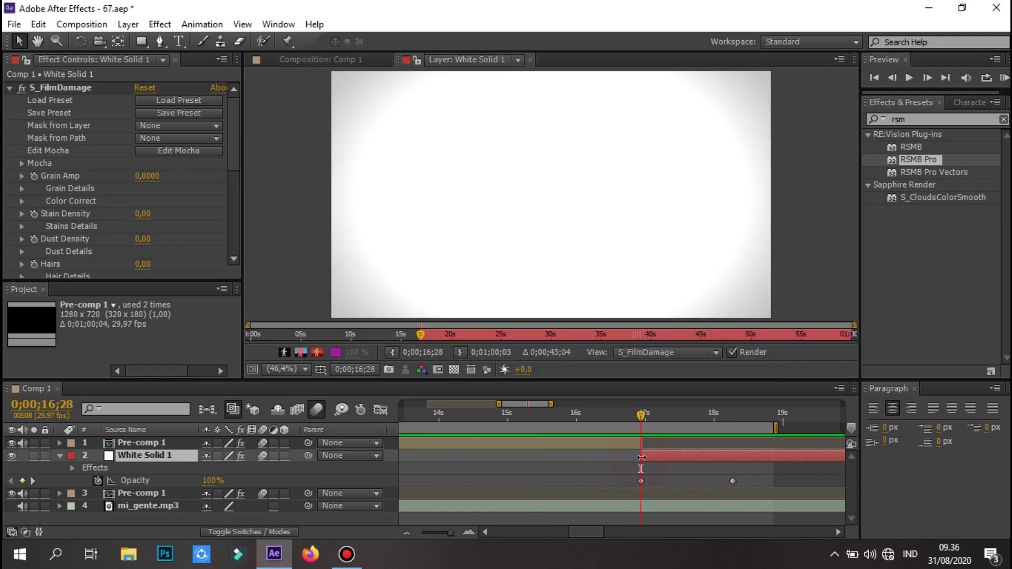
left_click_drag(641, 481, 623, 481)
left_click(531, 60)
left_click(1003, 78)
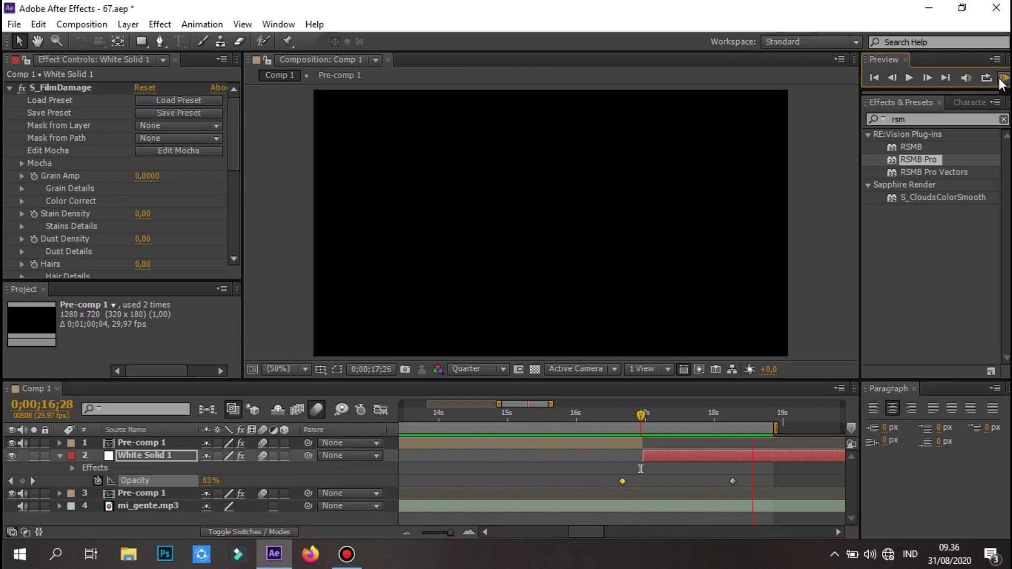
left_click_drag(500, 404, 414, 404)
left_click(1004, 78)
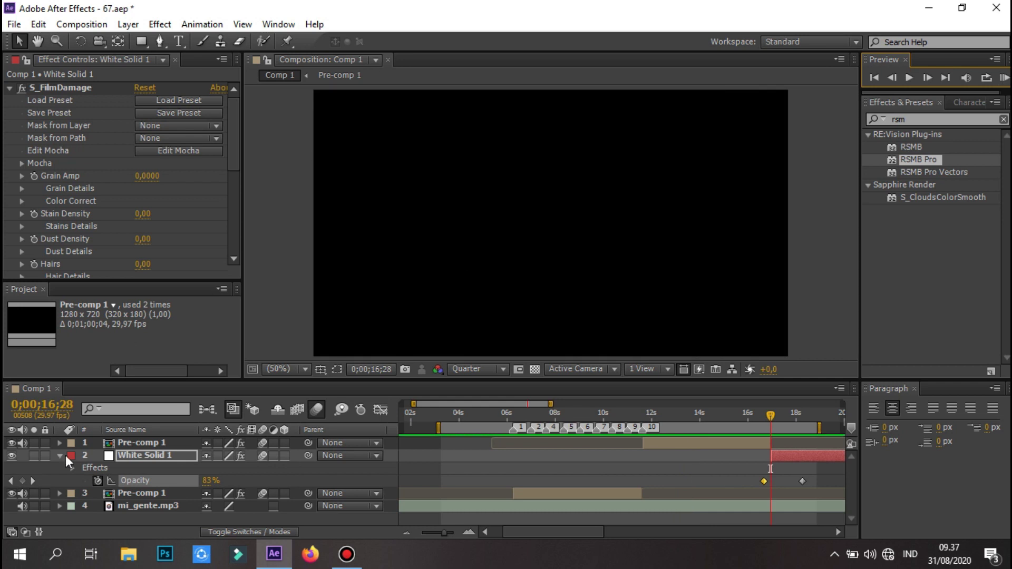
Step: Create a new black solid layer with Ctrl+Shift+Y
key("ctrl+shift+y")
left_click(499, 366)
left_click(538, 493)
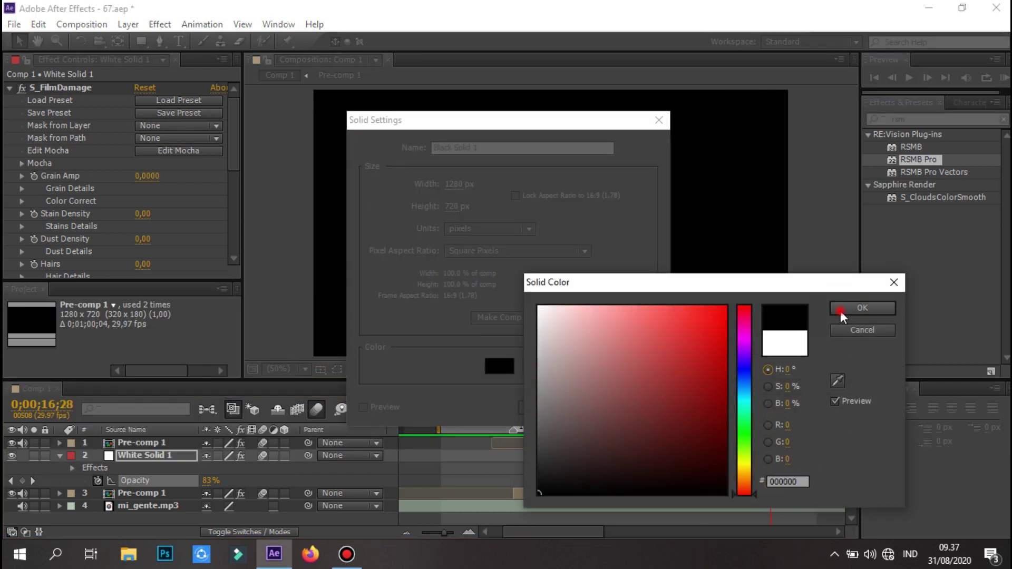
left_click(841, 311)
key("Return")
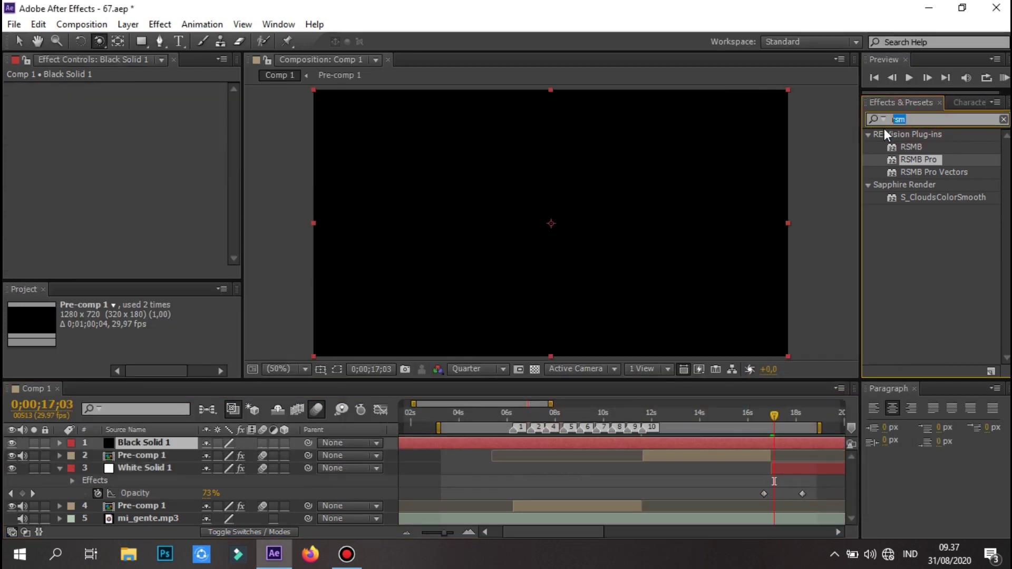
Step: Apply CC Jaws to the black solid at 88% Completion and 0% Height, and preview the letterbox
type("cc j")
left_click_drag(653, 424, 694, 442)
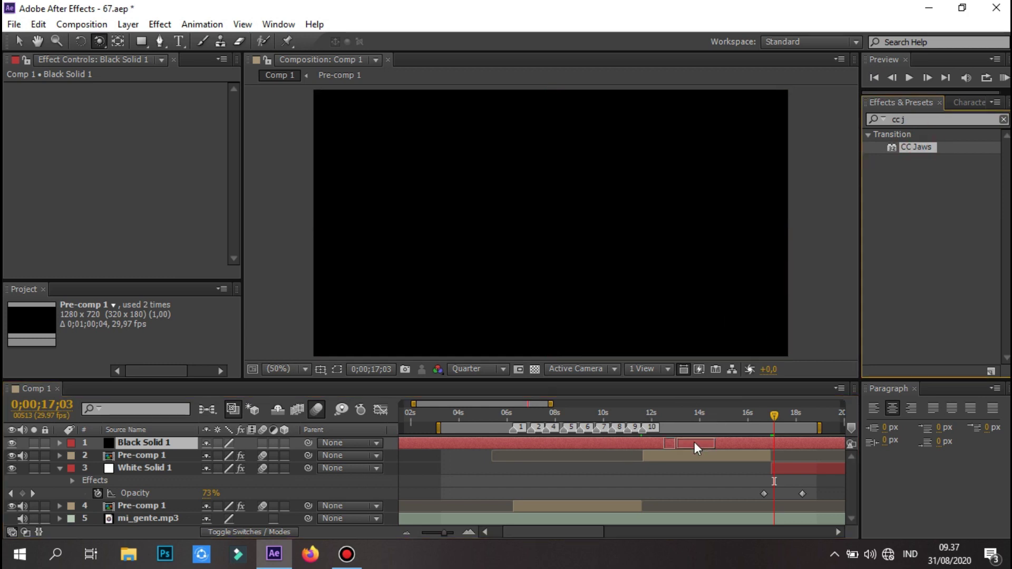
double_click(695, 442)
left_click(142, 100)
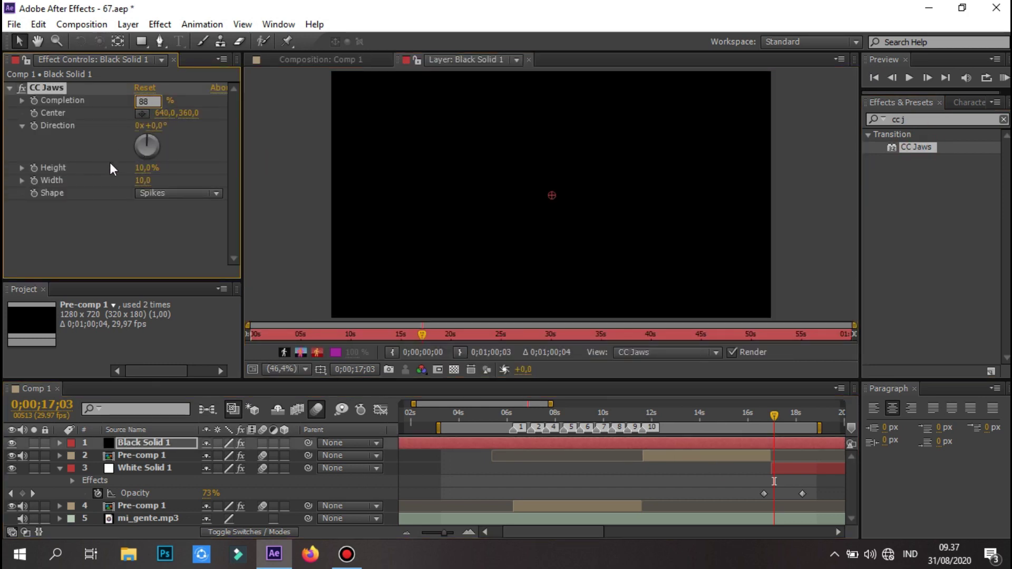
left_click(528, 60)
left_click(1003, 78)
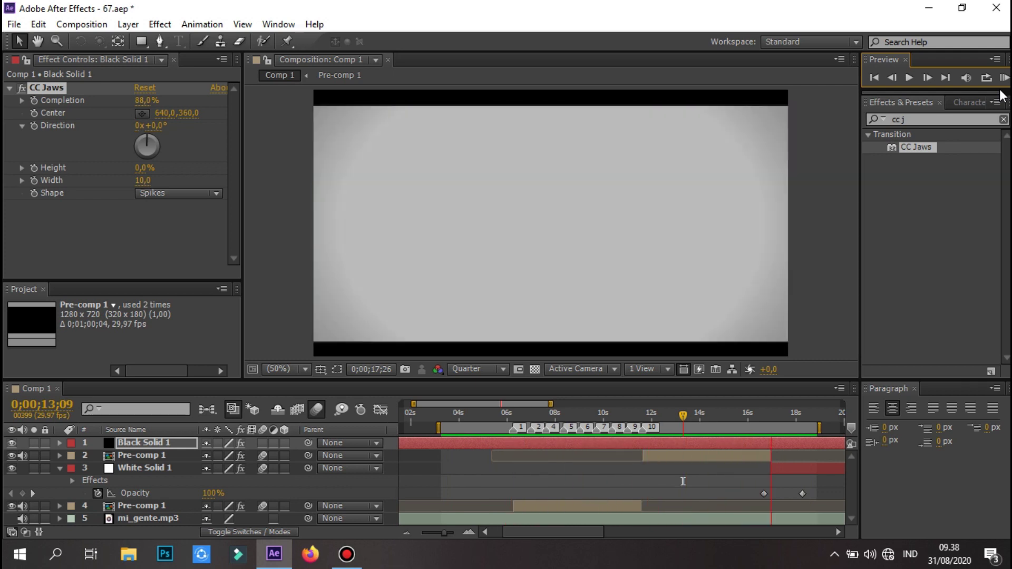
Step: Preview the full letterboxed edit, zooming the timeline in and back out
left_click(416, 403)
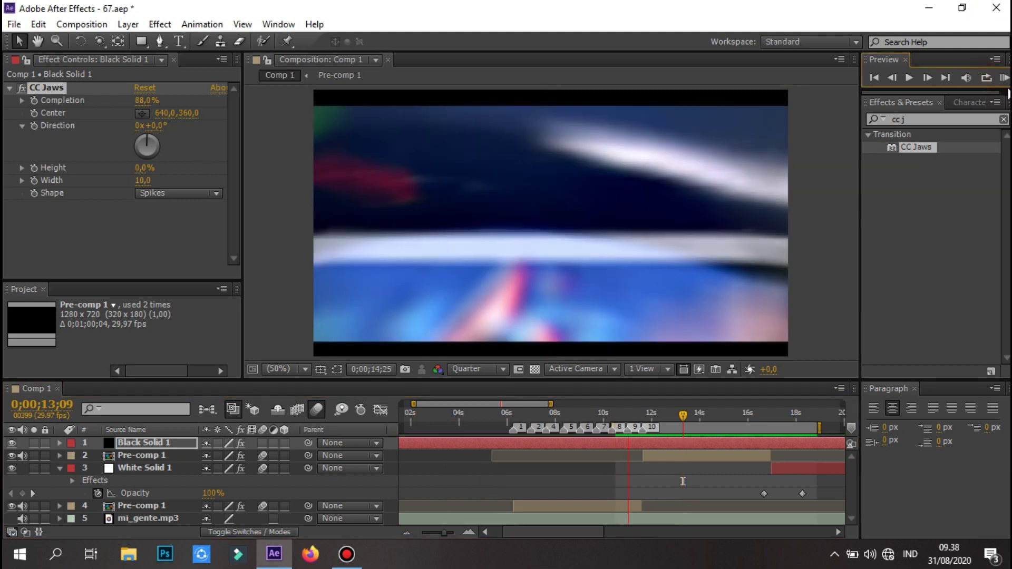
left_click(675, 428)
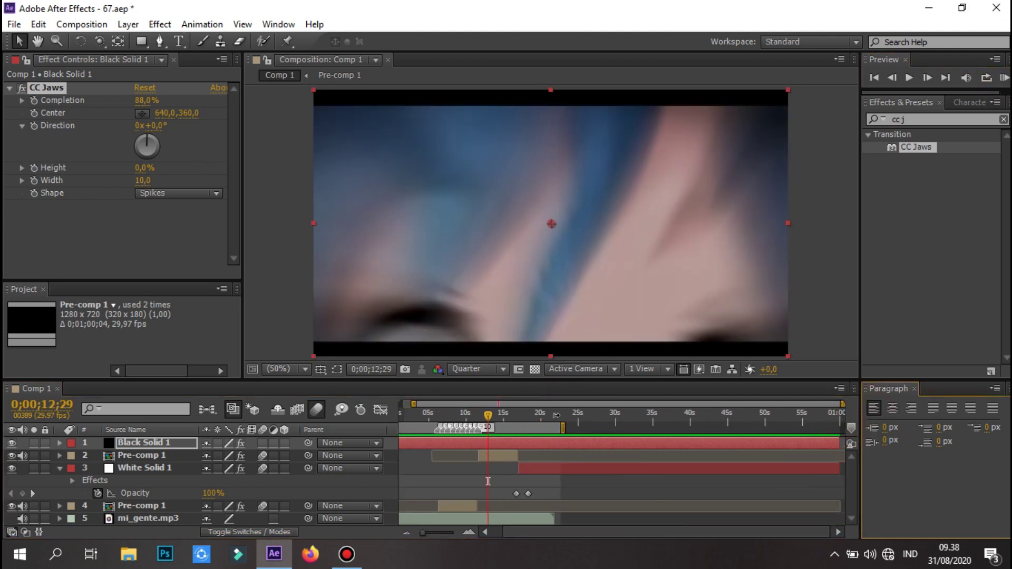
left_click(1004, 78)
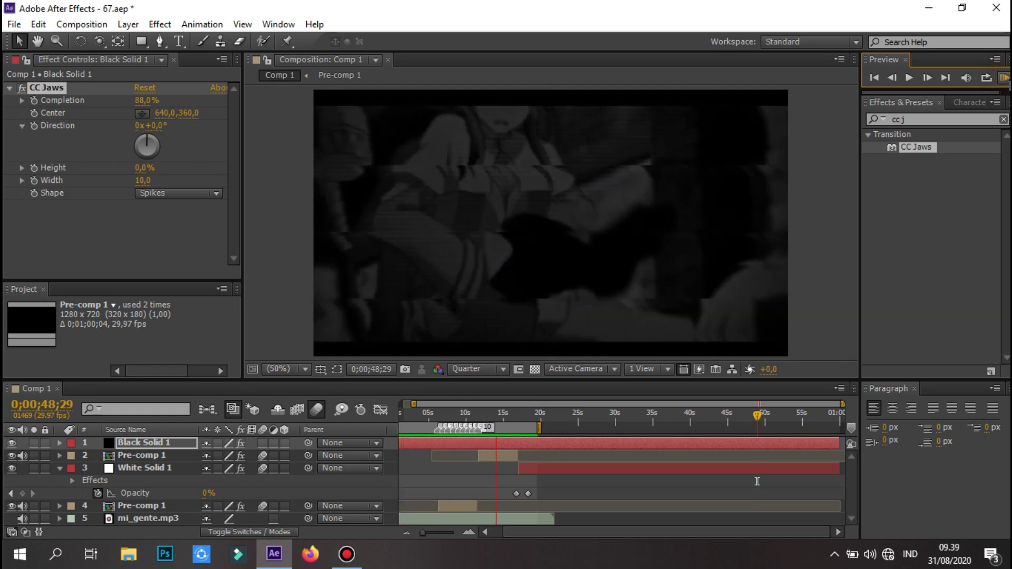
key("space")
key("semicolon")
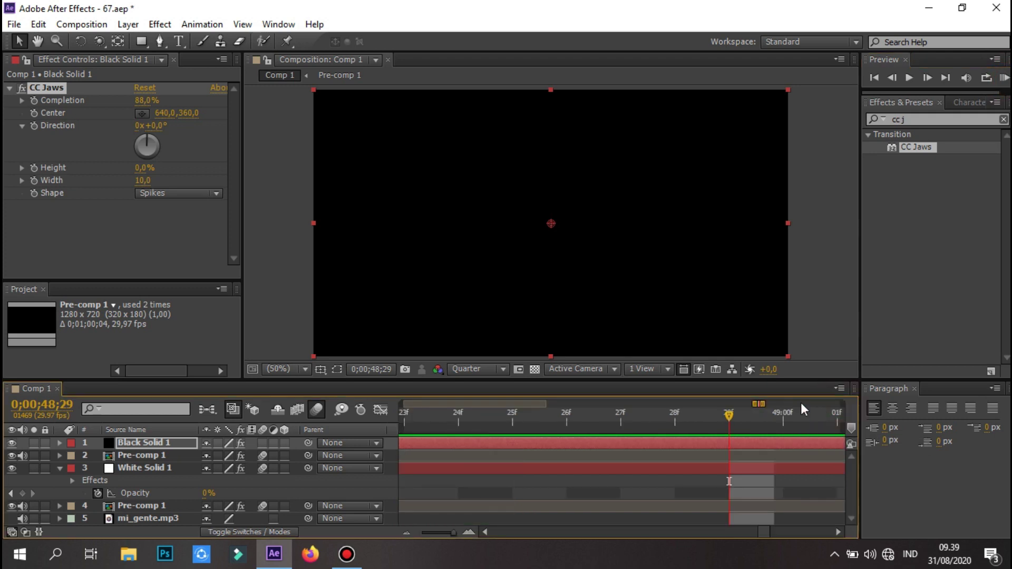
key("semicolon")
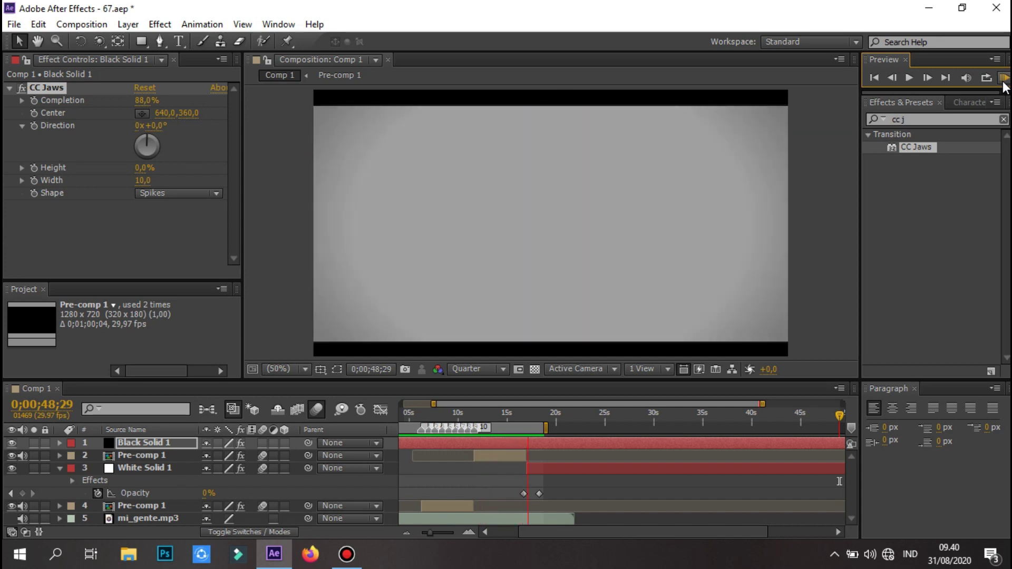
Step: Save the 67.aep project and return the current time to about 15 seconds
left_click(13, 24)
double_click(554, 285)
left_click(14, 25)
left_click(117, 129)
left_click_drag(497, 412, 510, 415)
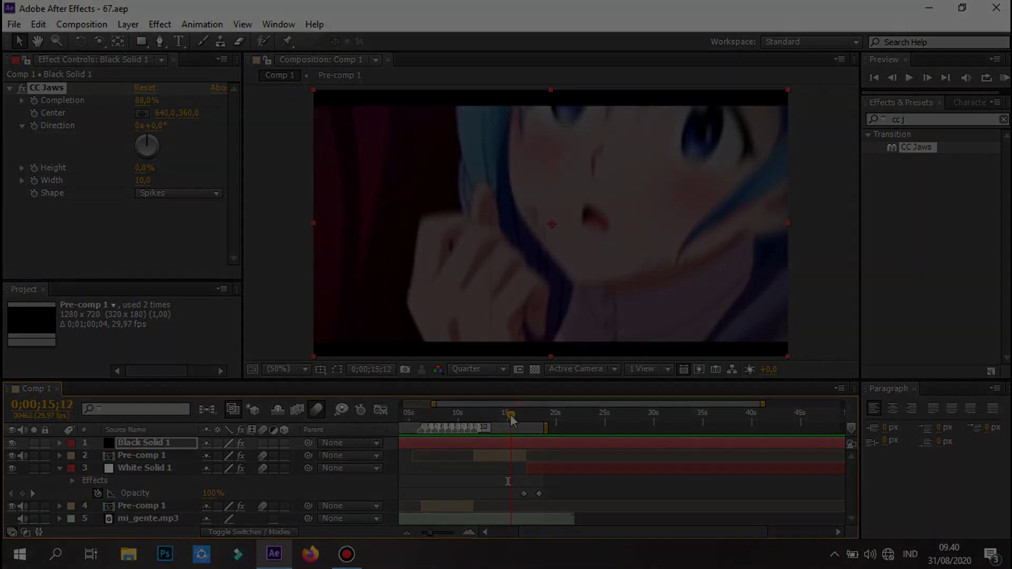